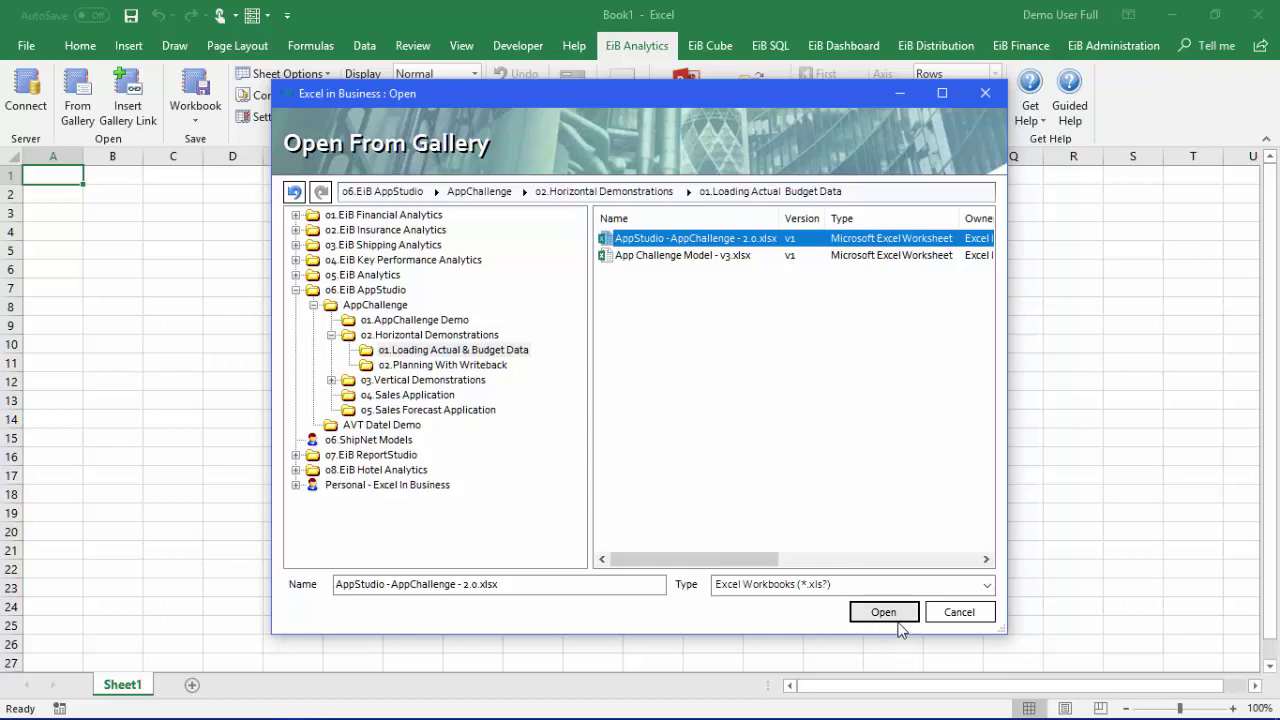
- Open the workbook AppStudio -AppChallenge - 2.0.xlsx from the gallery and show its AppStudio Data sheet
{"action": "left_click", "coordinate": [897, 620]}
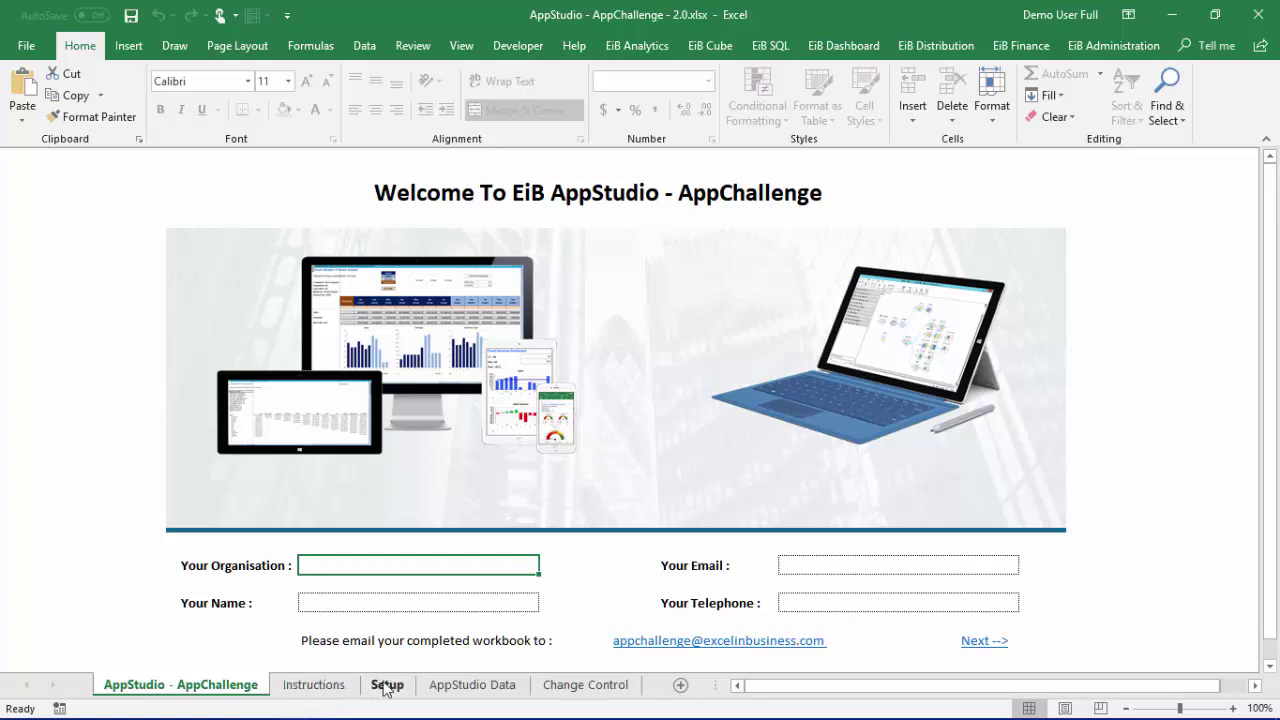
{"action": "left_click", "coordinate": [470, 686]}
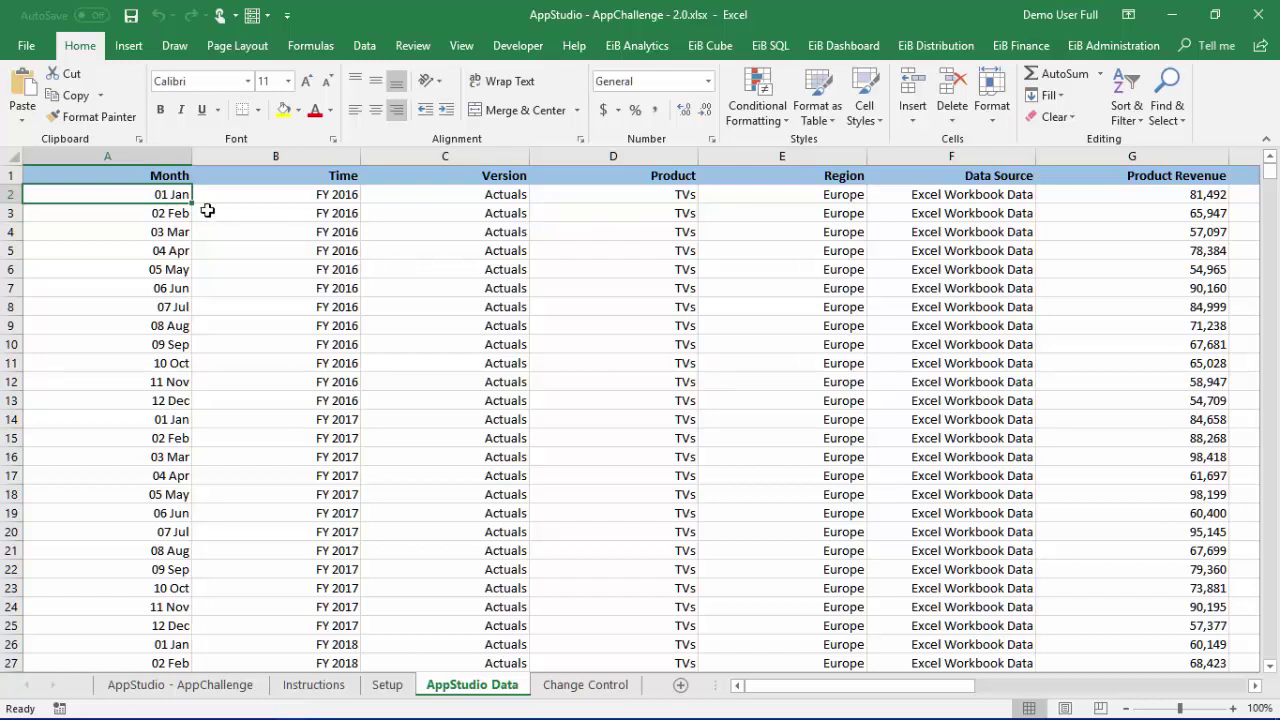
- Examine the data columns on the AppStudio Data sheet from Month through PROFIT, and return to the first column
{"action": "key", "text": "Right"}
{"action": "key", "text": "Right"}
{"action": "key", "text": "Right"}
{"action": "key", "text": "Right"}
{"action": "key", "text": "Right"}
{"action": "key", "text": "Right"}
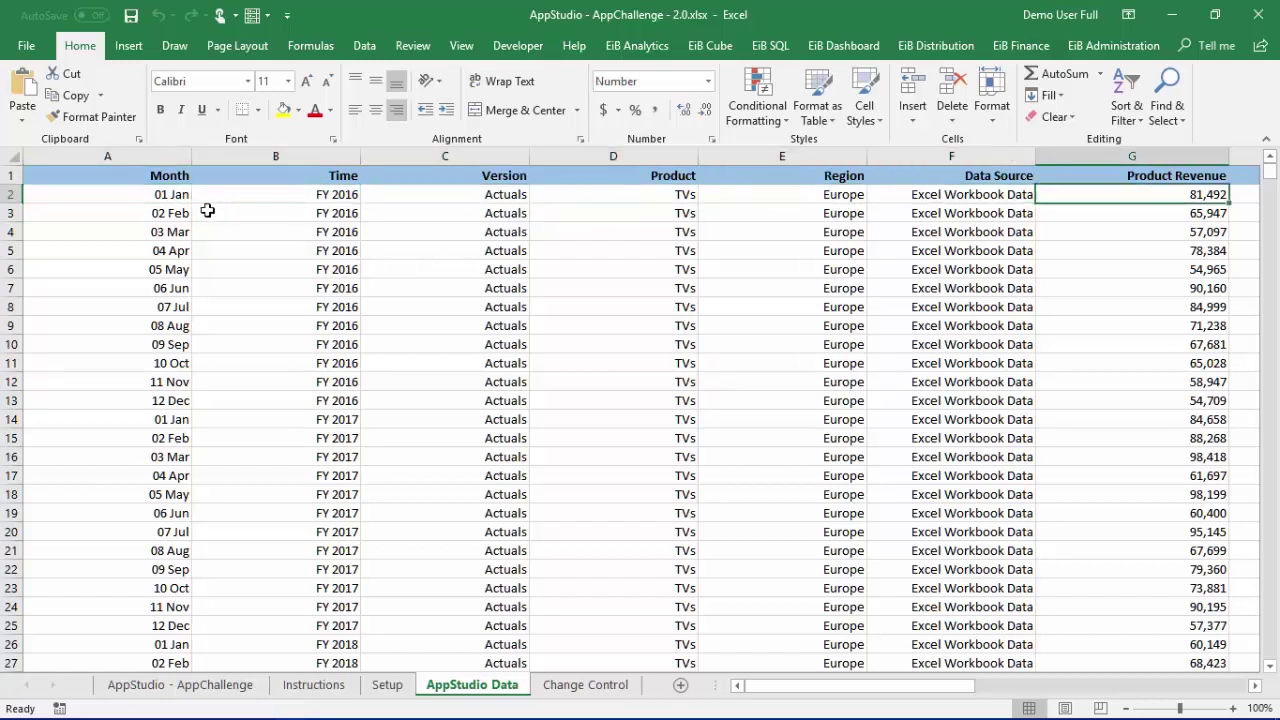
{"action": "key", "text": "Right"}
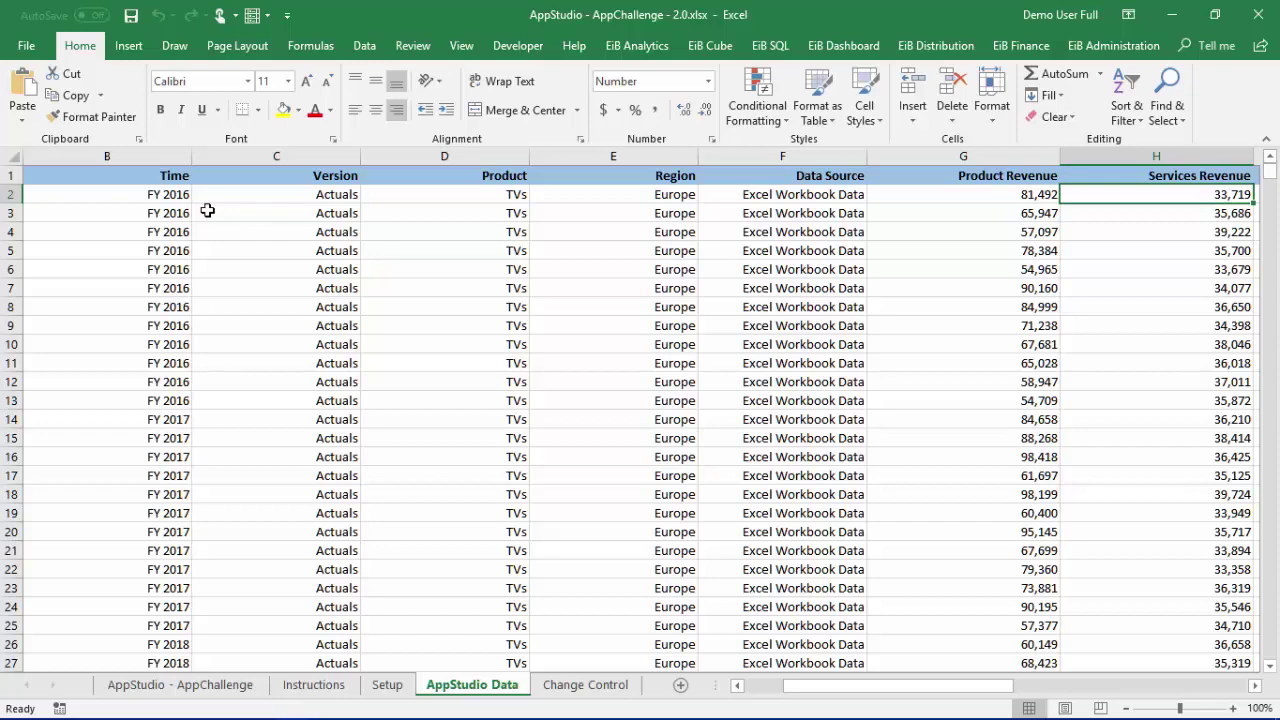
{"action": "key", "text": "Right"}
{"action": "key", "text": "Right"}
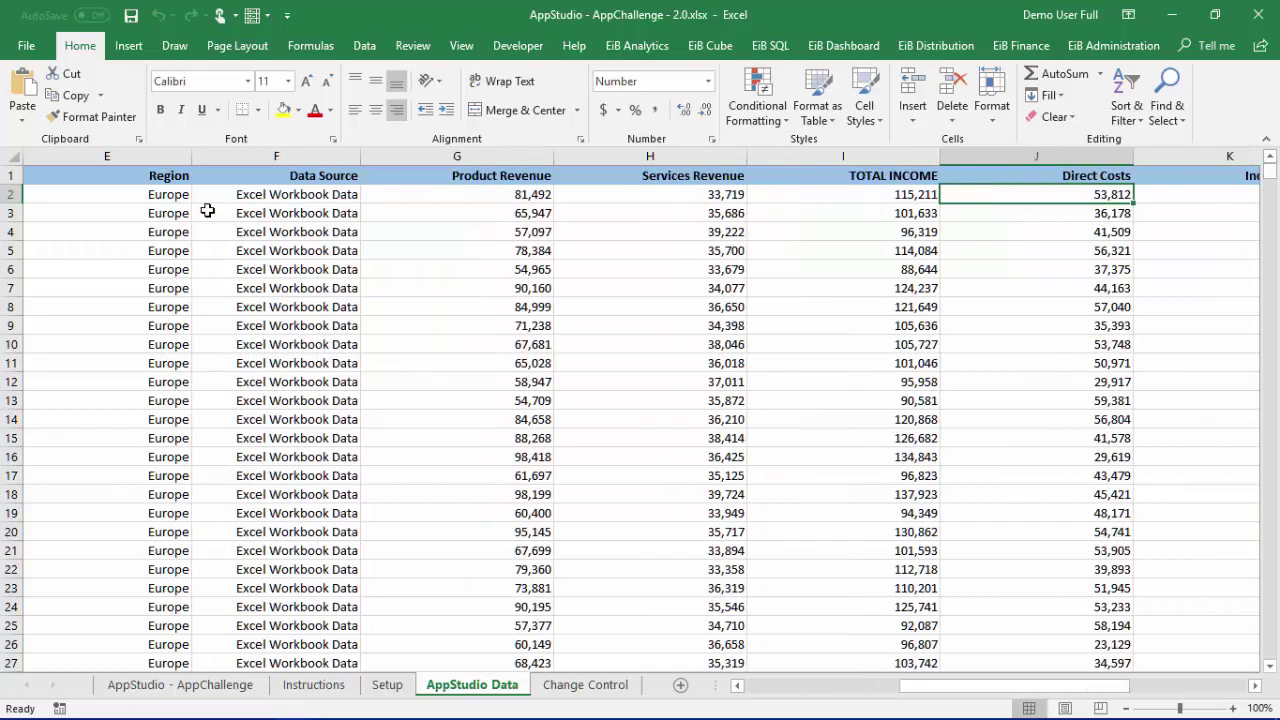
{"action": "key", "text": "Right"}
{"action": "key", "text": "Right"}
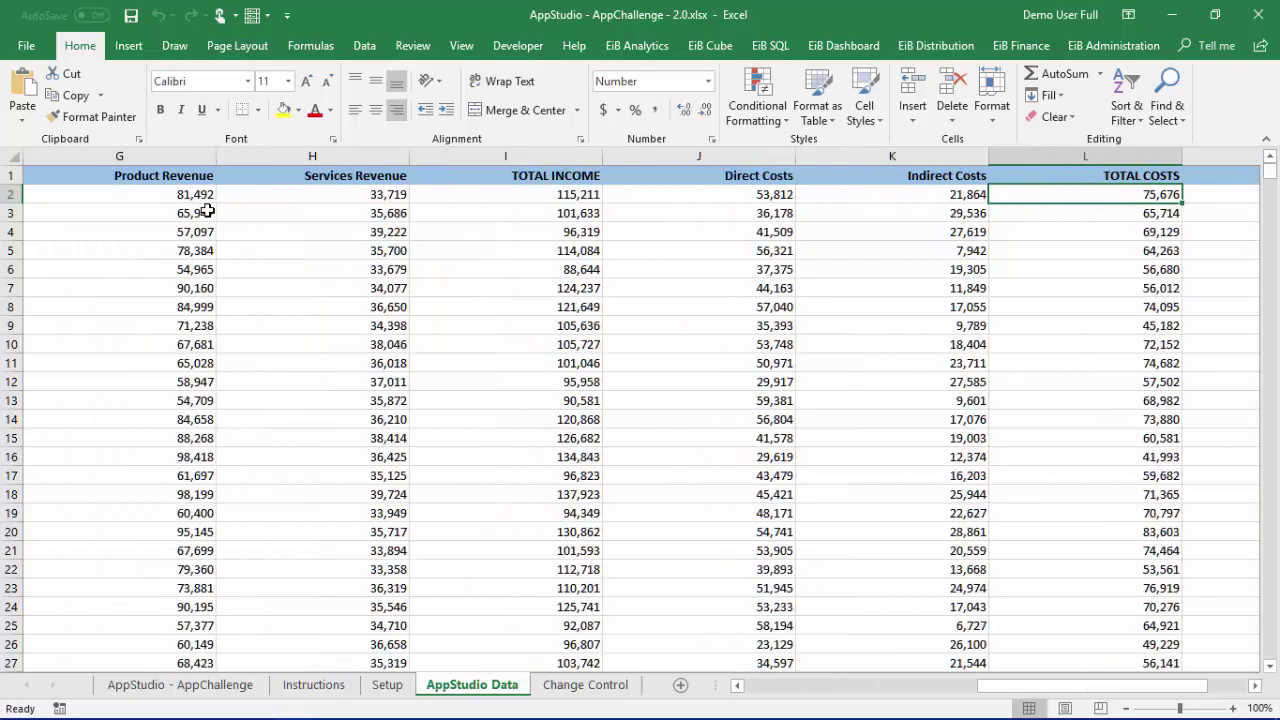
{"action": "key", "text": "Right"}
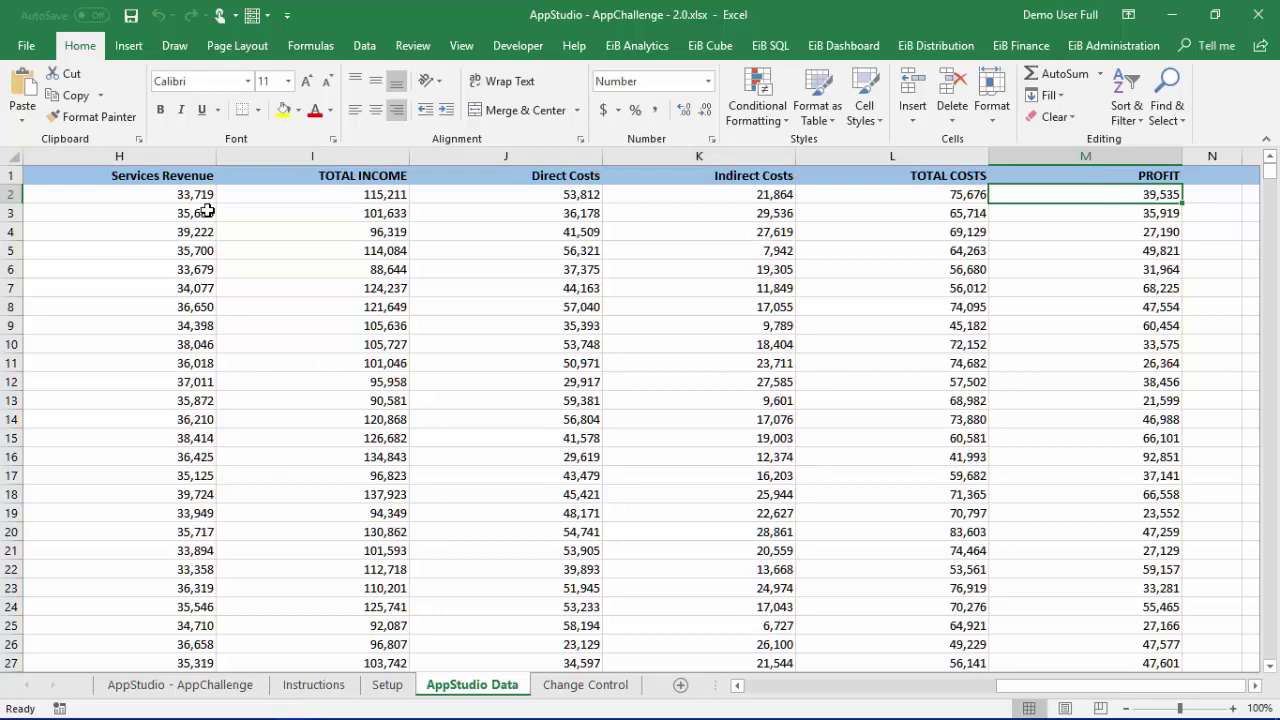
{"action": "key", "text": "Left"}
{"action": "key", "text": "Left"}
{"action": "key", "text": "Left"}
{"action": "key", "text": "Left"}
{"action": "key", "text": "Left"}
{"action": "key", "text": "Left"}
{"action": "key", "text": "Left"}
{"action": "key", "text": "Left"}
{"action": "key", "text": "Left"}
{"action": "key", "text": "Left"}
{"action": "key", "text": "Left"}
{"action": "key", "text": "Left"}
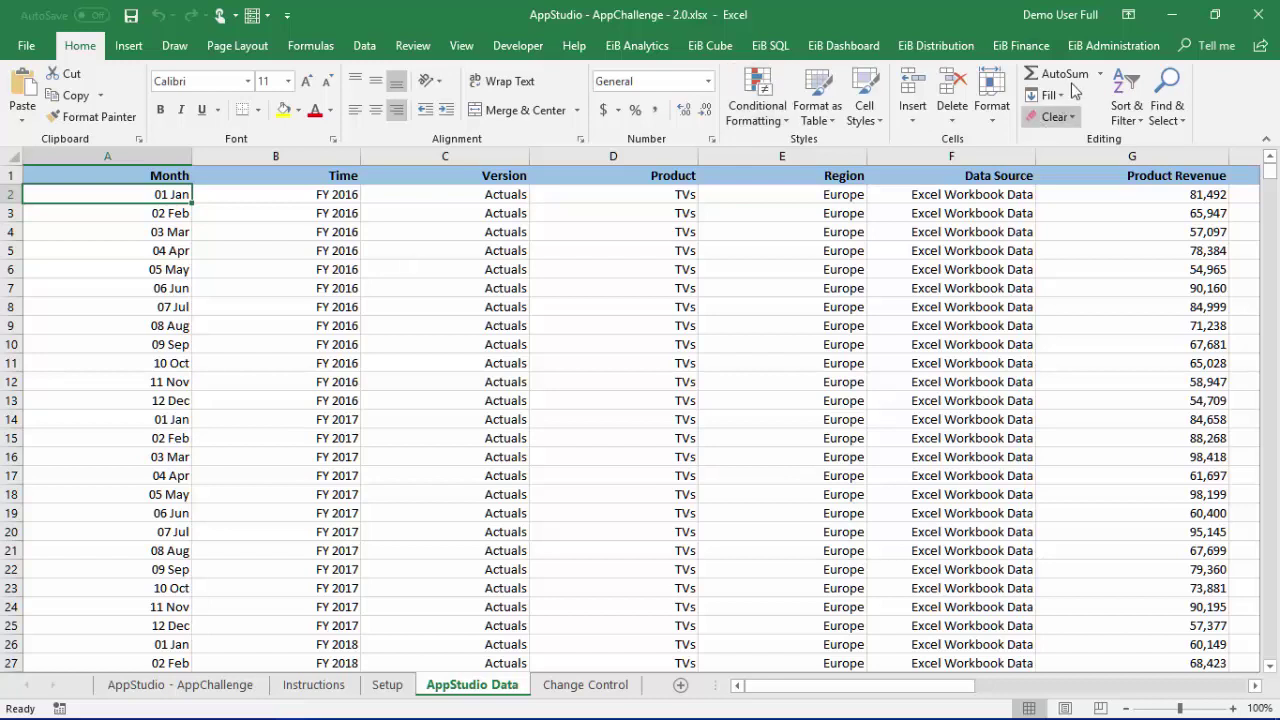
- Launch EiB AppStudio and add an Excel - Single Workbook file source to the empty canvas
{"action": "left_click", "coordinate": [1110, 47]}
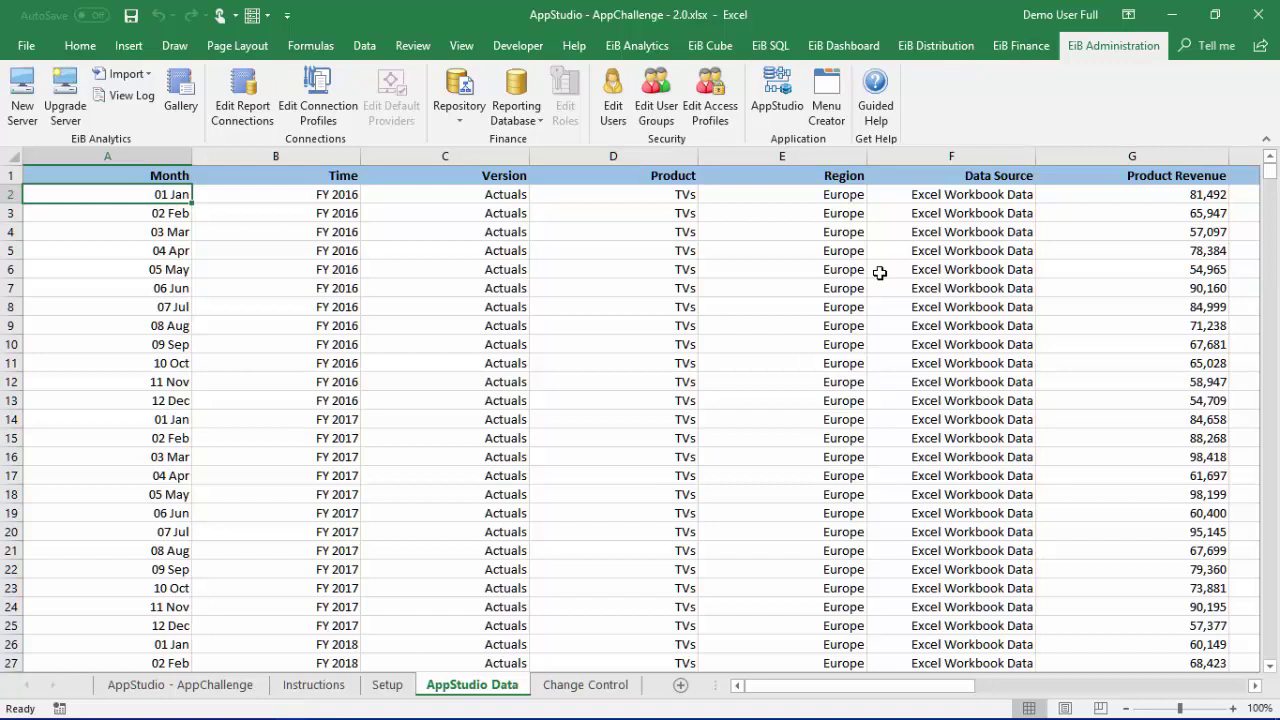
{"action": "left_click", "coordinate": [774, 93]}
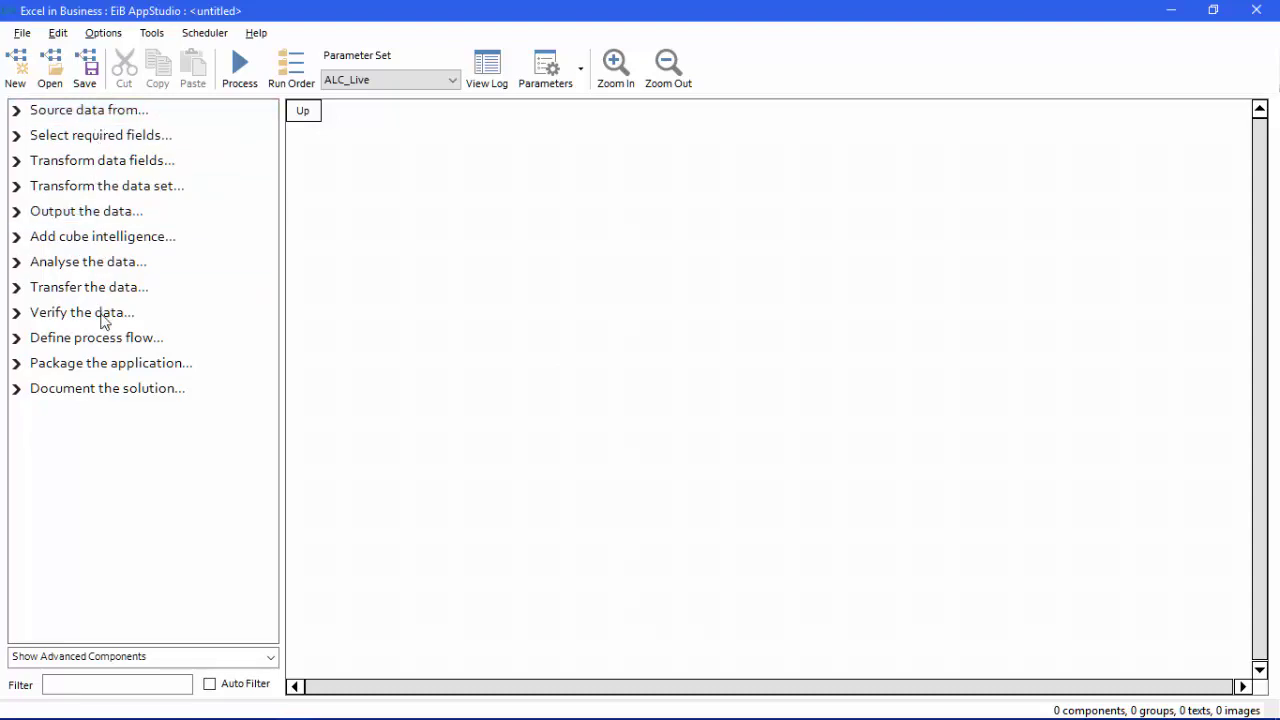
{"action": "left_click", "coordinate": [18, 116]}
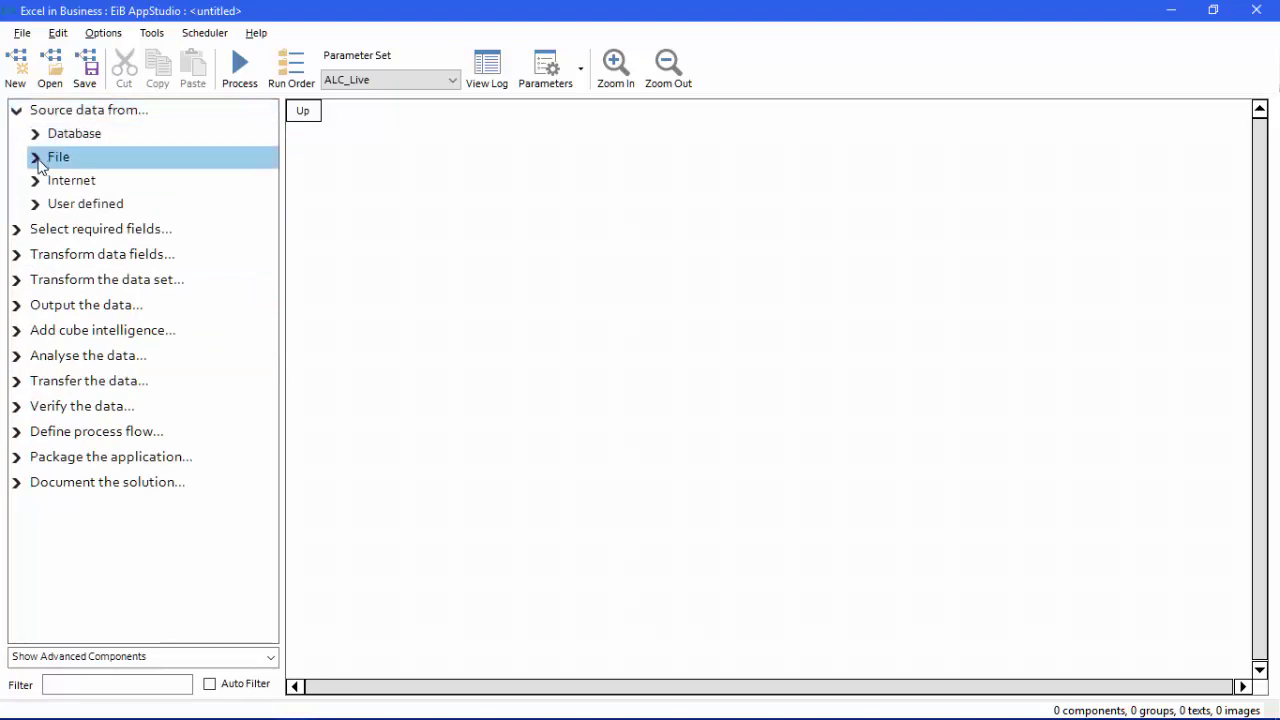
{"action": "left_click", "coordinate": [35, 158]}
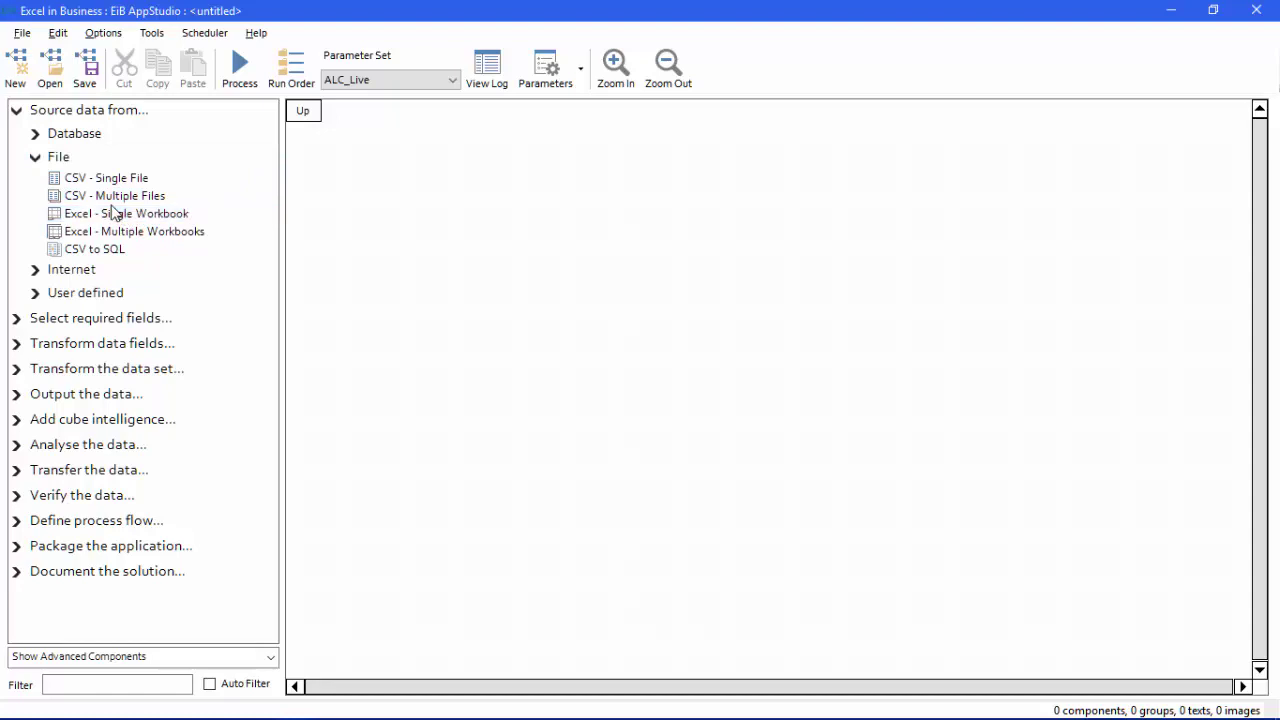
{"action": "left_click", "coordinate": [100, 218]}
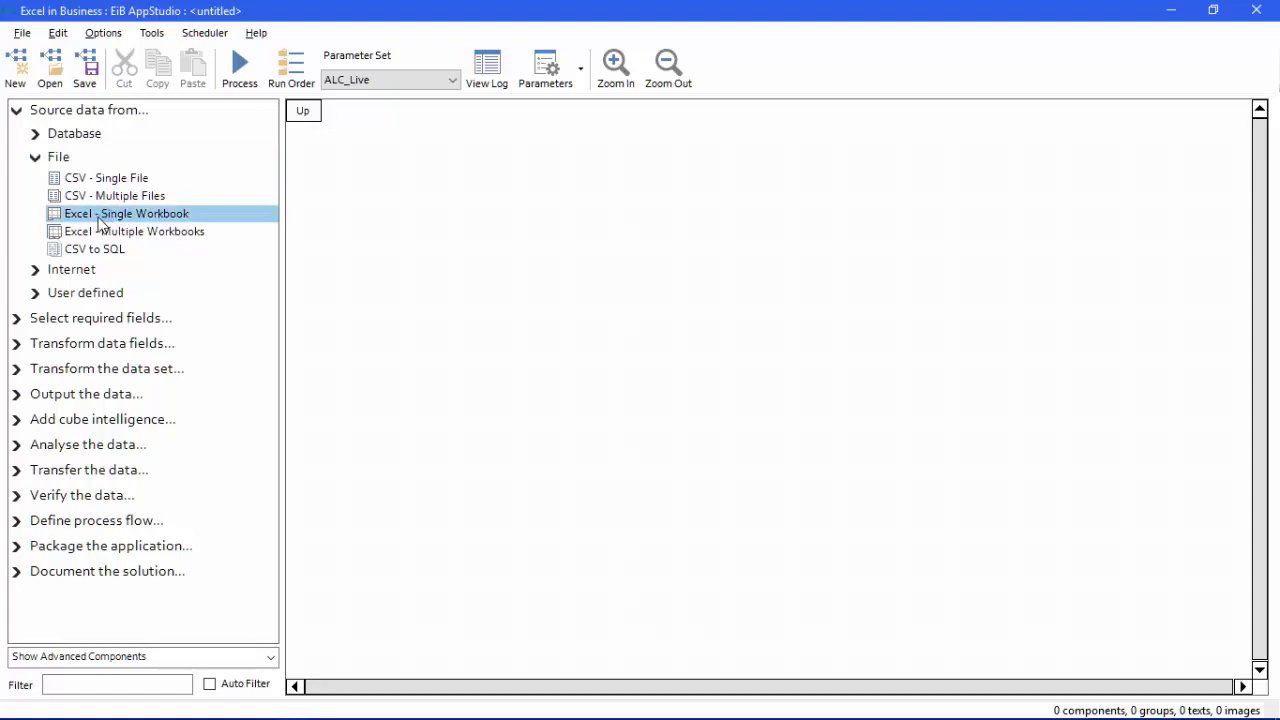
{"action": "double_click", "coordinate": [100, 218]}
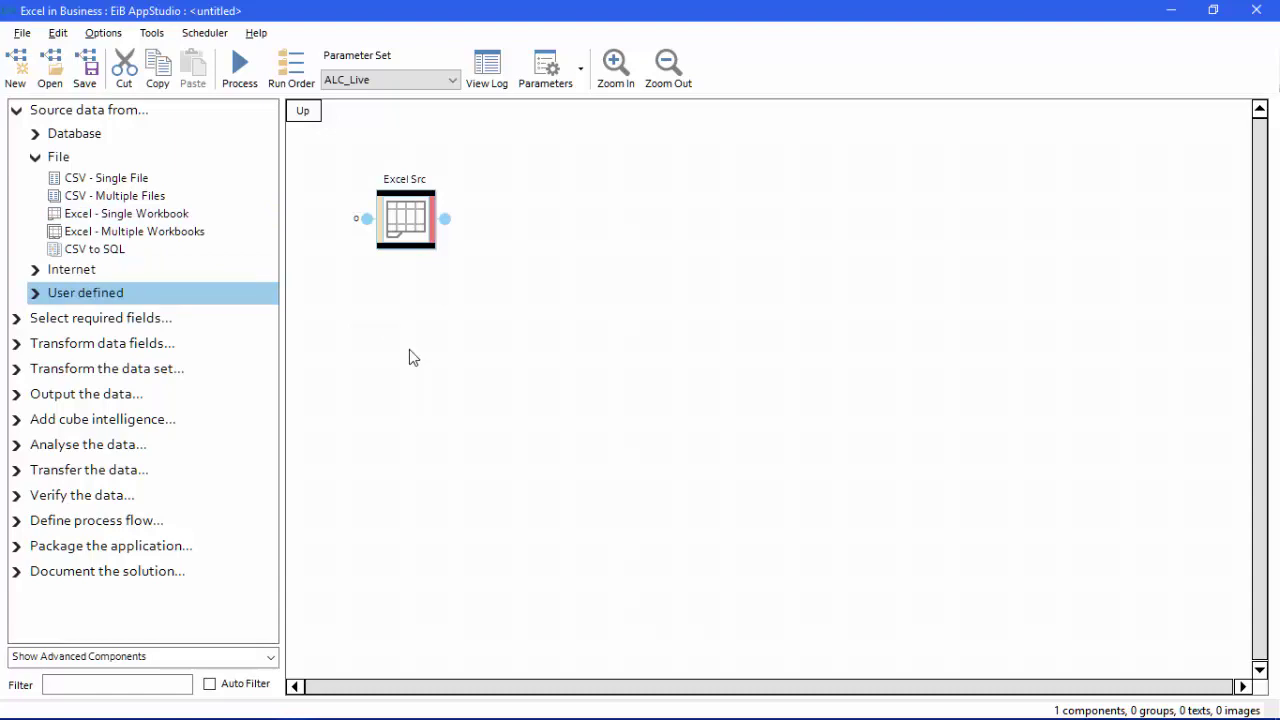
- Set the Excel source to read the gallery workbook AppStudio -AppChallenge - 2.0.xlsx from 01.Loading Actual & Budget Data
{"action": "double_click", "coordinate": [406, 220]}
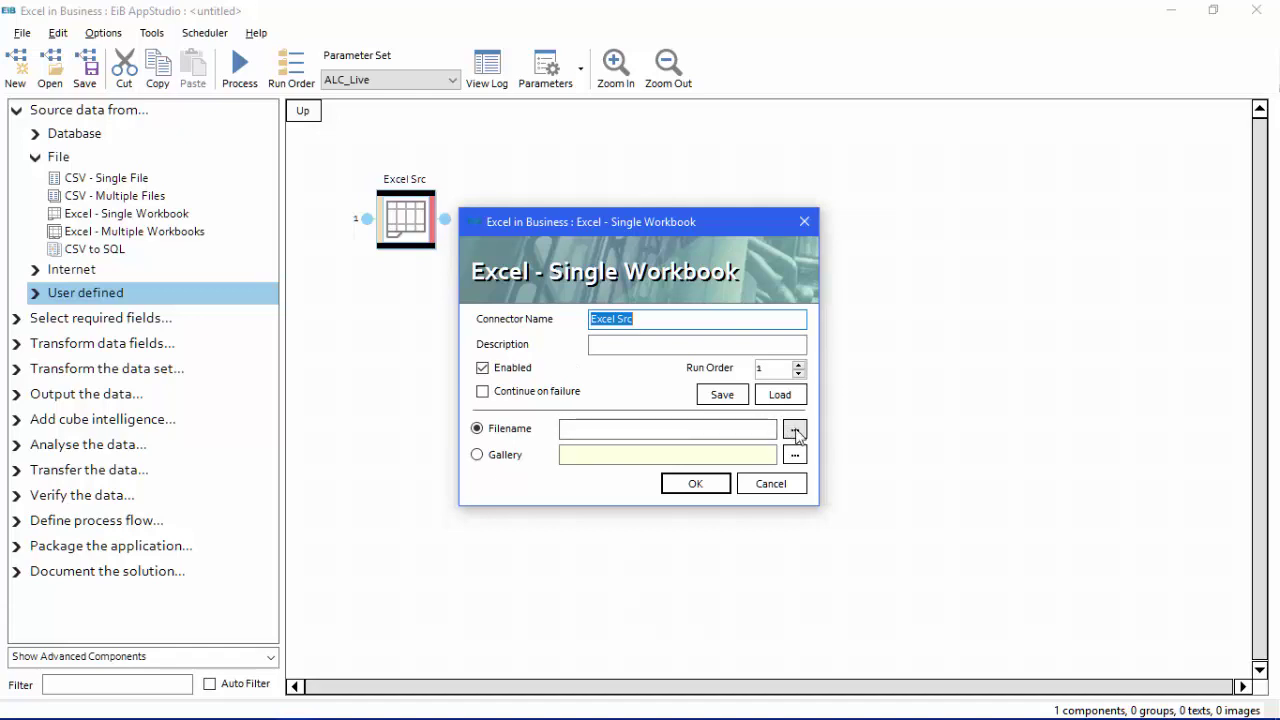
{"action": "left_click", "coordinate": [480, 456]}
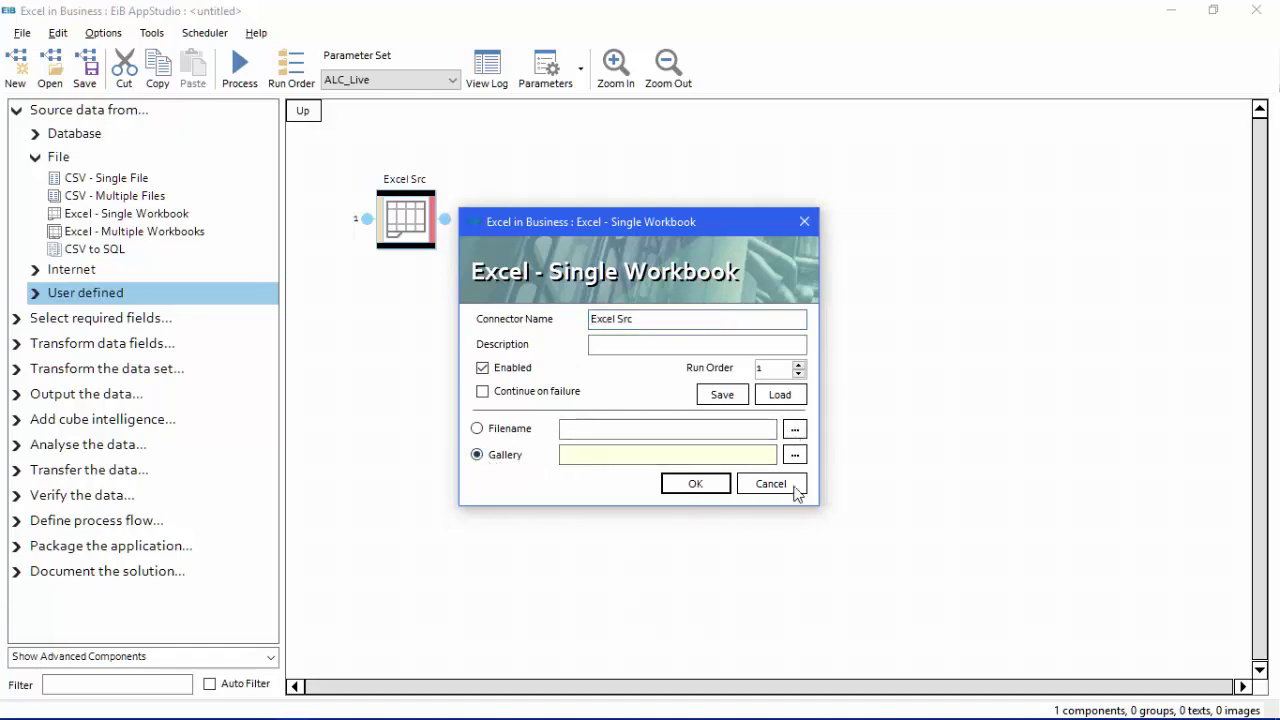
{"action": "left_click", "coordinate": [795, 455]}
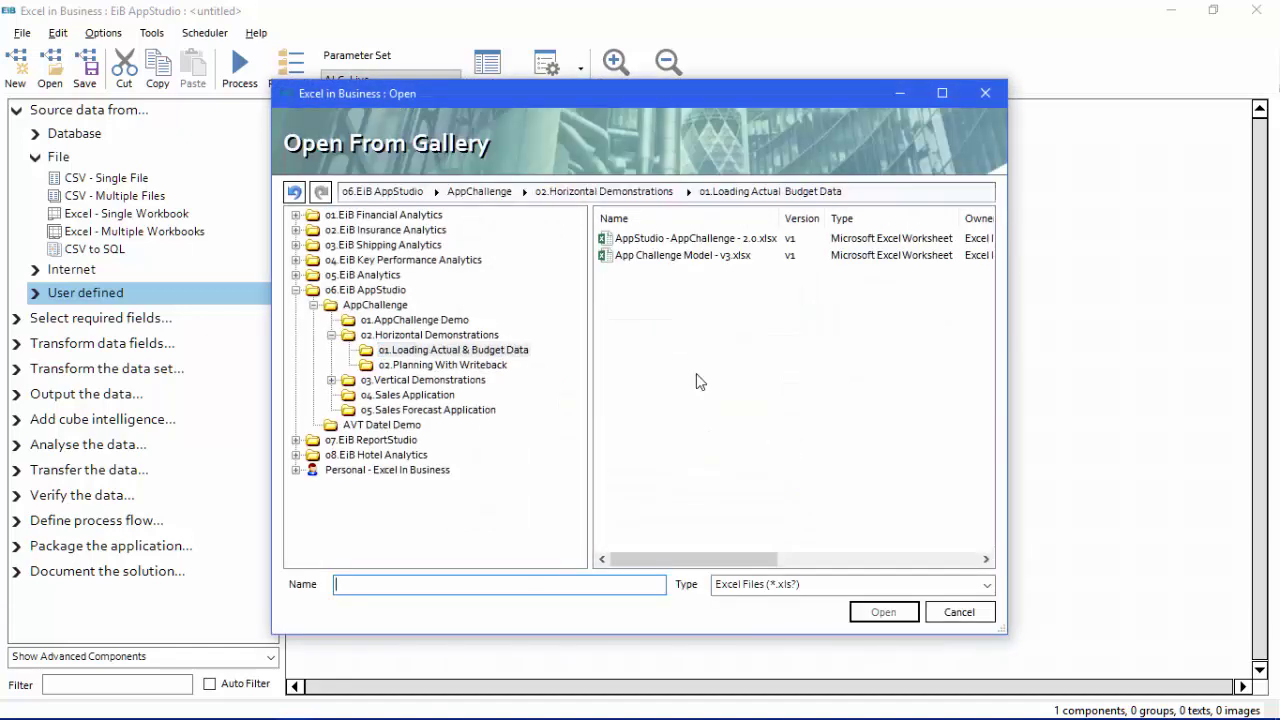
{"action": "double_click", "coordinate": [665, 240]}
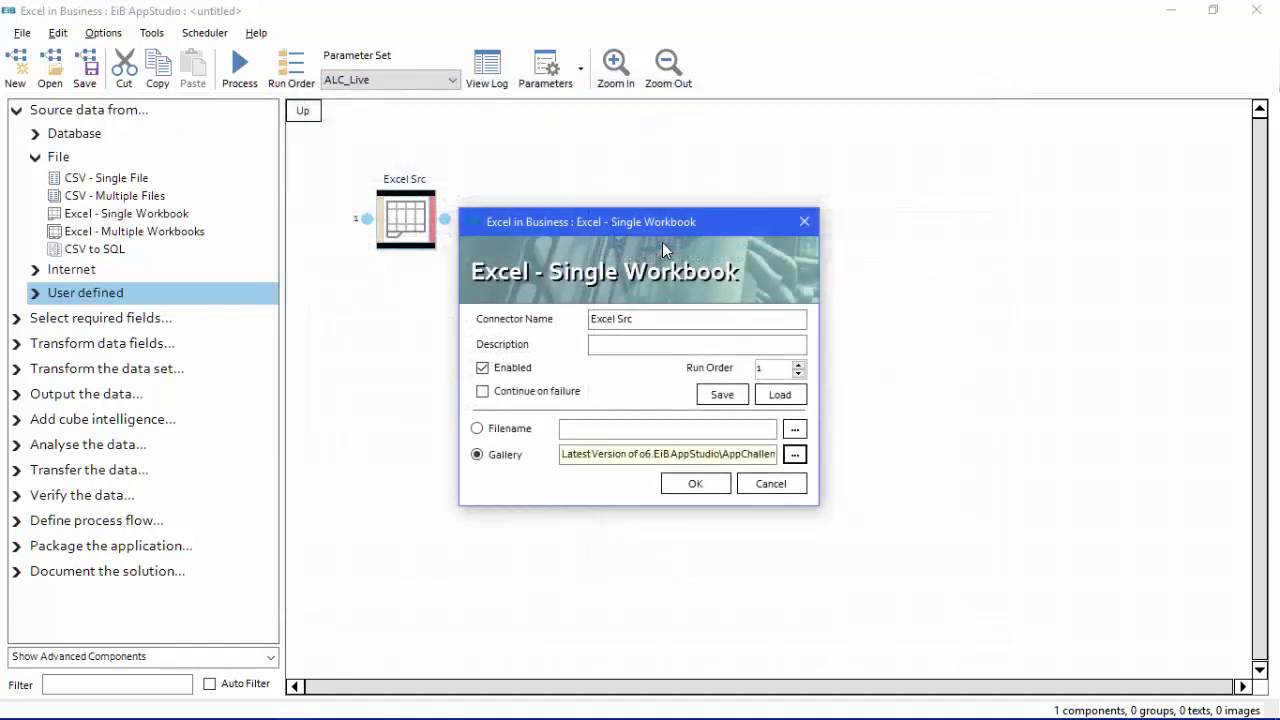
{"action": "left_click", "coordinate": [697, 485]}
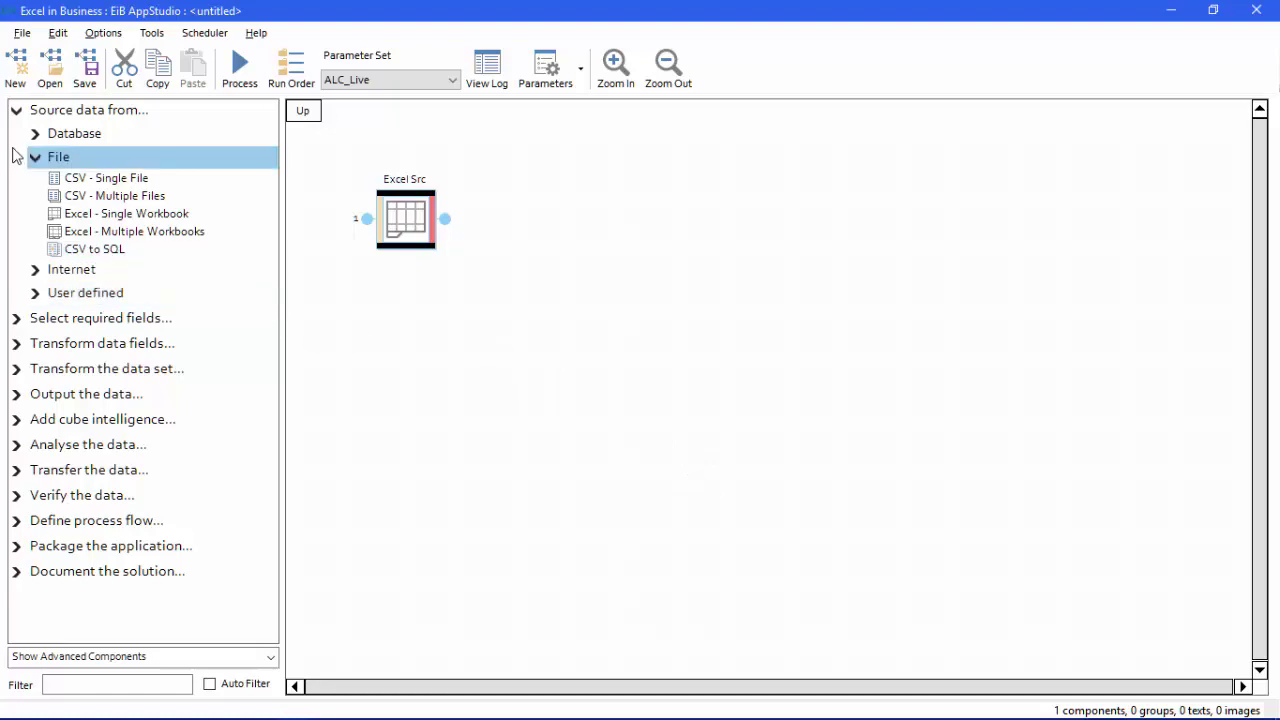
- Add a Table / View / Worksheet selector connected to the Excel source and place it below and to the right of that source
{"action": "left_click", "coordinate": [16, 111]}
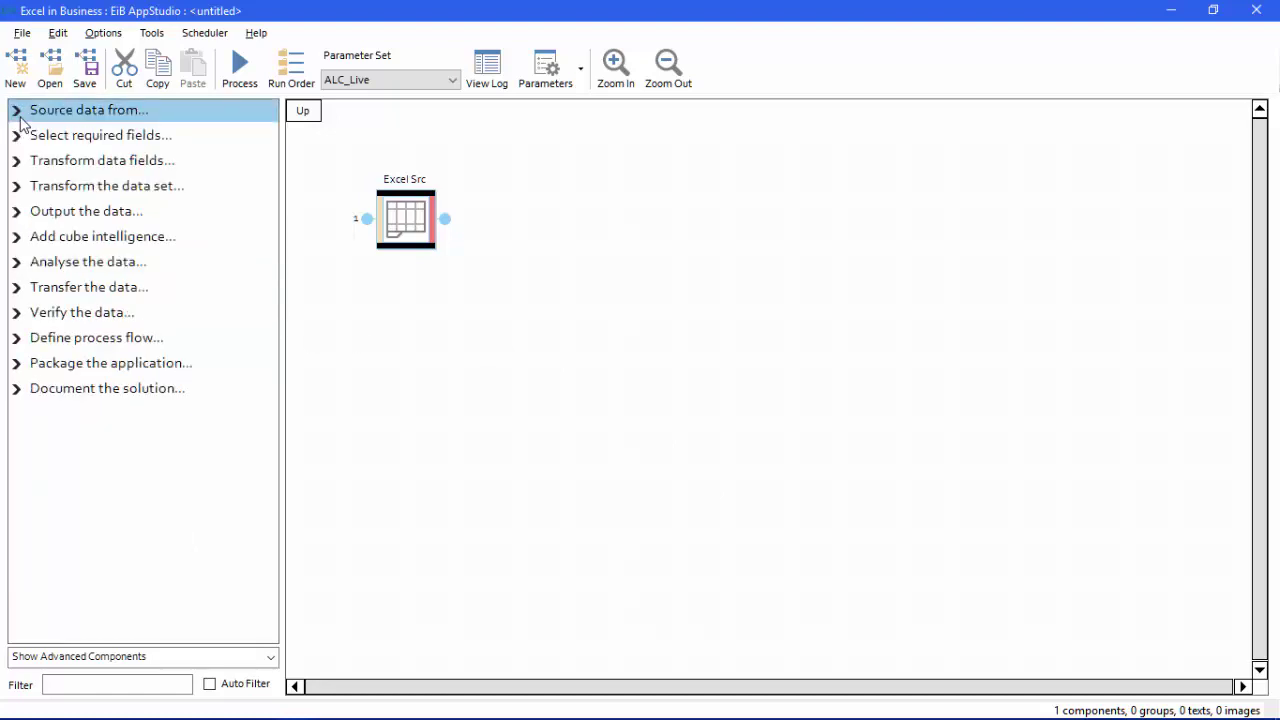
{"action": "left_click", "coordinate": [15, 137]}
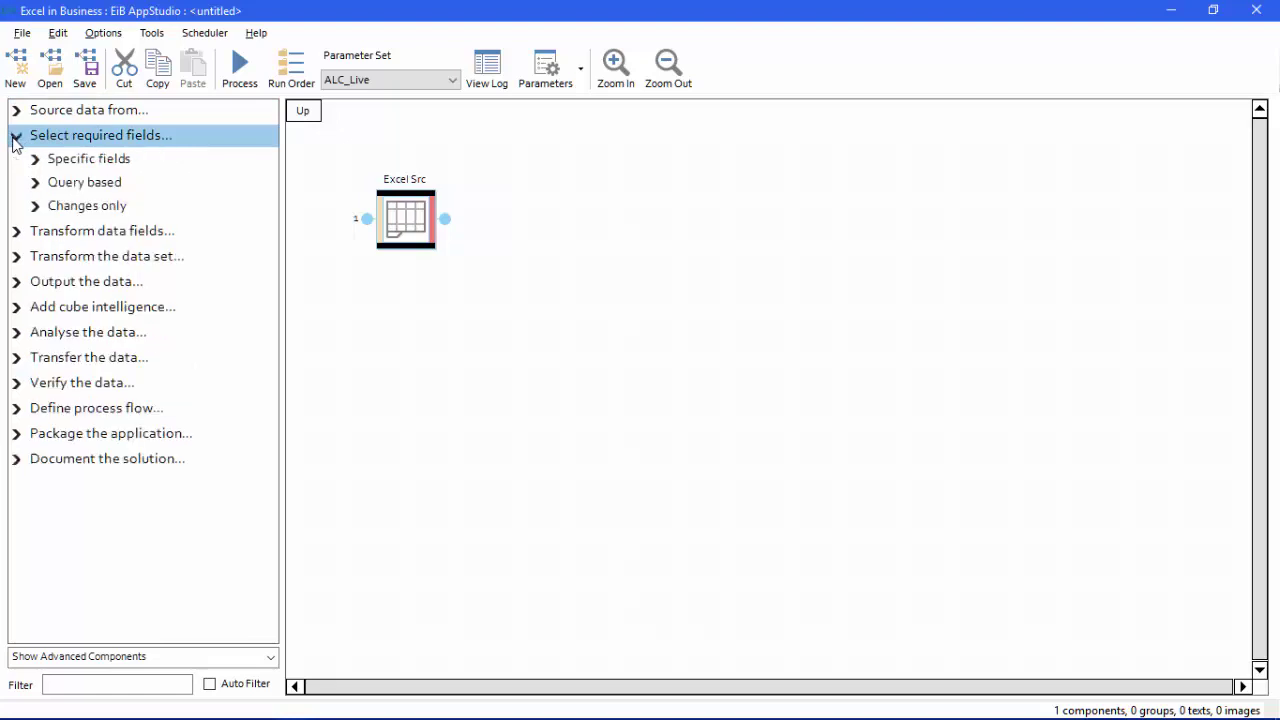
{"action": "left_click", "coordinate": [35, 159]}
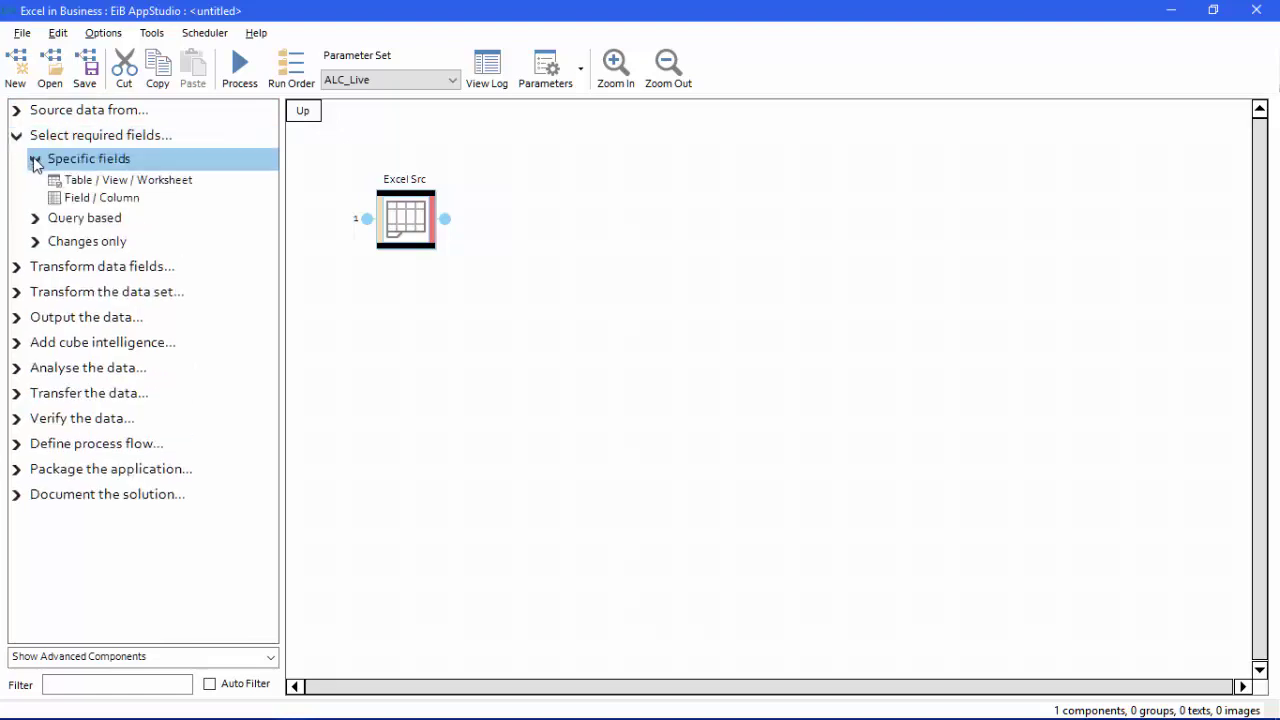
{"action": "left_click", "coordinate": [166, 182]}
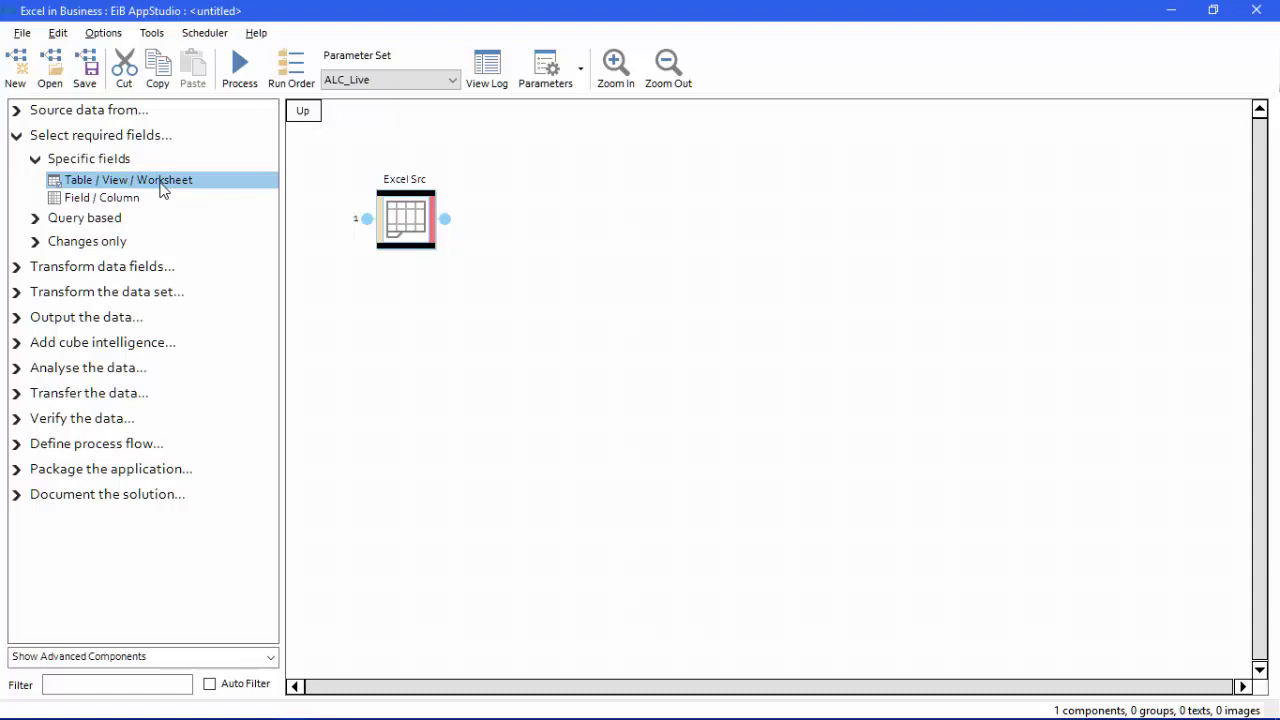
{"action": "double_click", "coordinate": [163, 190]}
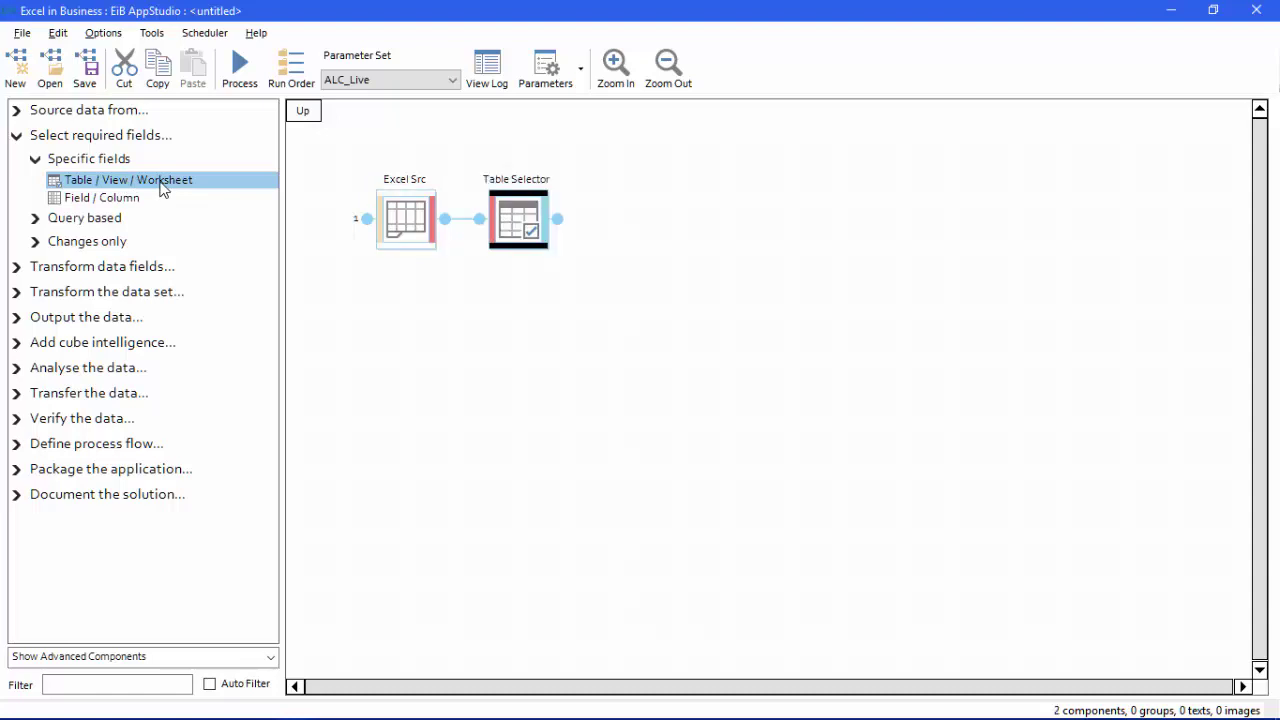
{"action": "left_click", "coordinate": [175, 195]}
{"action": "left_click_drag", "start_coordinate": [521, 223], "coordinate": [544, 381]}
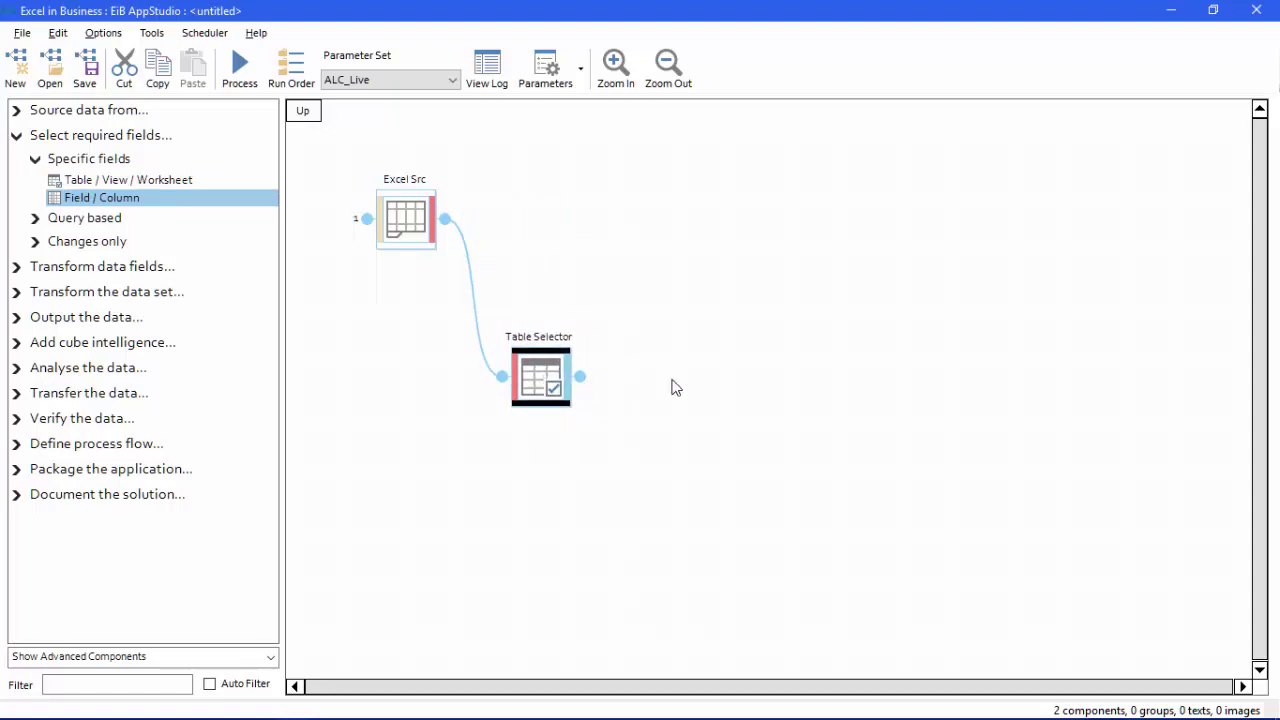
- Choose the 'AppStudio Data$' table in the Table Selector and examine a subset of 1000 records to assign field types
{"action": "double_click", "coordinate": [547, 390]}
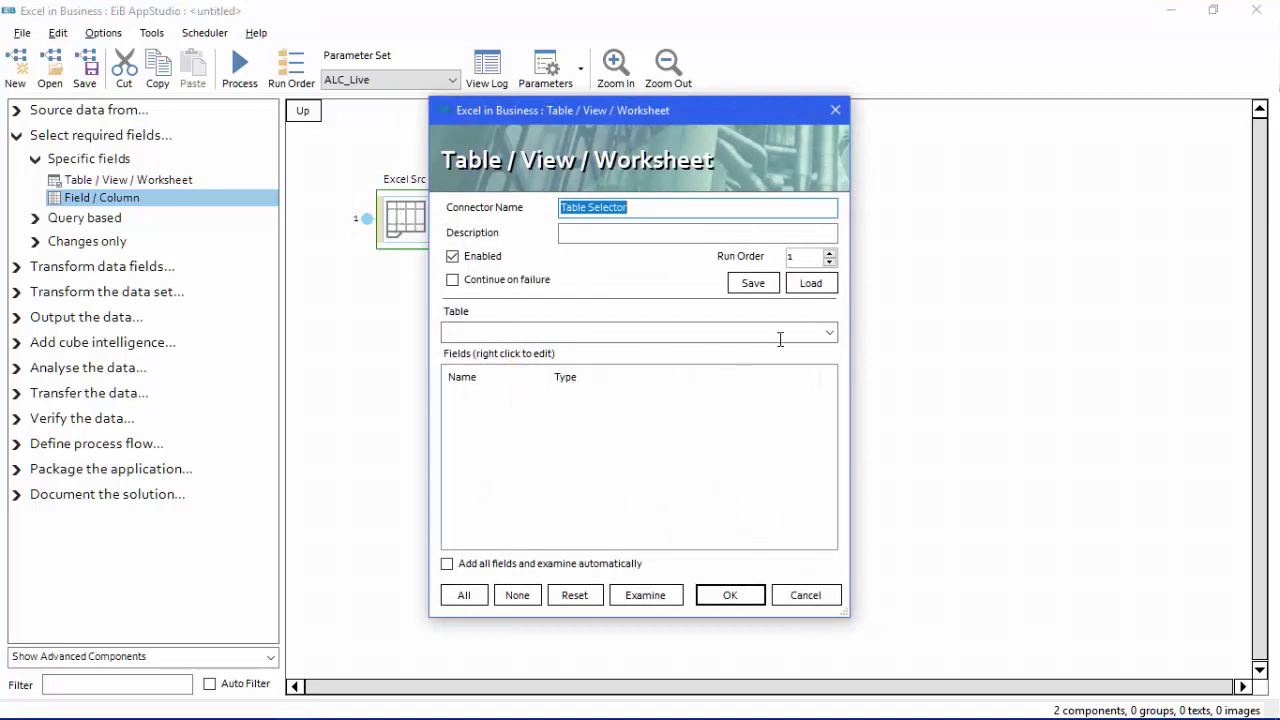
{"action": "left_click", "coordinate": [829, 334]}
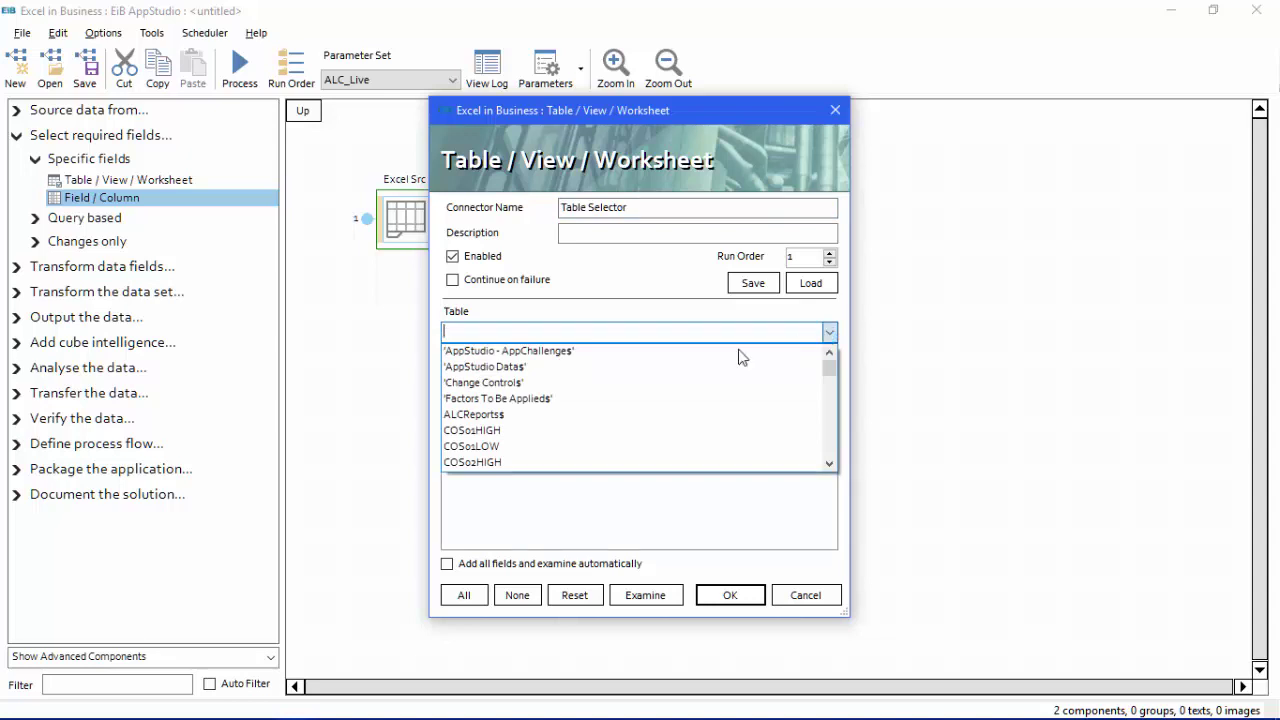
{"action": "left_click", "coordinate": [476, 368]}
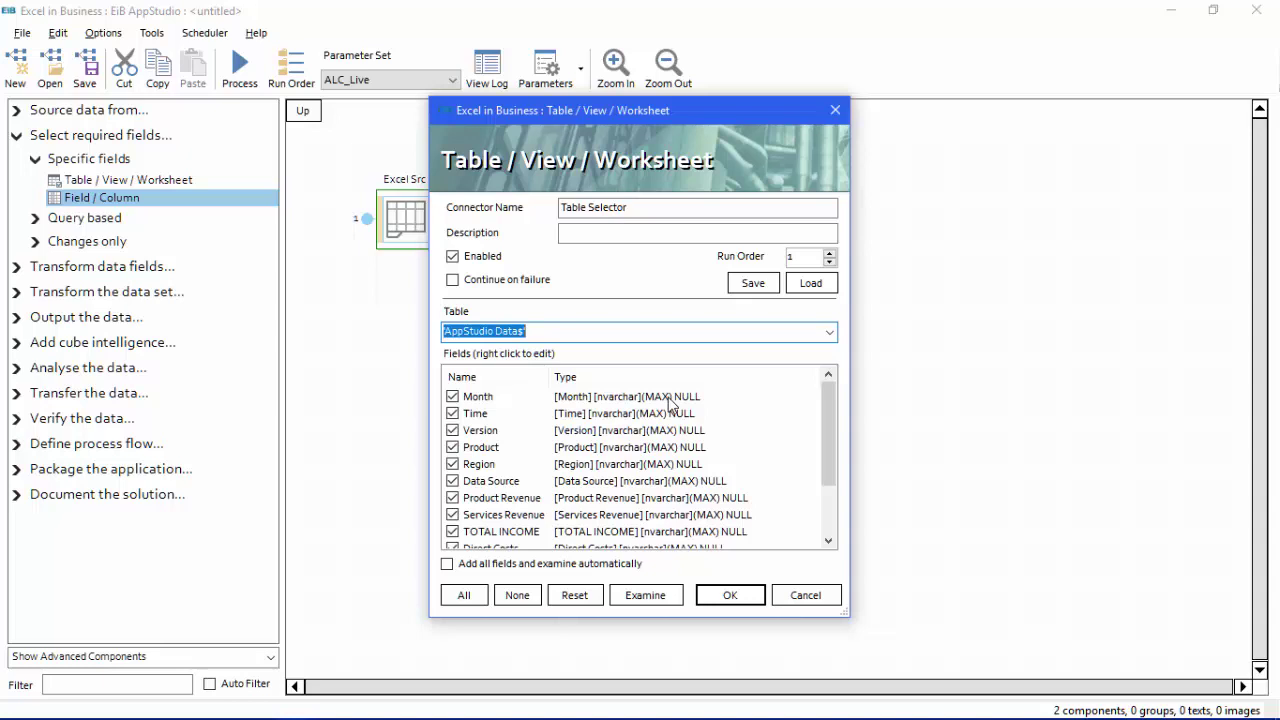
{"action": "left_click", "coordinate": [645, 595]}
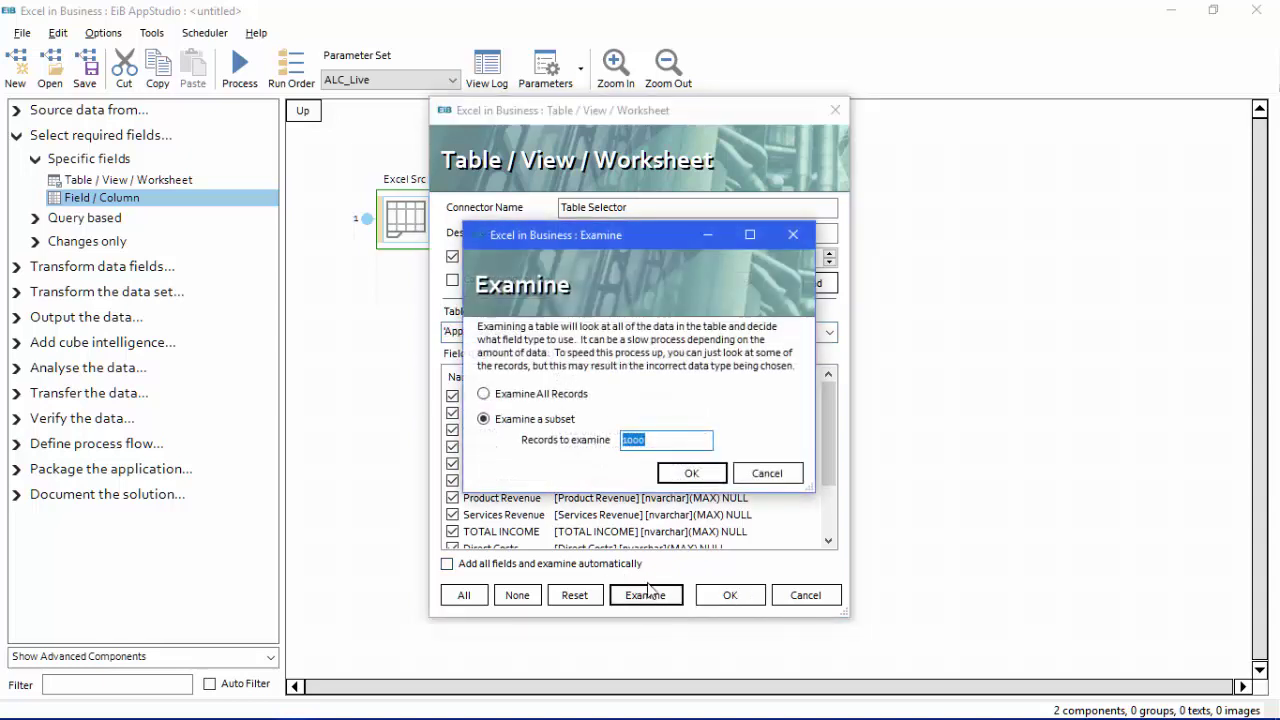
{"action": "left_click", "coordinate": [693, 475]}
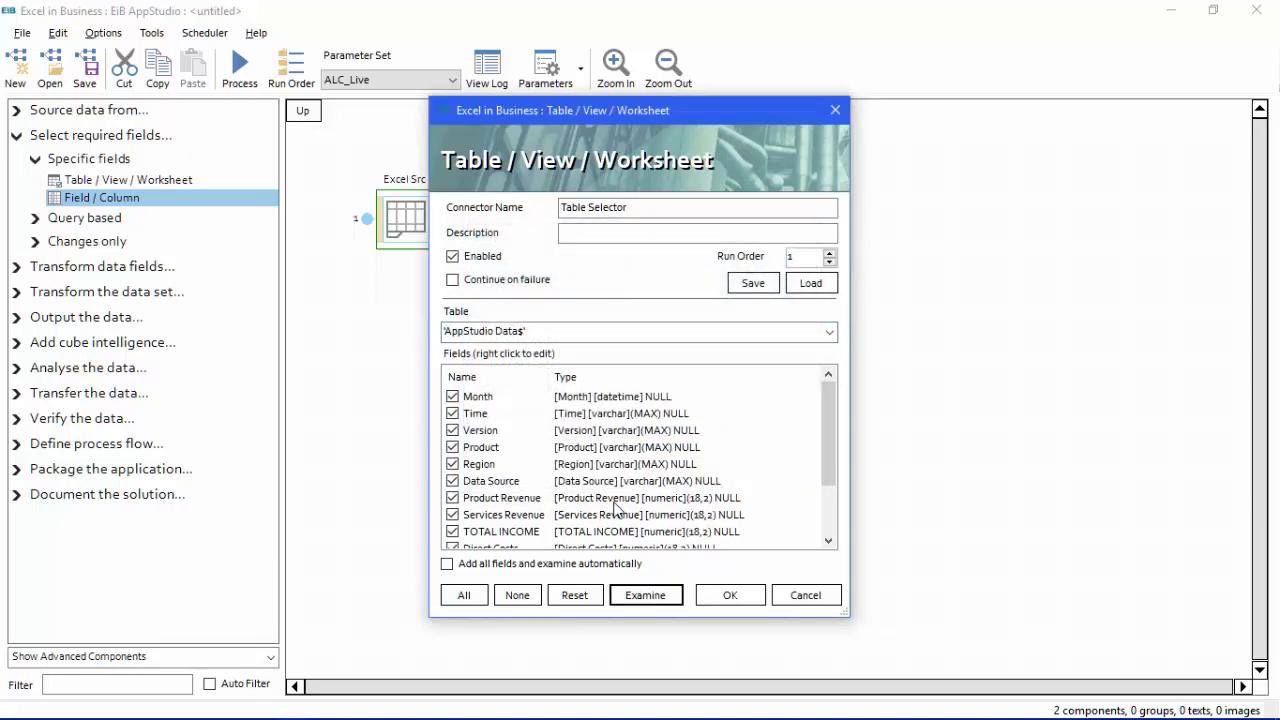
- Change the Month field's type to varchar with size -1
{"action": "left_click", "coordinate": [490, 400]}
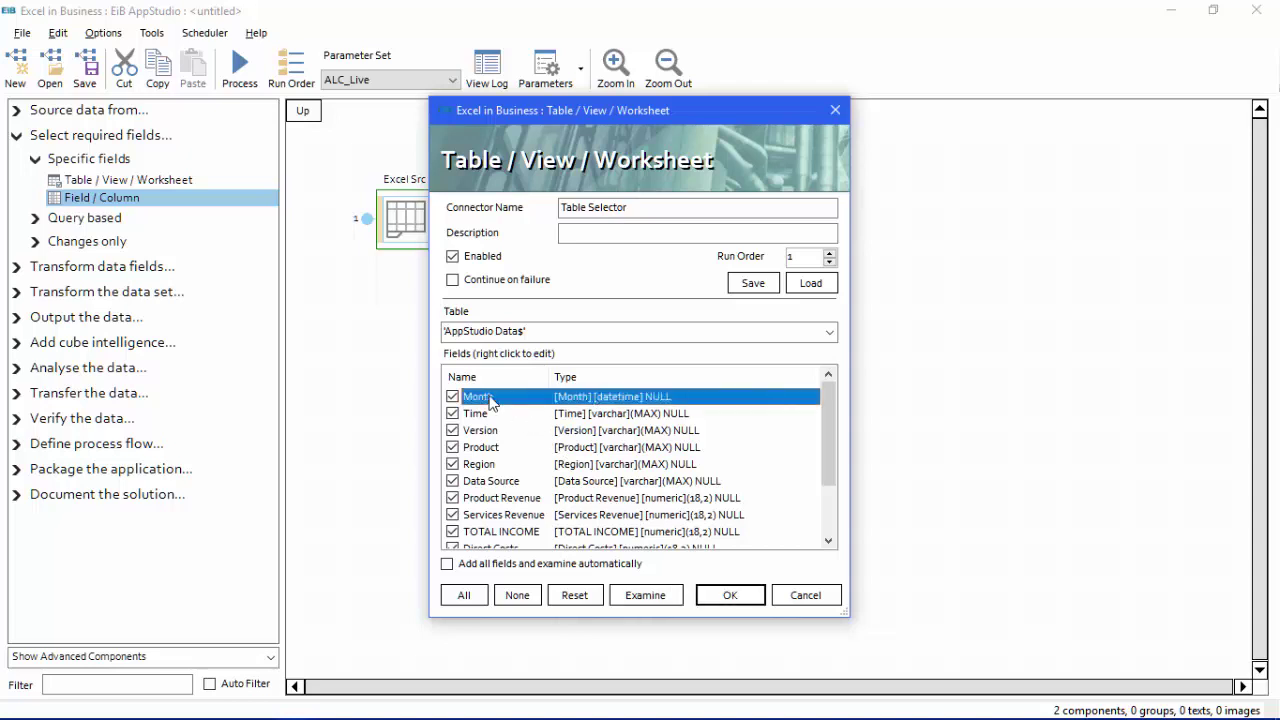
{"action": "right_click", "coordinate": [490, 402]}
{"action": "left_click", "coordinate": [522, 408]}
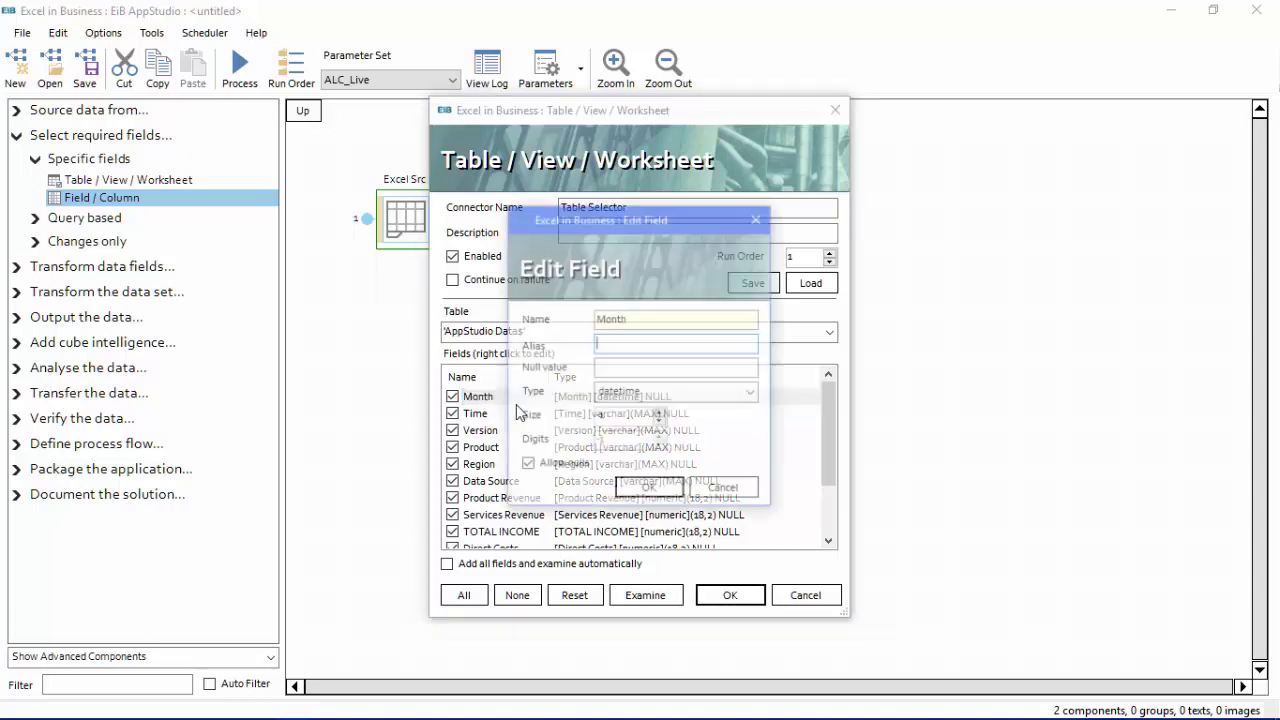
{"action": "left_click", "coordinate": [750, 394]}
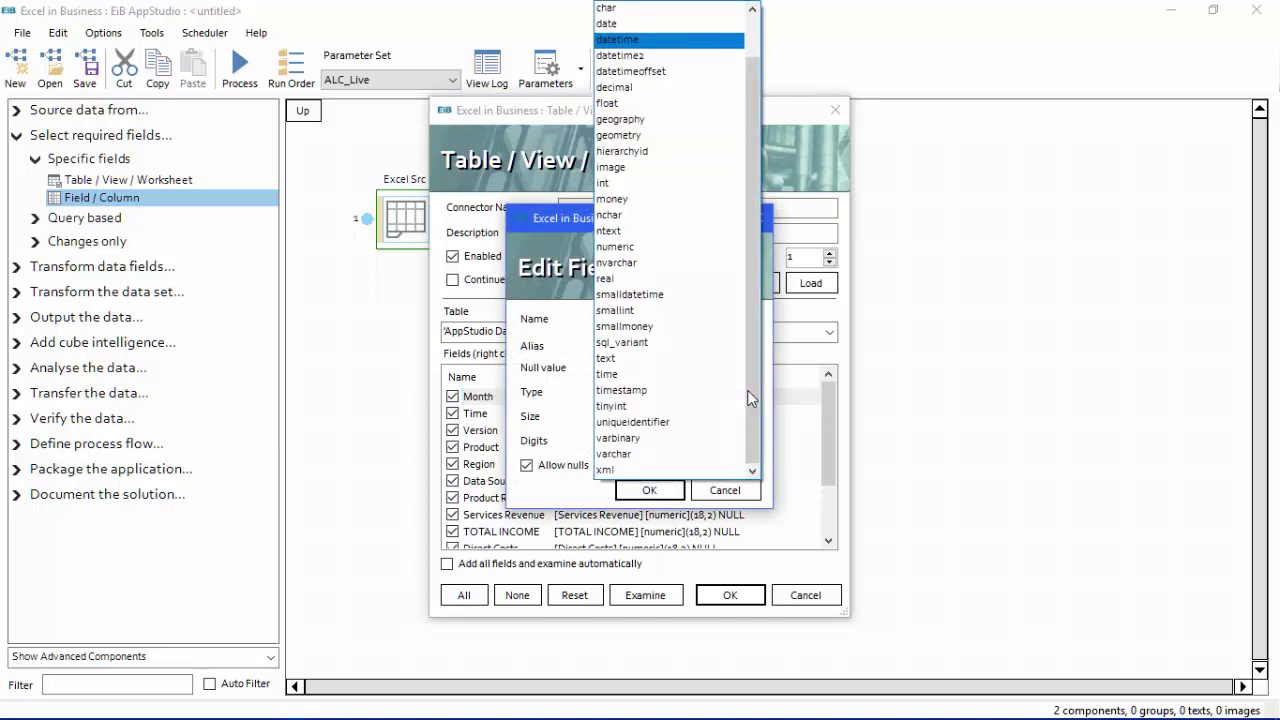
{"action": "left_click", "coordinate": [631, 458]}
{"action": "left_click", "coordinate": [620, 418]}
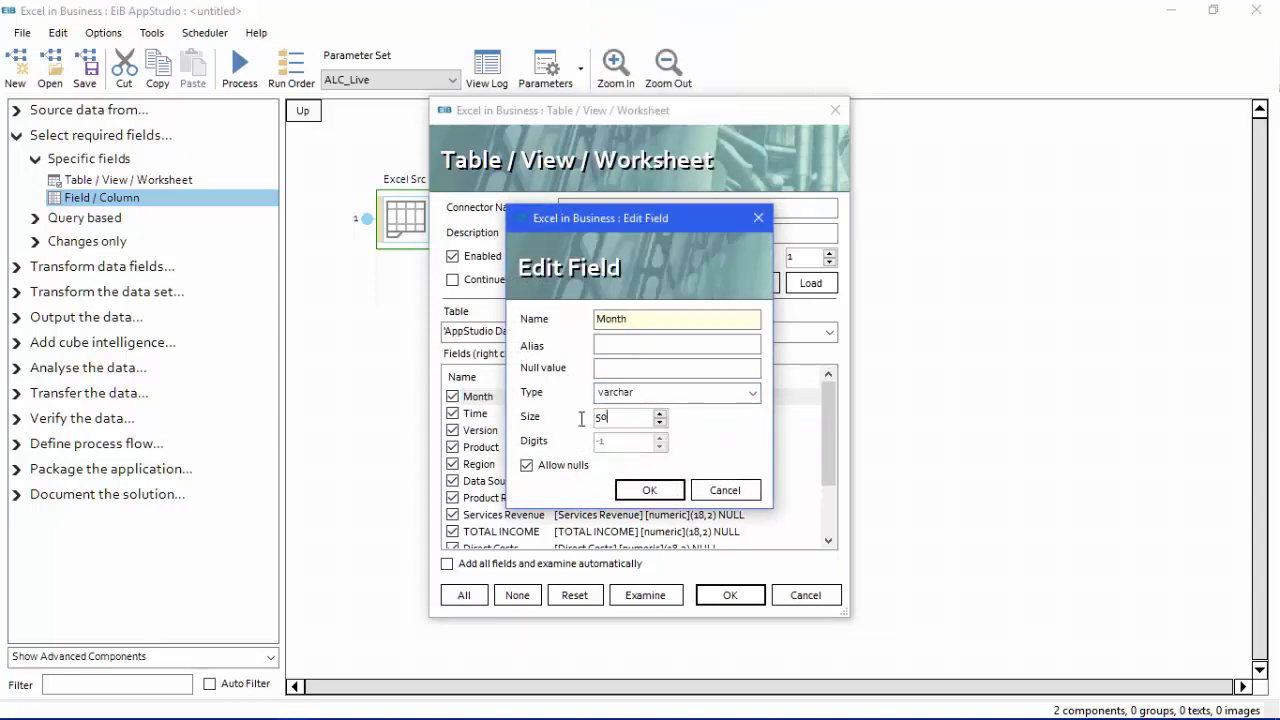
{"action": "type", "text": "-1"}
{"action": "key", "text": "Return"}
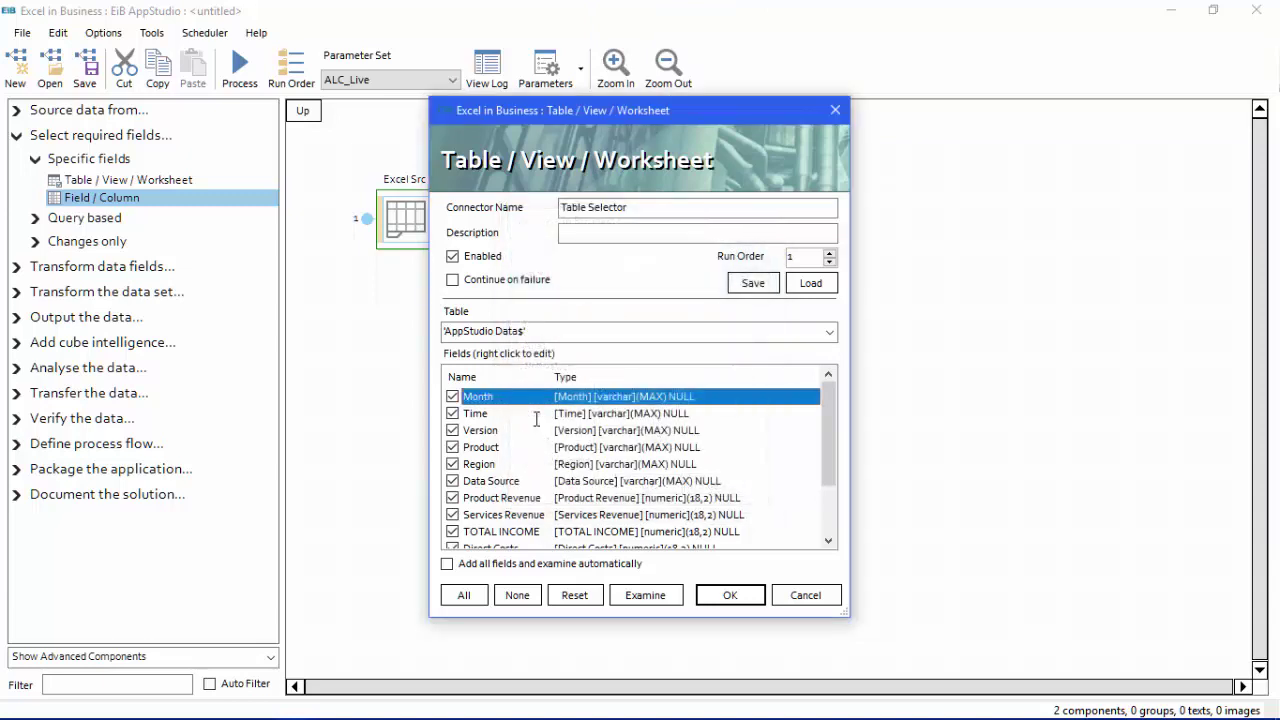
- Accept the Table Selector settings and view the selector's records in a maximised Data Viewer
{"action": "left_click", "coordinate": [730, 595]}
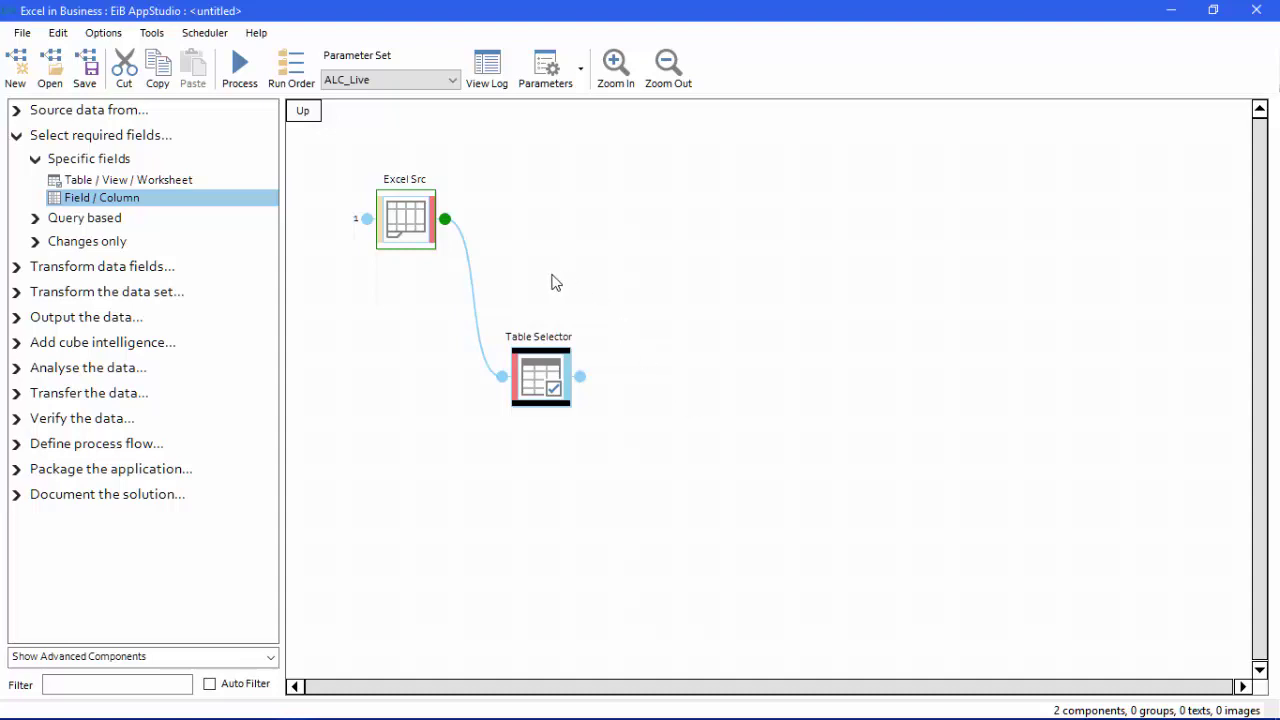
{"action": "right_click", "coordinate": [537, 378]}
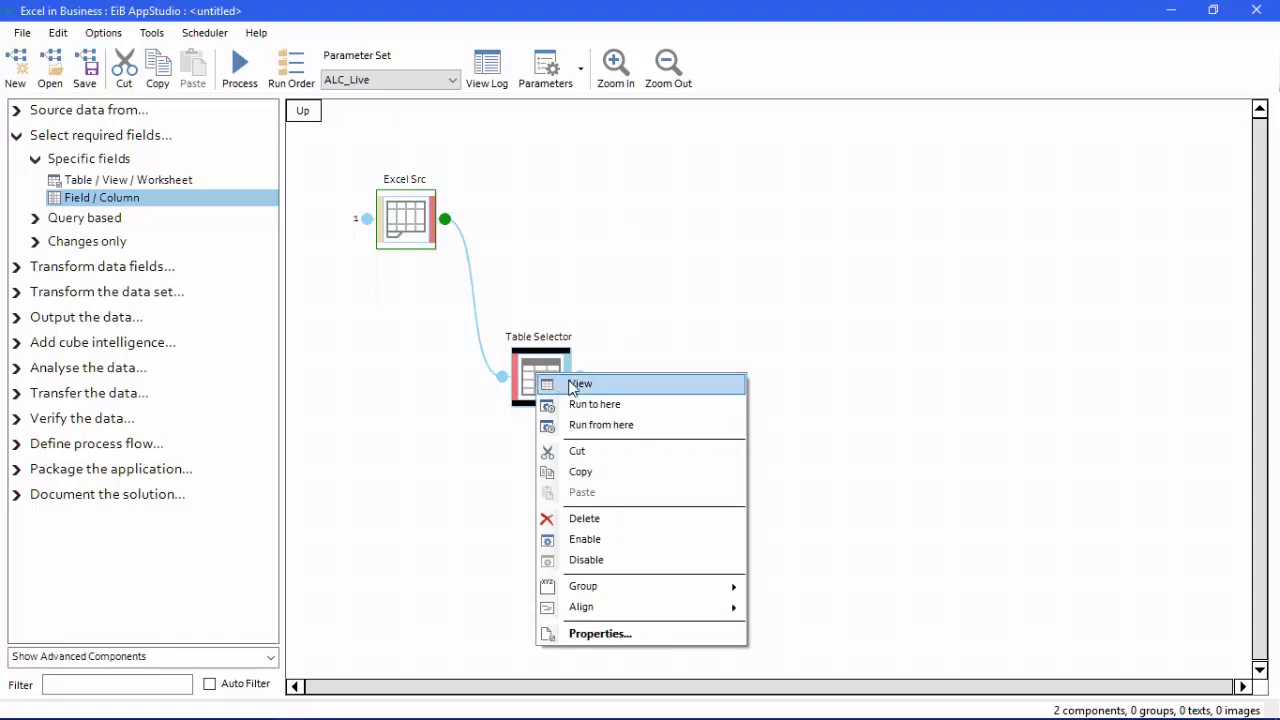
{"action": "left_click", "coordinate": [572, 386]}
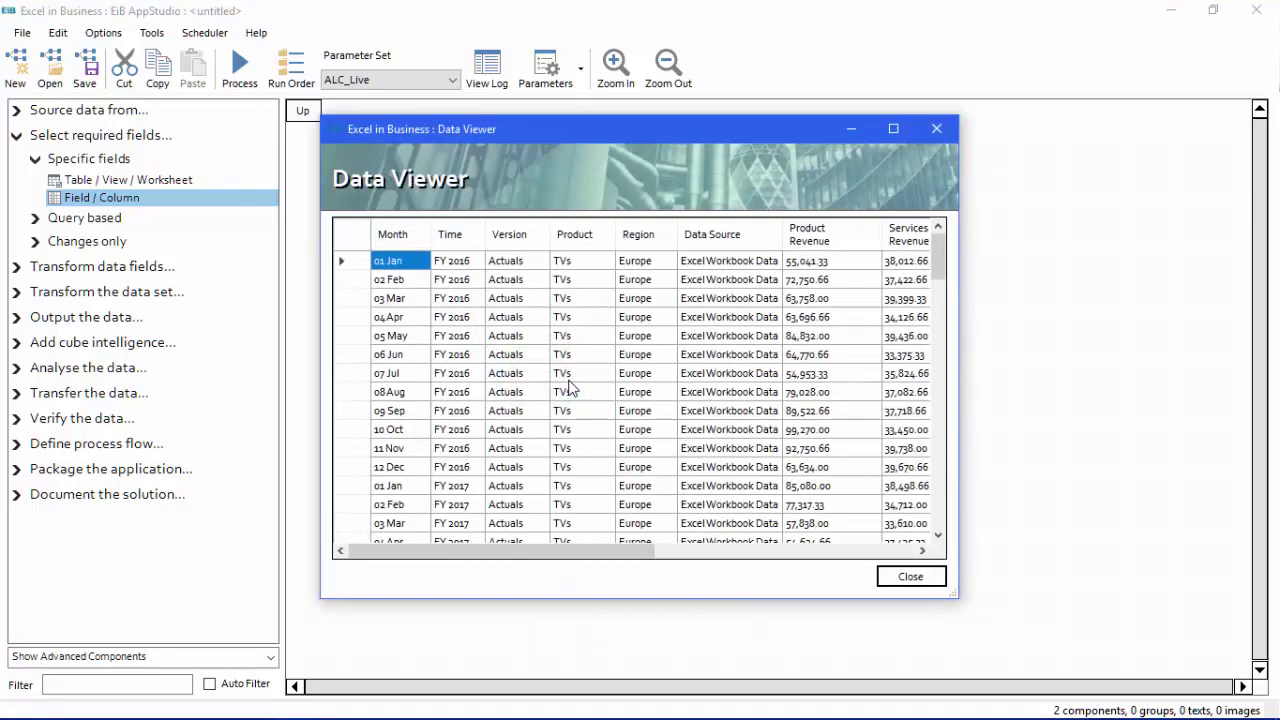
{"action": "left_click", "coordinate": [893, 130]}
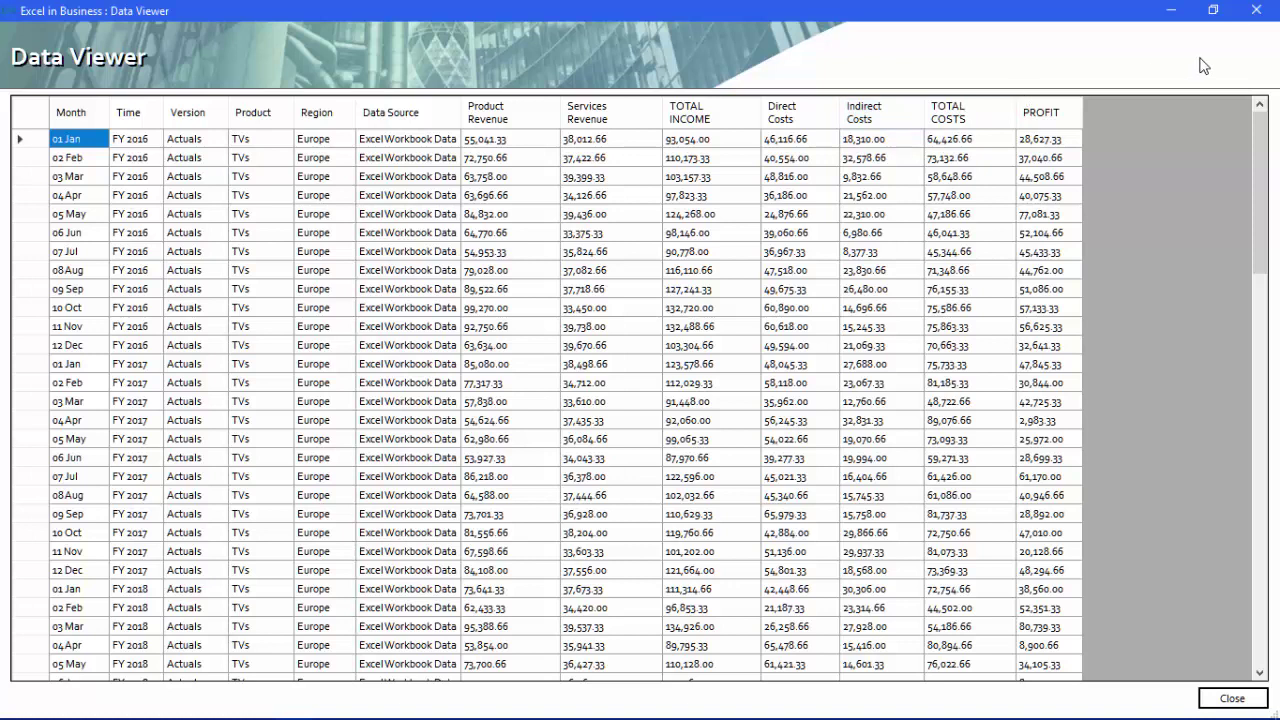
{"action": "left_click", "coordinate": [1258, 11]}
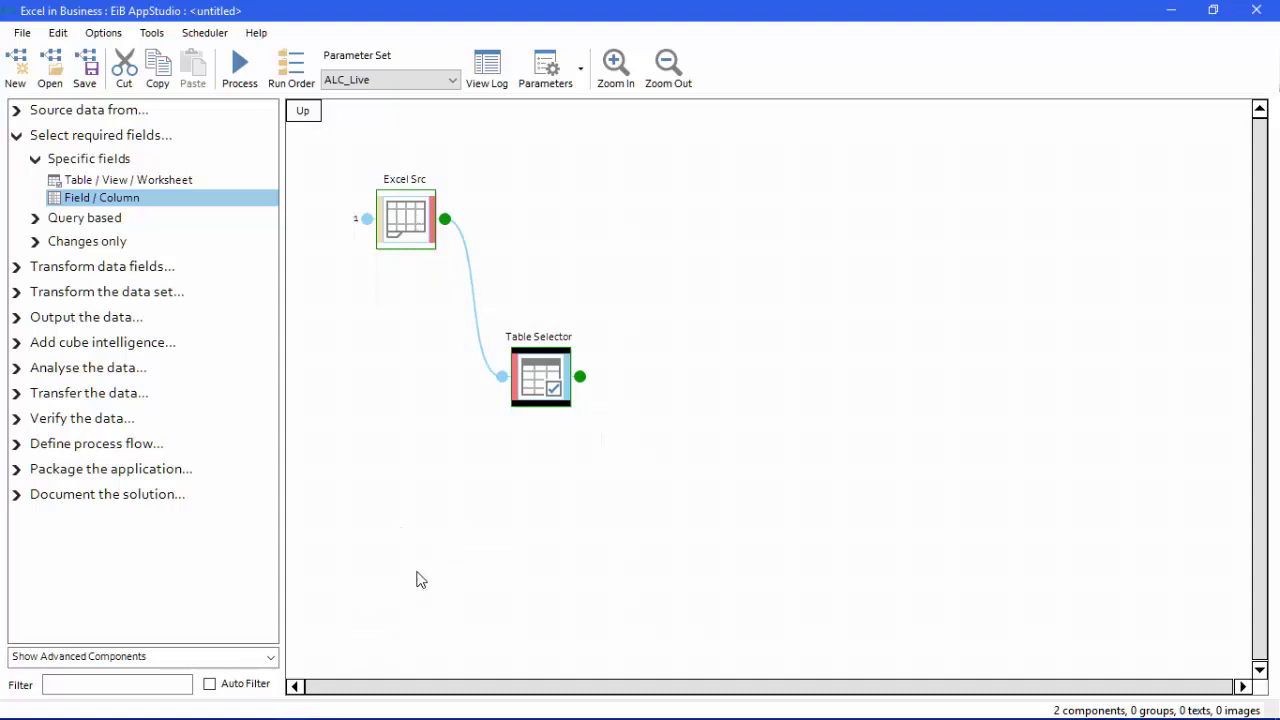
- Add a SQL Server (Reload / Append) output connected to the Table Selector and place it above and to the right of the selector
{"action": "left_click", "coordinate": [105, 268]}
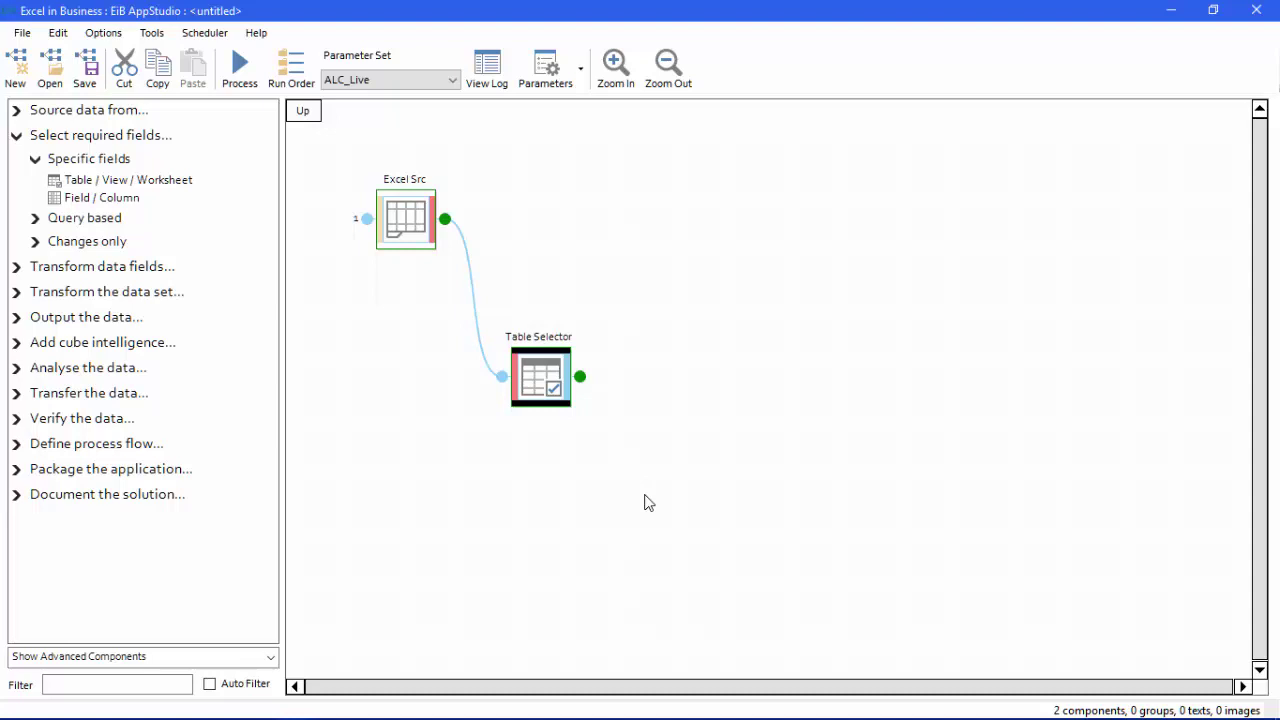
{"action": "left_click", "coordinate": [192, 377]}
{"action": "left_click", "coordinate": [36, 321]}
{"action": "left_click", "coordinate": [14, 320]}
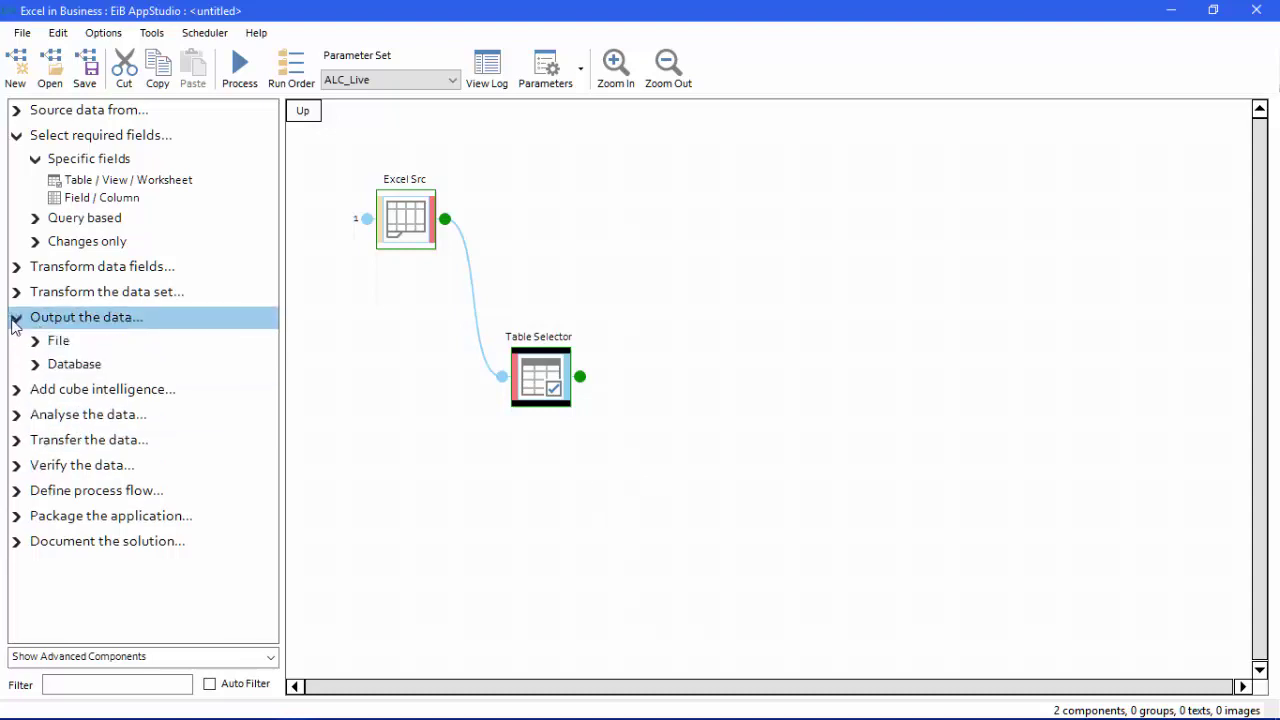
{"action": "left_click", "coordinate": [37, 366]}
{"action": "left_click", "coordinate": [39, 366]}
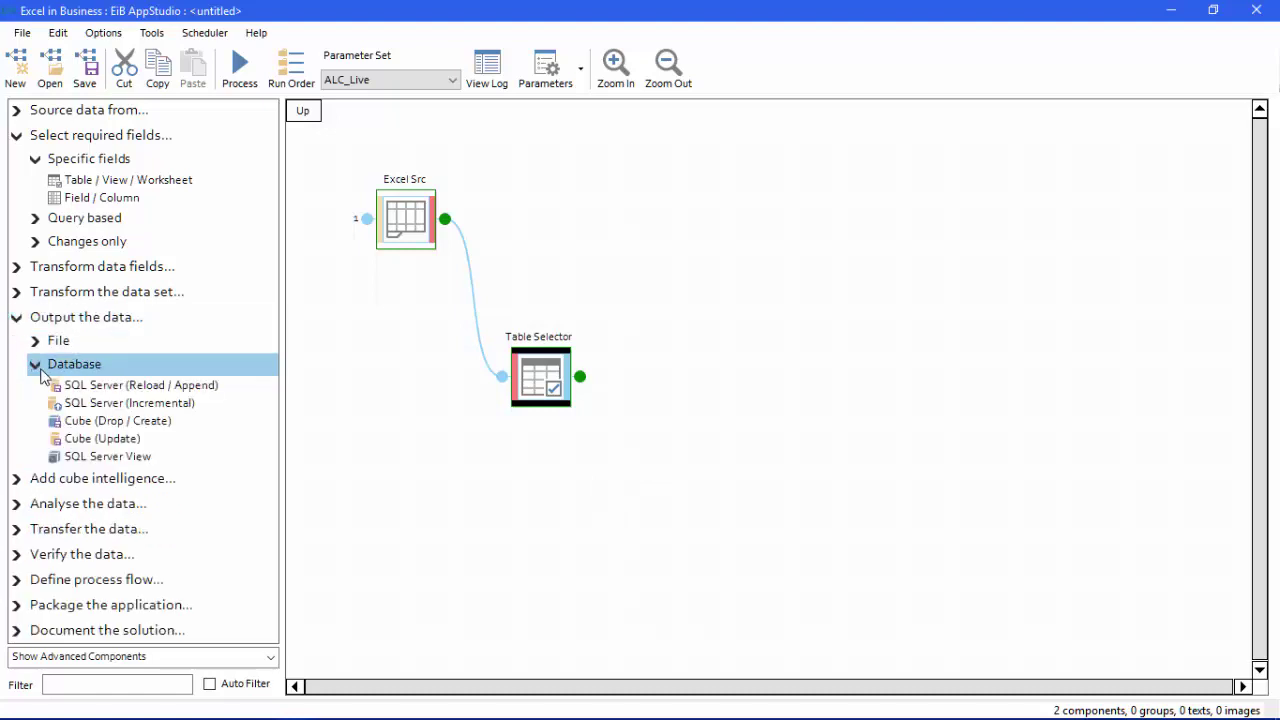
{"action": "left_click", "coordinate": [136, 388]}
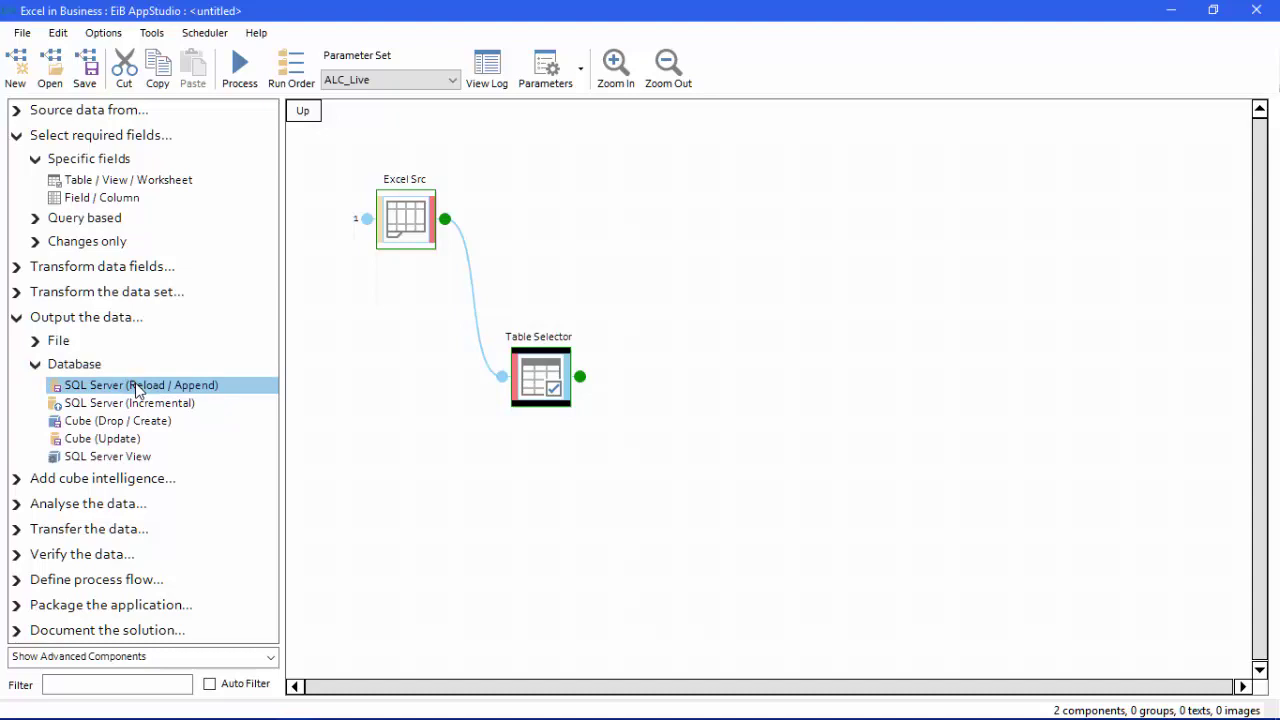
{"action": "double_click", "coordinate": [136, 388]}
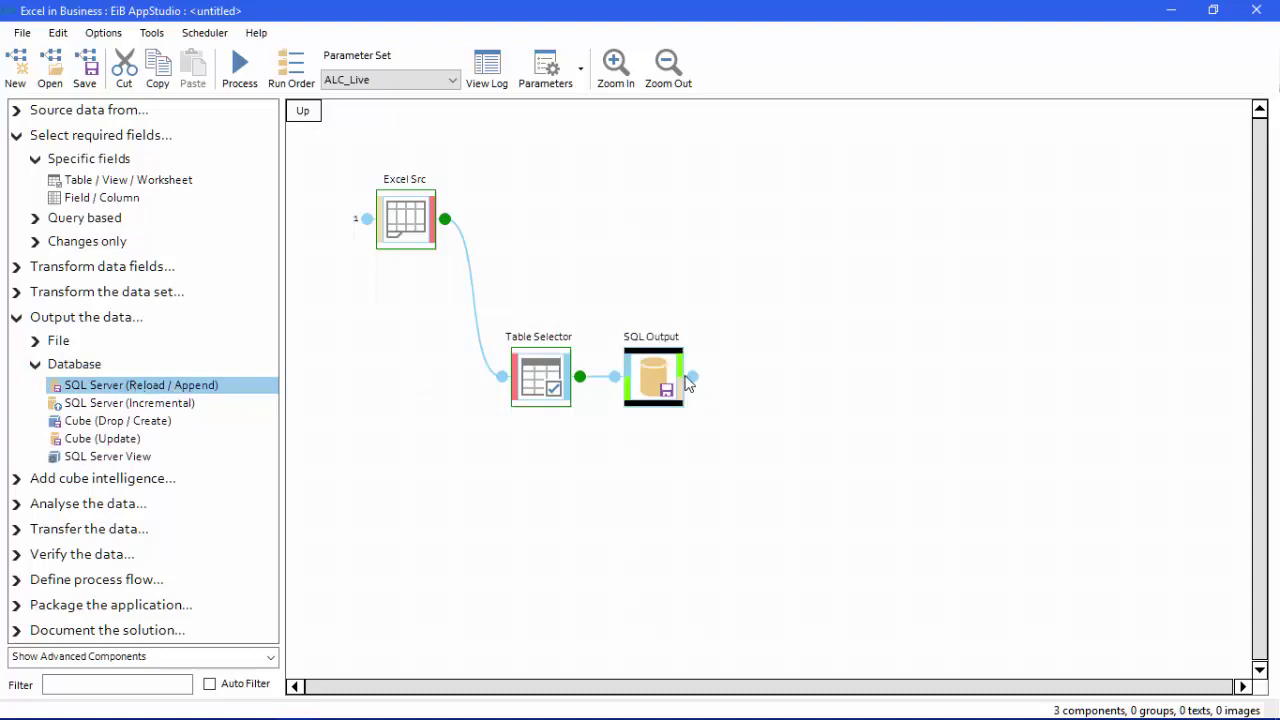
{"action": "left_click_drag", "start_coordinate": [667, 388], "coordinate": [757, 230]}
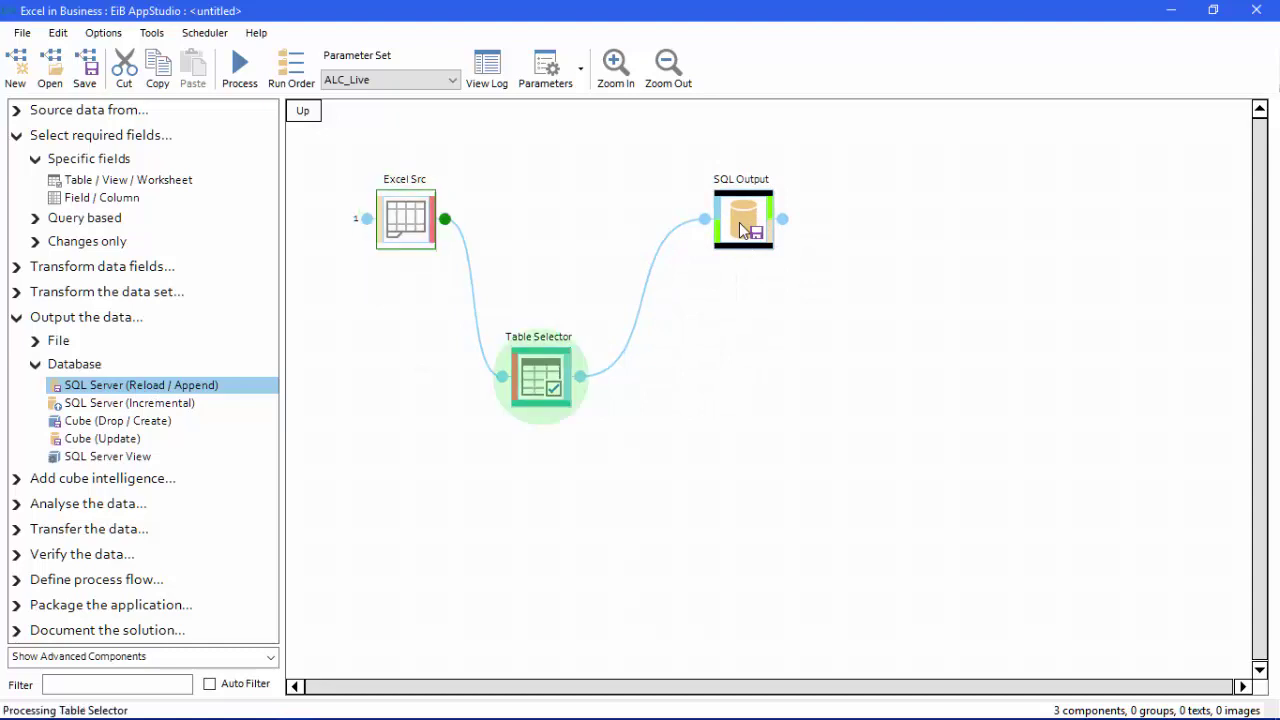
{"action": "double_click", "coordinate": [741, 226]}
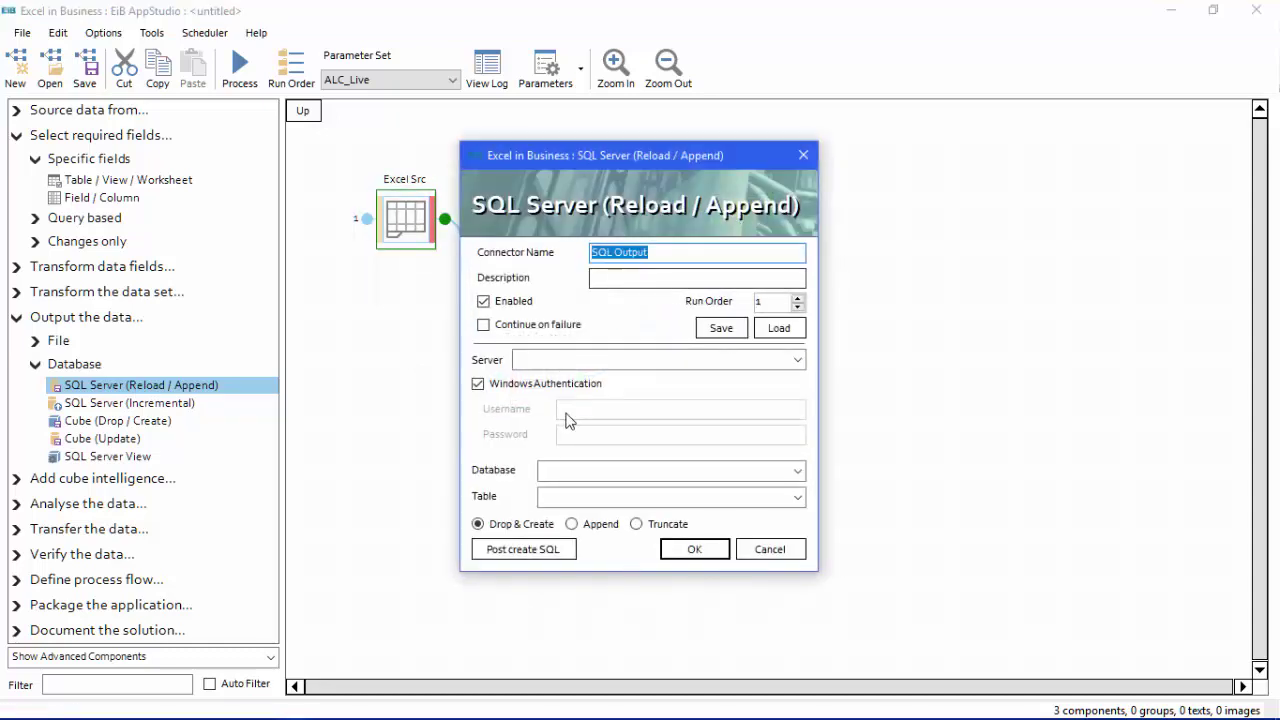
{"action": "left_click", "coordinate": [557, 358]}
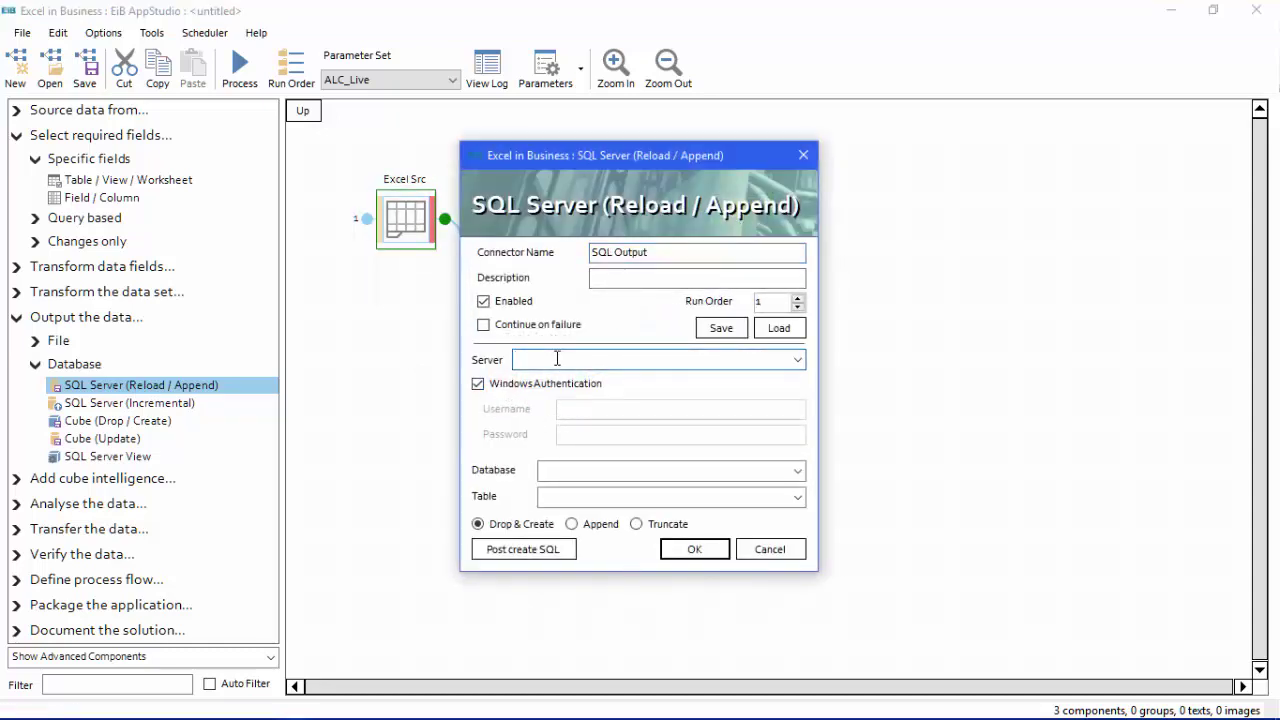
{"action": "type", "text": "EIBANALYTICS"}
{"action": "left_click", "coordinate": [478, 385]}
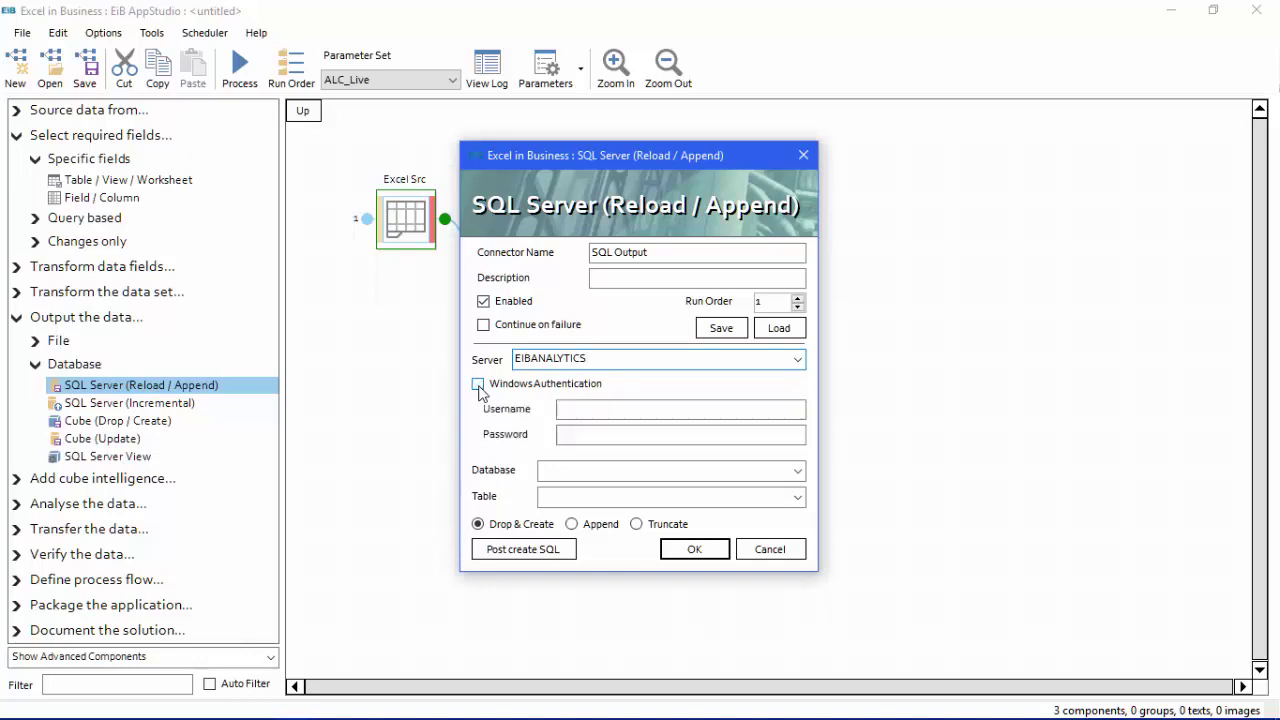
{"action": "left_click", "coordinate": [595, 410]}
{"action": "type", "text": "MMSBI"}
{"action": "key", "text": "Tab"}
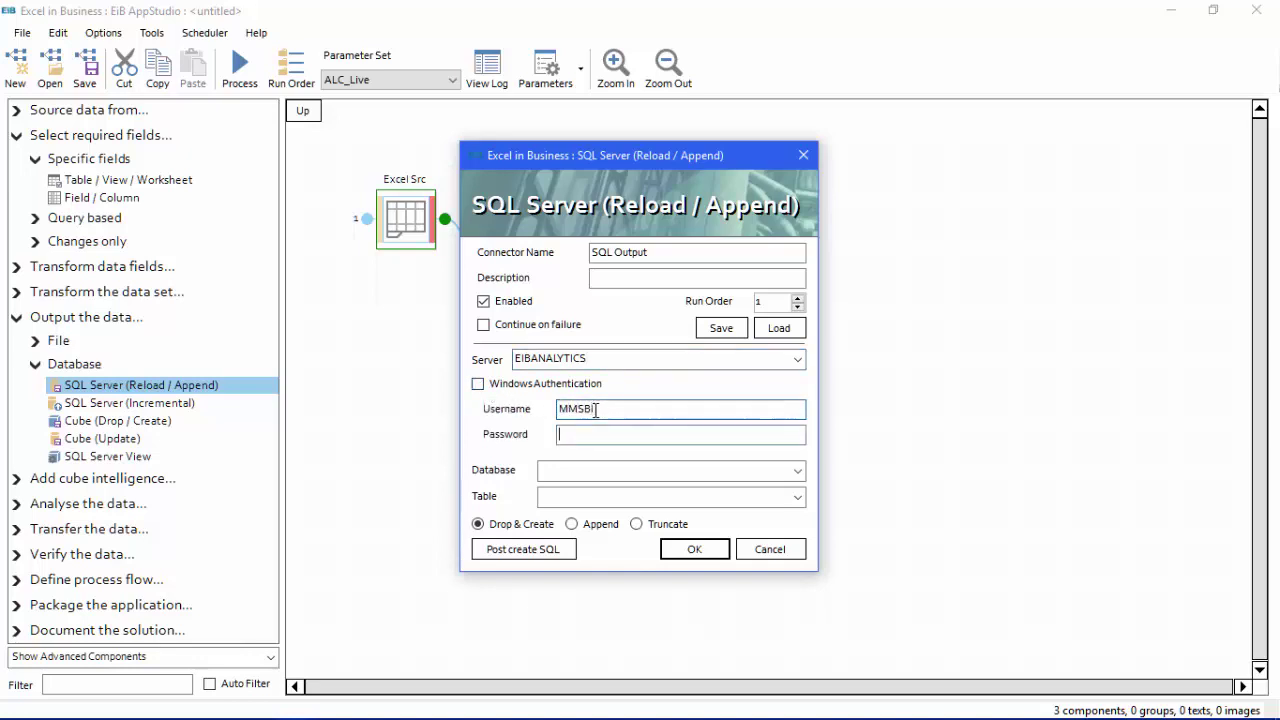
{"action": "type", "text": "*****"}
- Set both the database and the table of the SQL Output to EiB2018 and run the process
{"action": "left_click", "coordinate": [625, 470]}
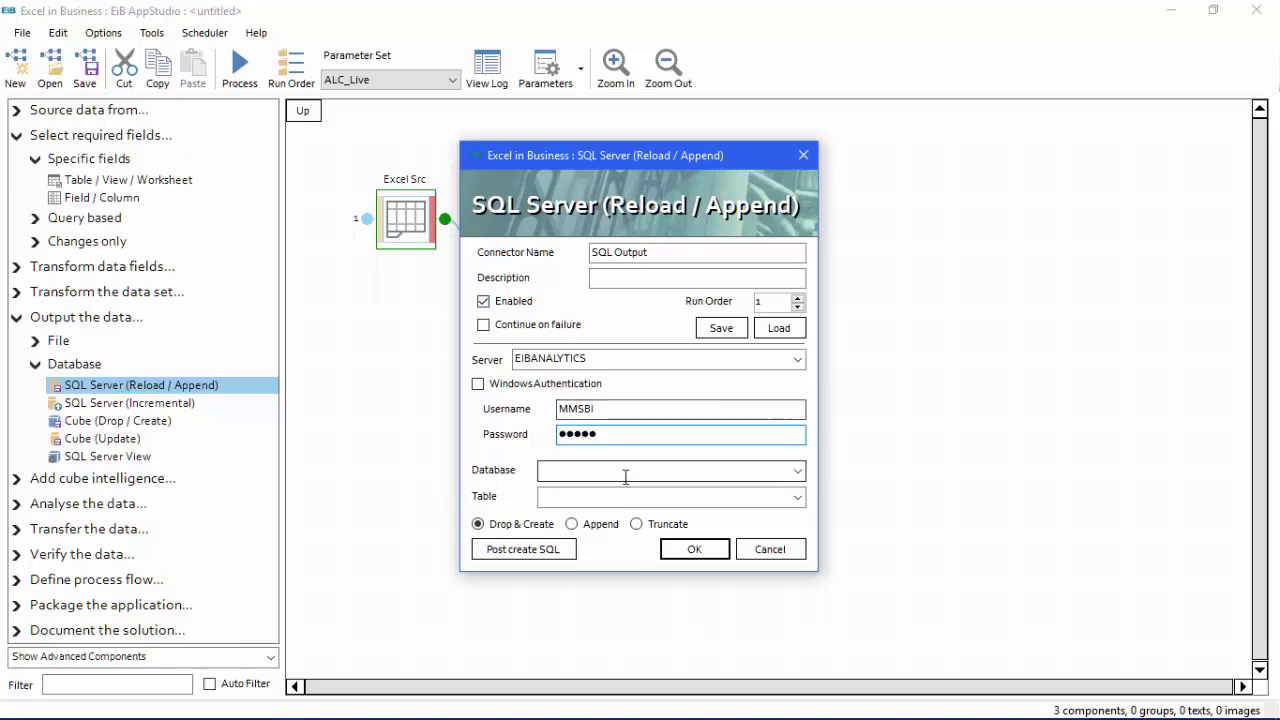
{"action": "type", "text": "EiB2018"}
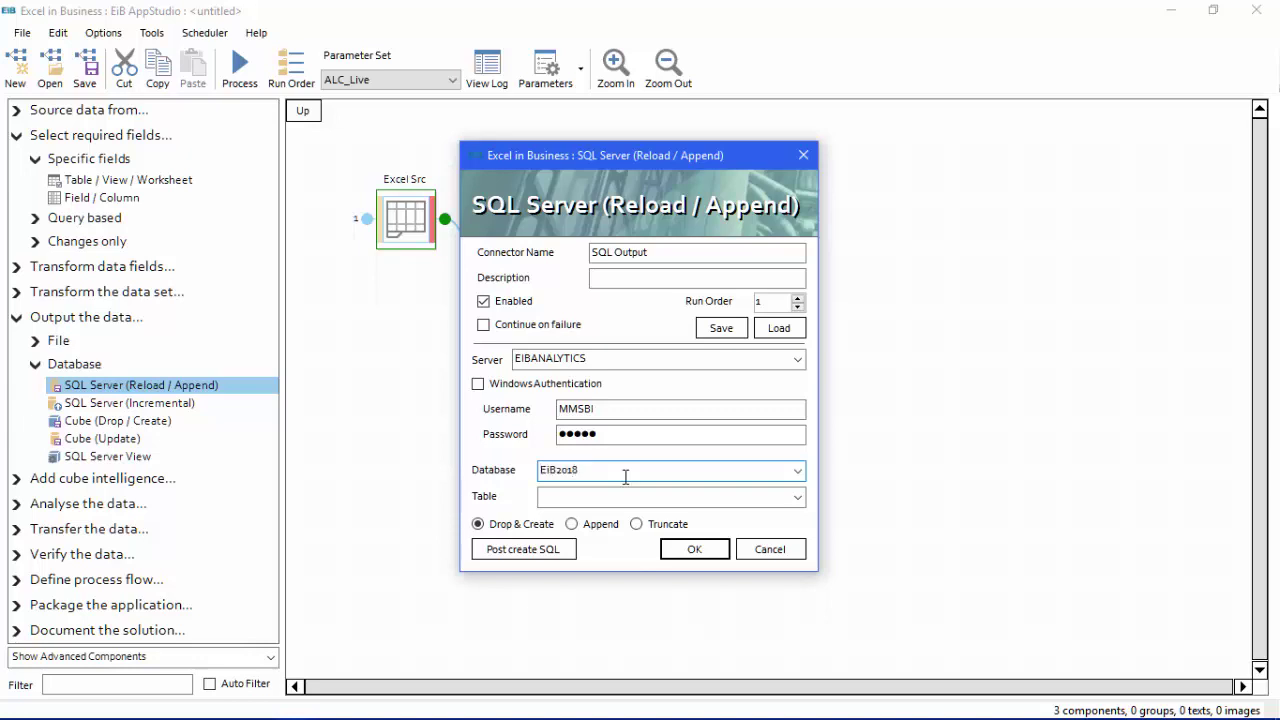
{"action": "key", "text": "Tab"}
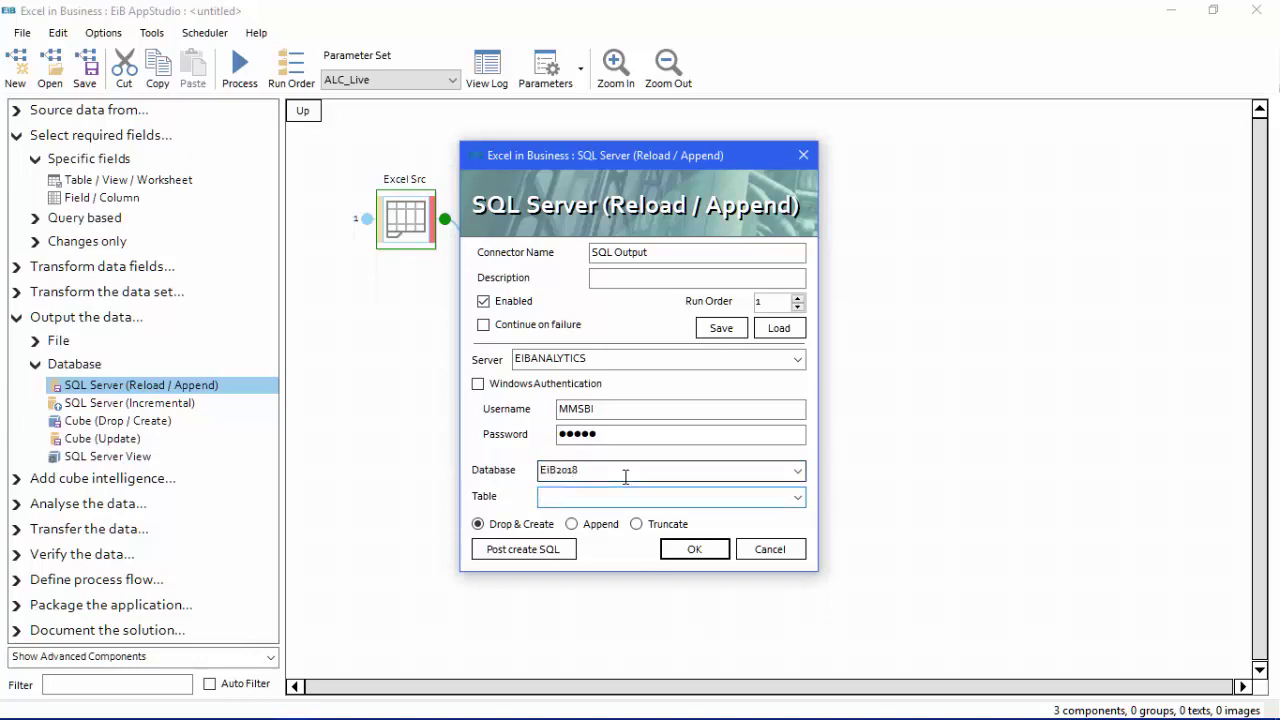
{"action": "type", "text": "EiB2018"}
{"action": "key", "text": "Return"}
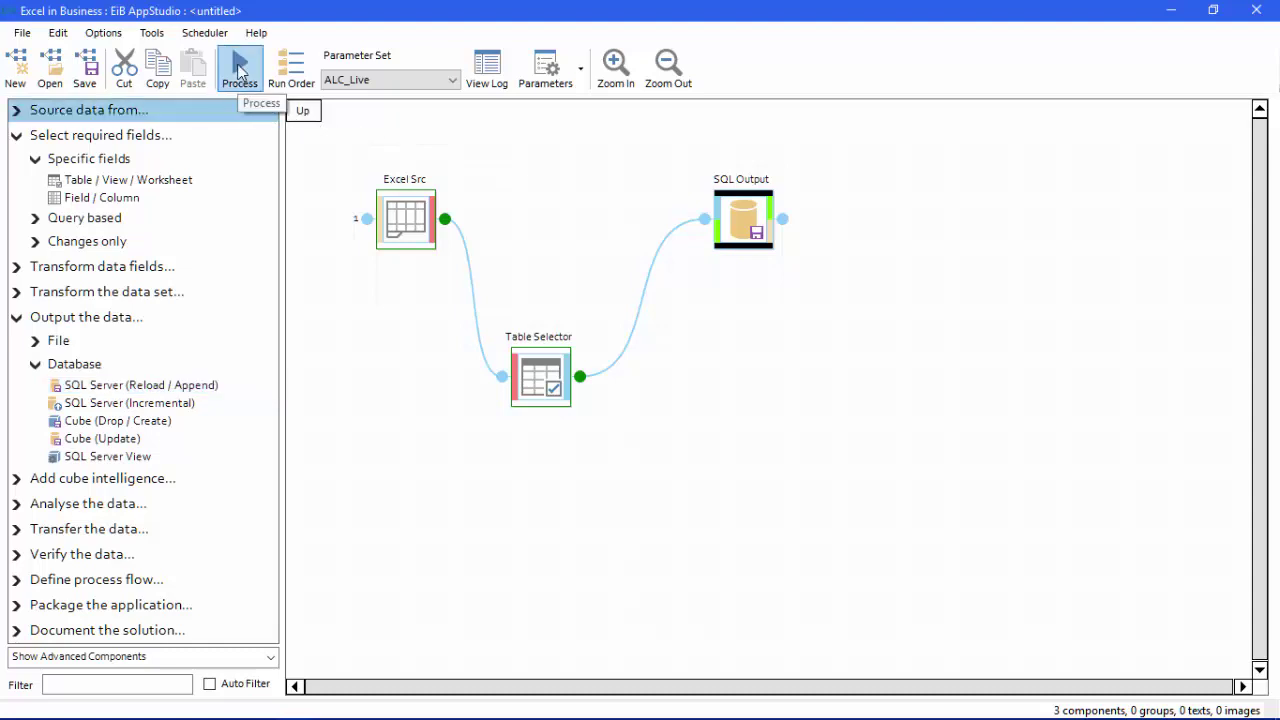
{"action": "left_click", "coordinate": [240, 68]}
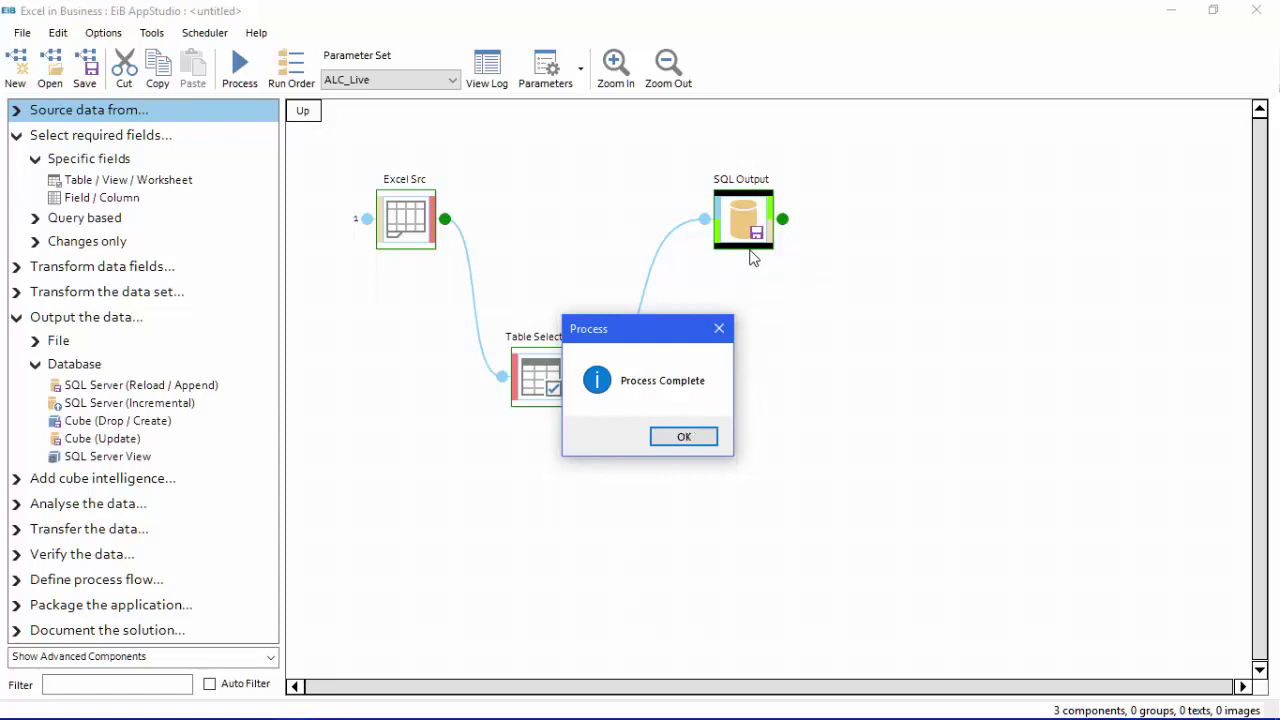
{"action": "left_click", "coordinate": [692, 437]}
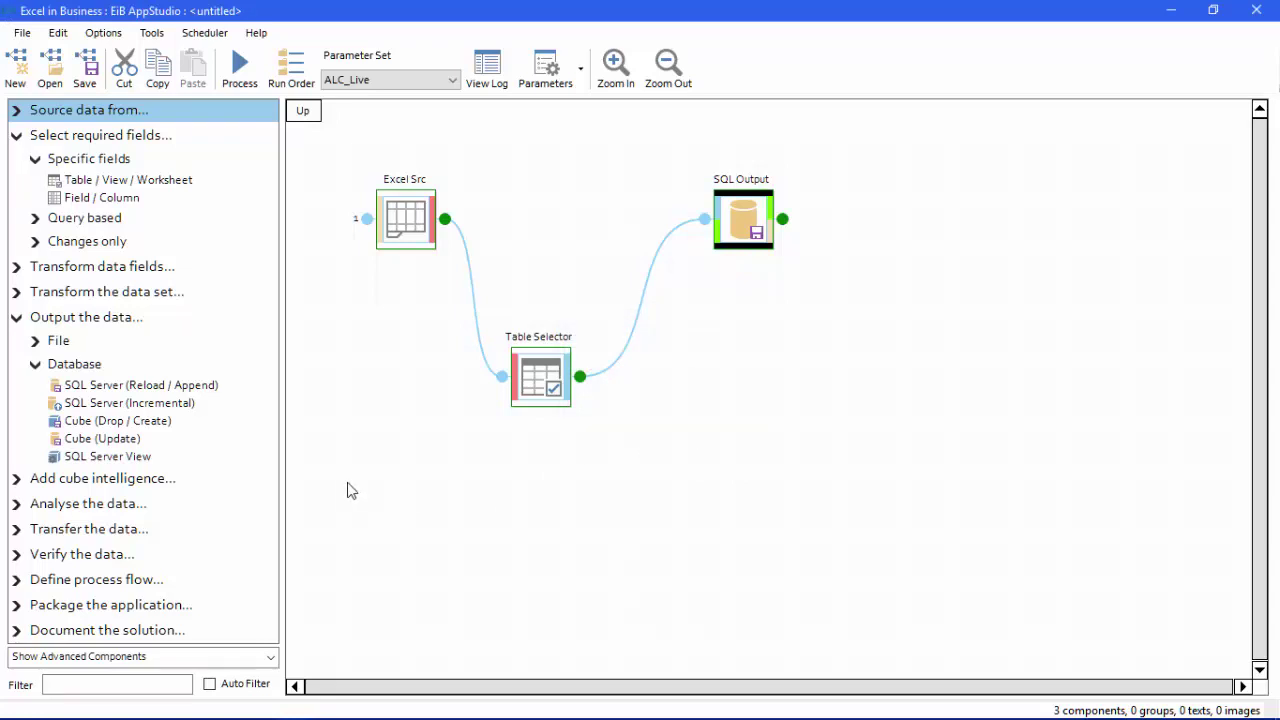
- Add a Cube (Drop / Create) output connected to the SQL Output and place it below and to the right of that output
{"action": "left_click", "coordinate": [140, 425]}
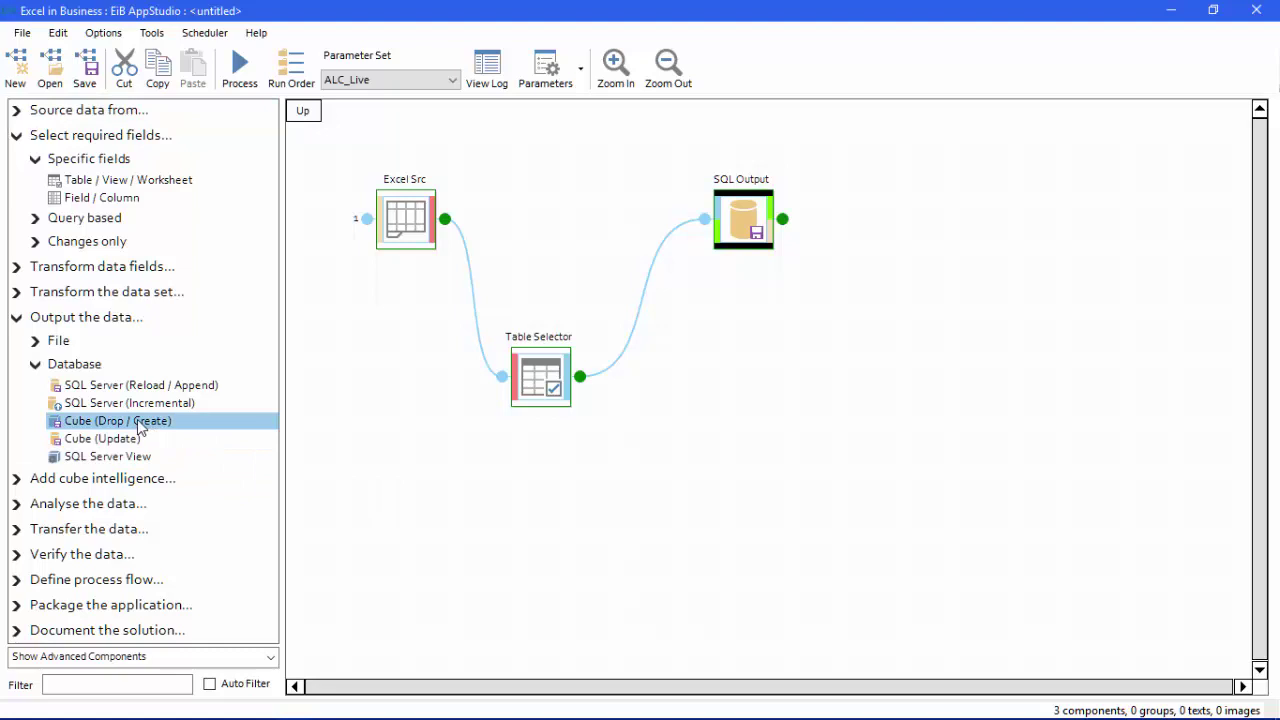
{"action": "double_click", "coordinate": [140, 425]}
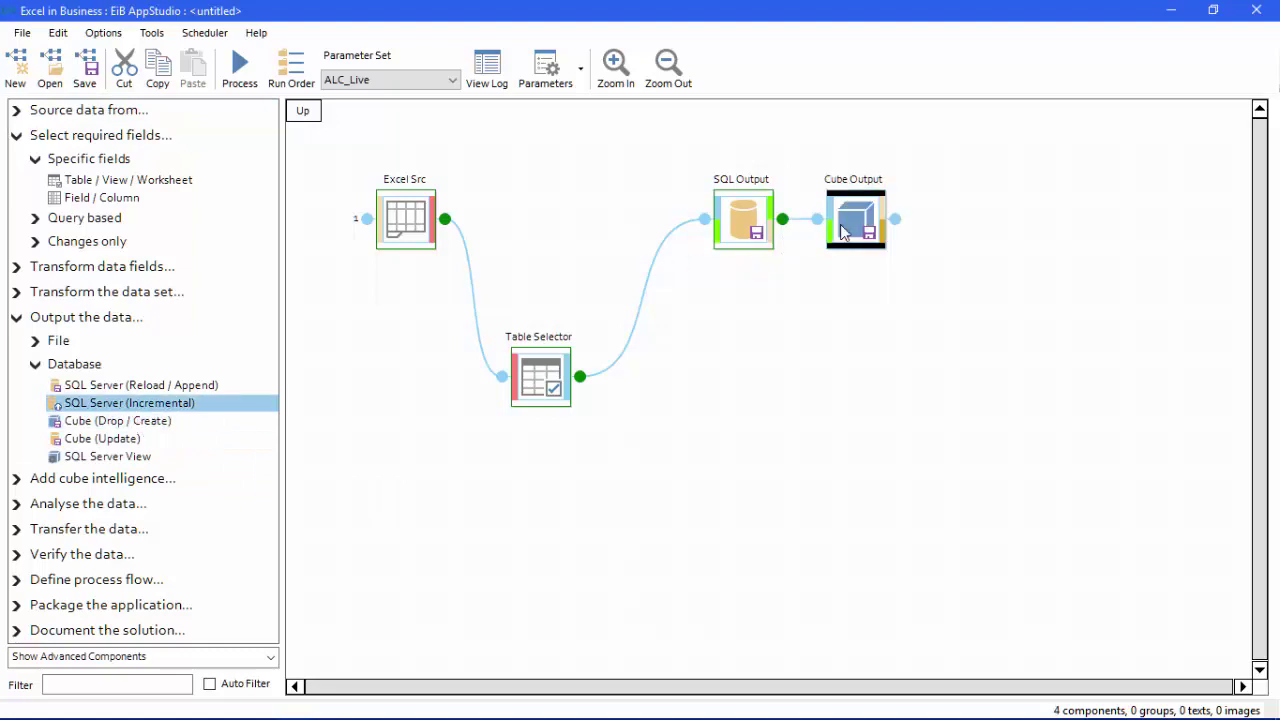
{"action": "left_click_drag", "start_coordinate": [874, 212], "coordinate": [930, 400]}
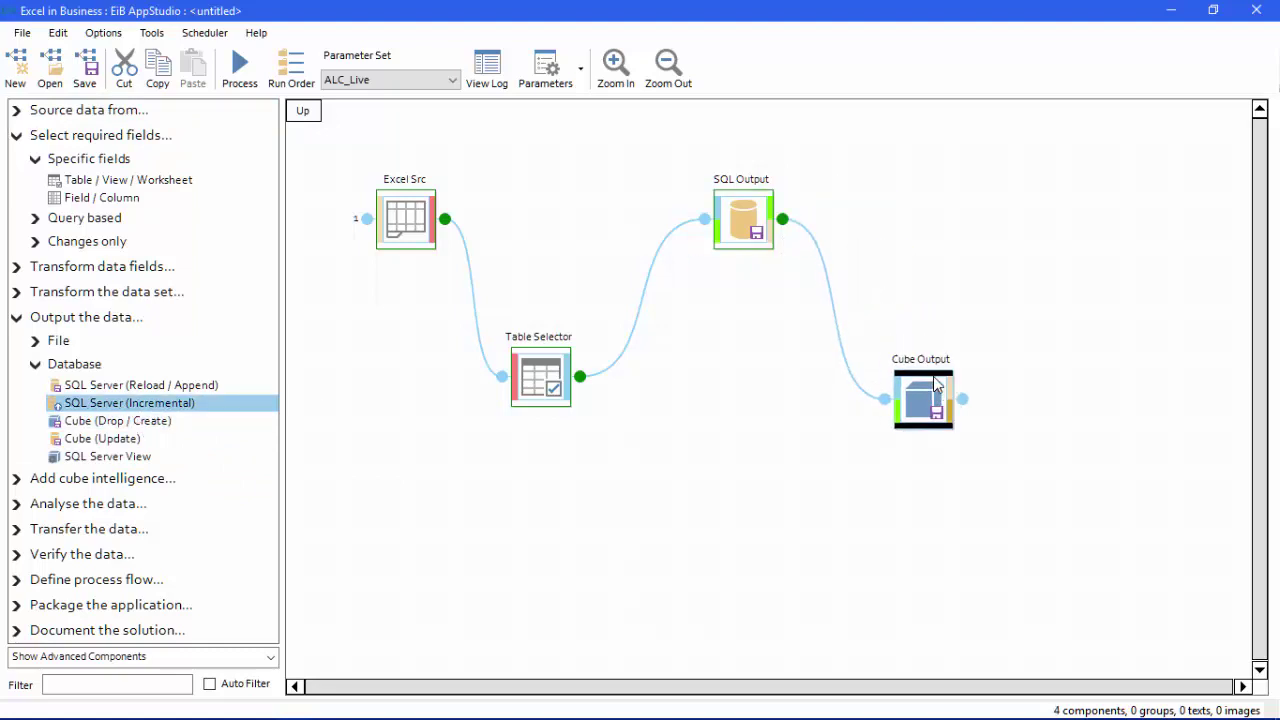
{"action": "double_click", "coordinate": [930, 400]}
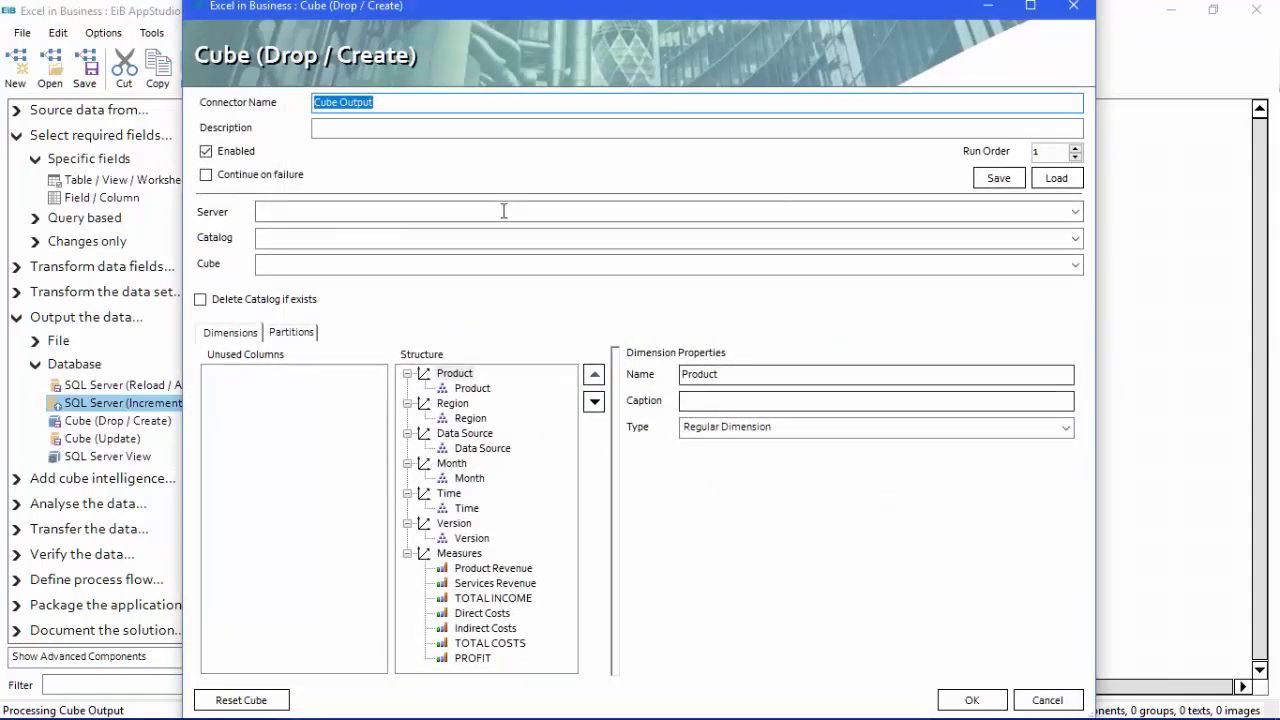
{"action": "left_click", "coordinate": [443, 208]}
{"action": "type", "text": "EIB"}
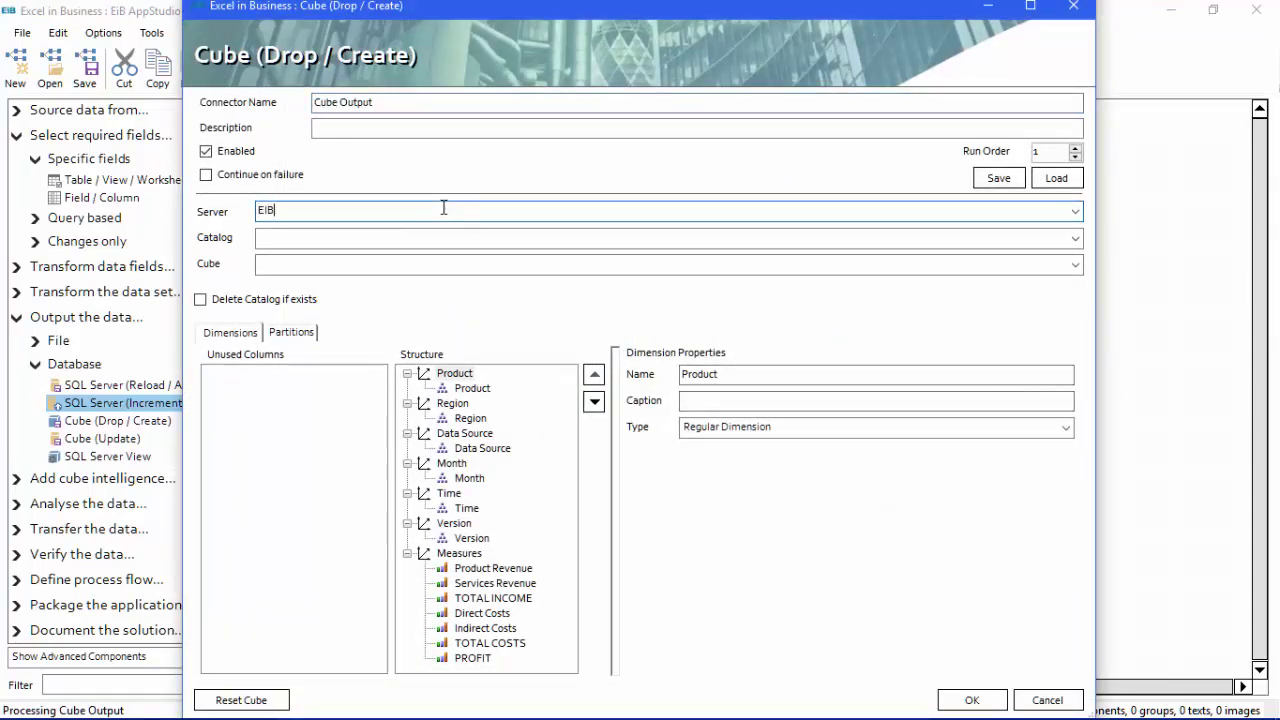
{"action": "type", "text": "ANALYTICS"}
{"action": "left_click", "coordinate": [430, 239]}
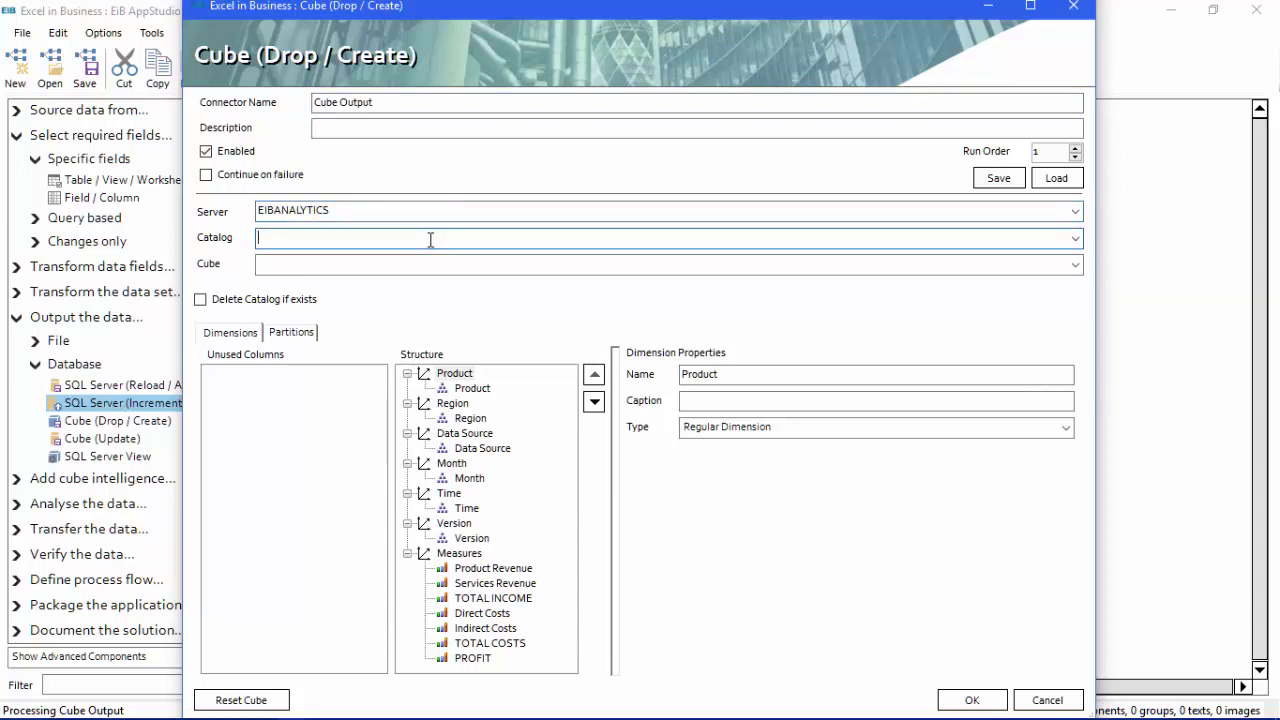
{"action": "type", "text": "EiB2018"}
{"action": "key", "text": "Tab"}
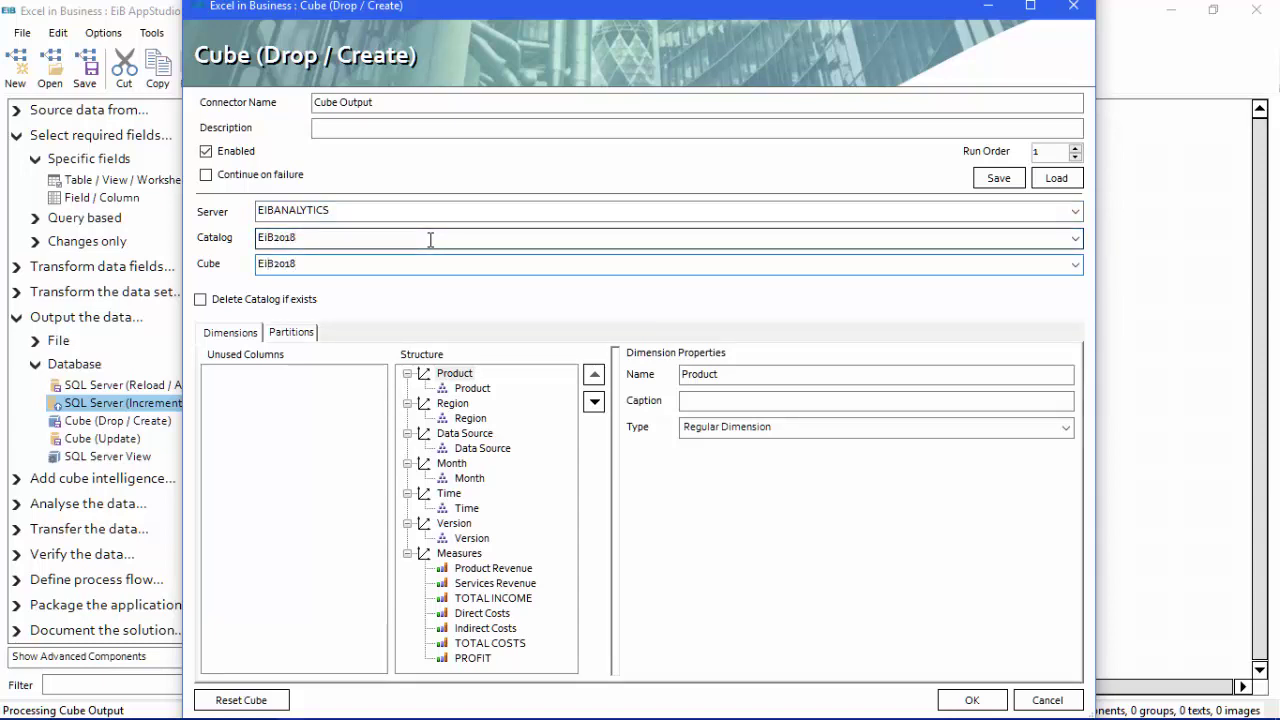
- Enable deletion of the Cube Output's catalog if it exists and run the whole process
{"action": "left_click", "coordinate": [200, 300]}
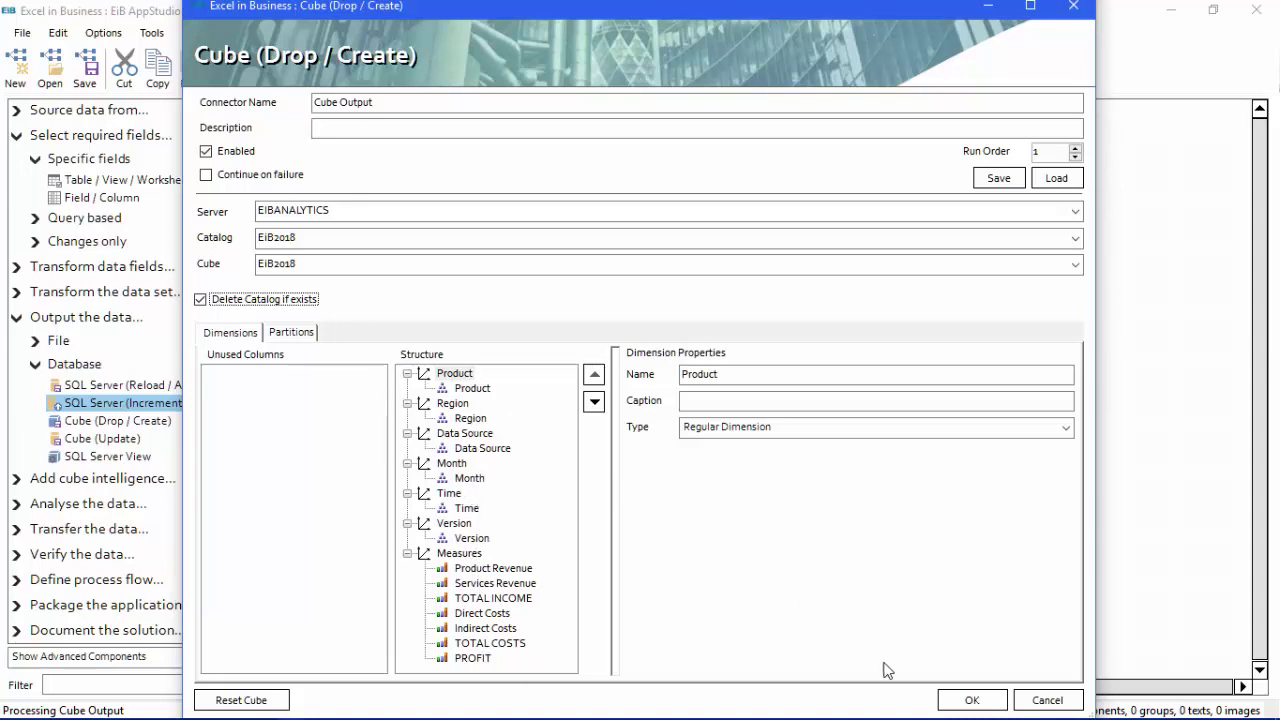
{"action": "left_click", "coordinate": [965, 703]}
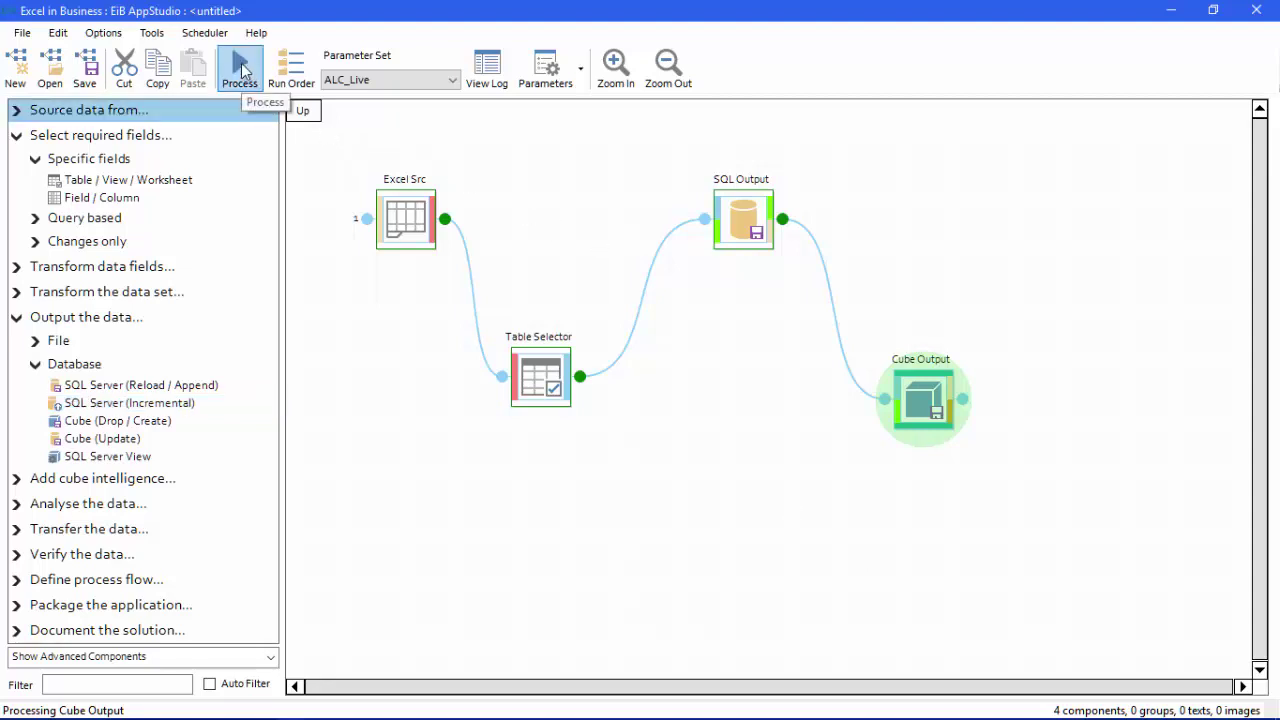
{"action": "left_click", "coordinate": [241, 63]}
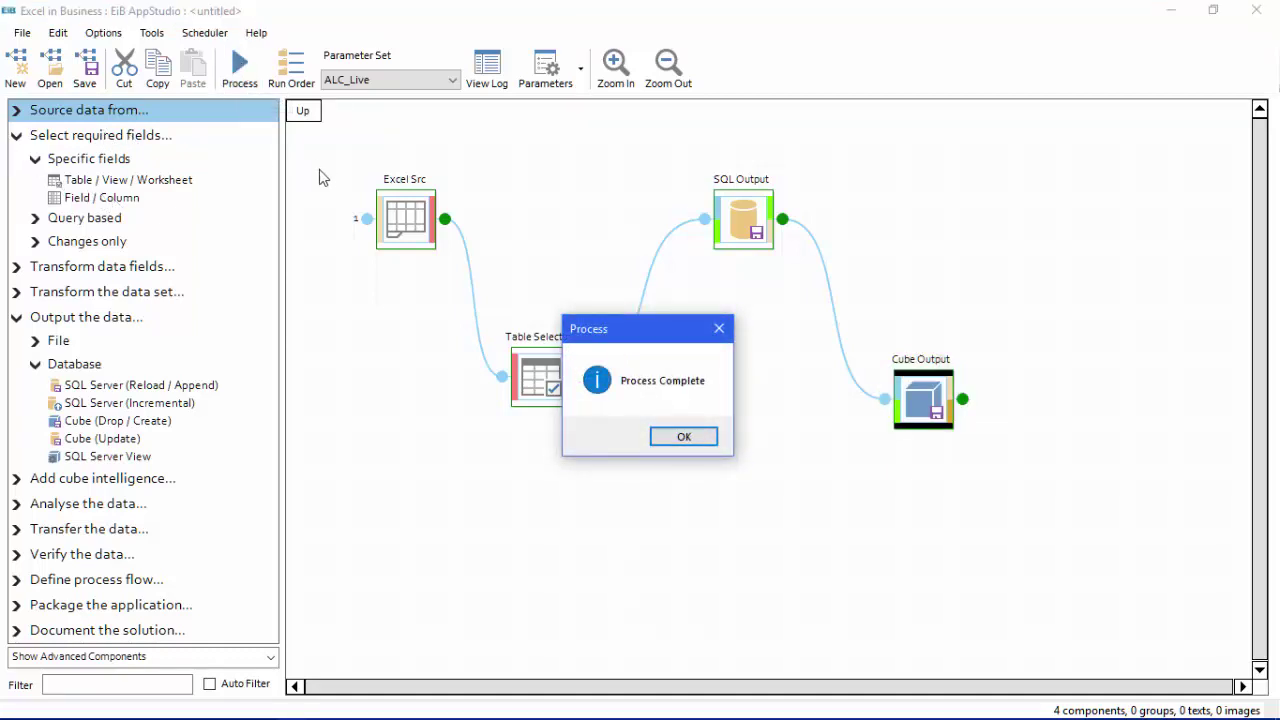
{"action": "left_click", "coordinate": [686, 438]}
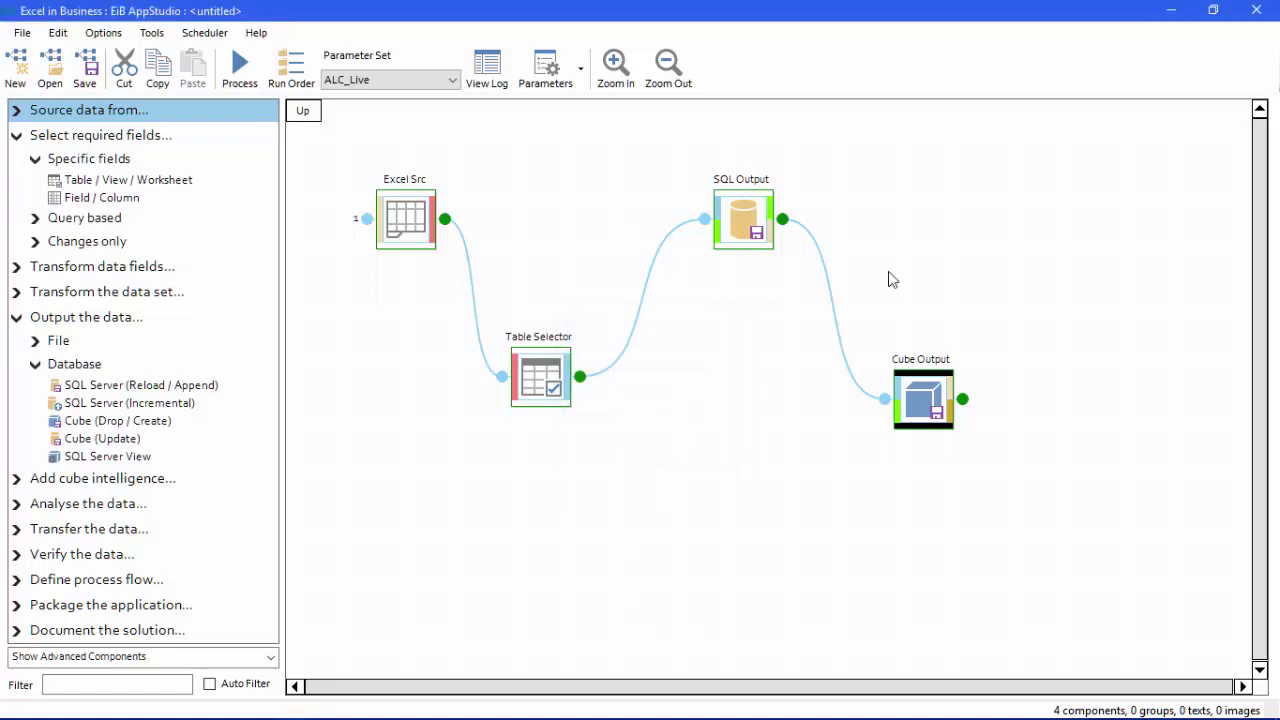
- Switch to Excel and create a new blank workbook
{"action": "left_click", "coordinate": [1177, 14]}
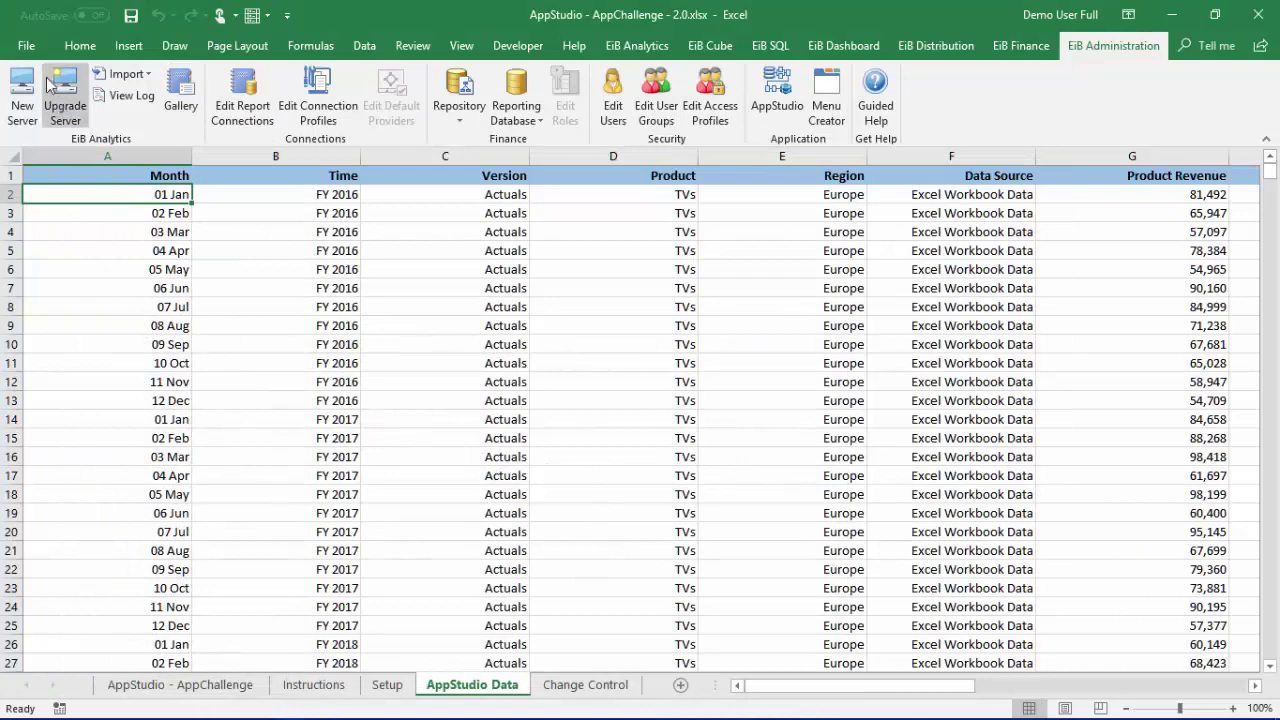
{"action": "left_click", "coordinate": [26, 45]}
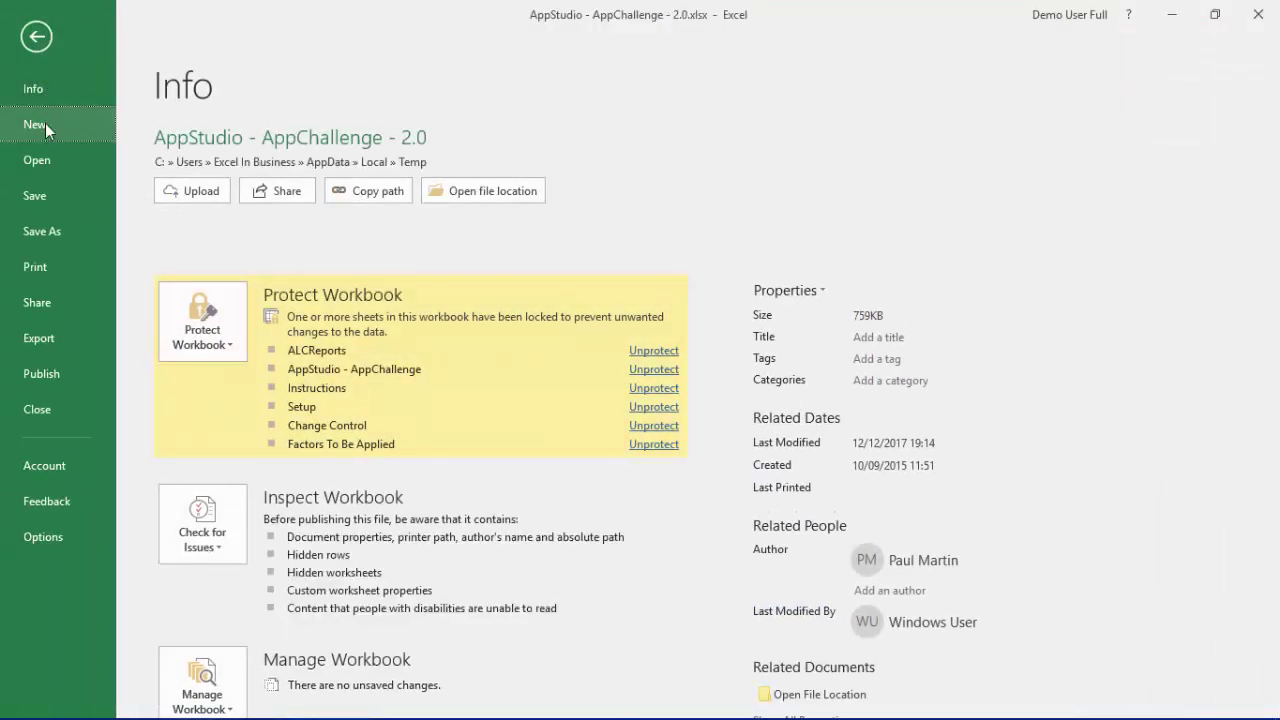
{"action": "left_click", "coordinate": [45, 123]}
{"action": "left_click", "coordinate": [254, 334]}
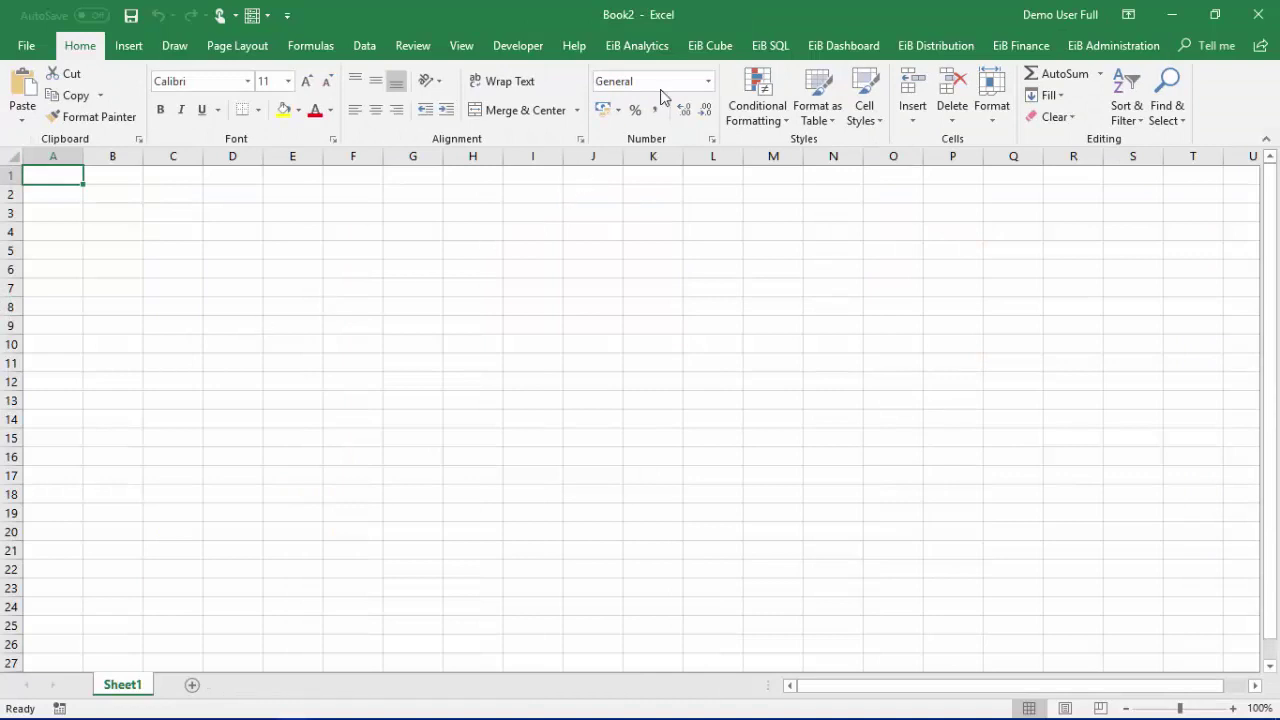
- Start a new cube report from a cube and log in through the global connection EiB_Analytics_Cube
{"action": "left_click", "coordinate": [710, 46]}
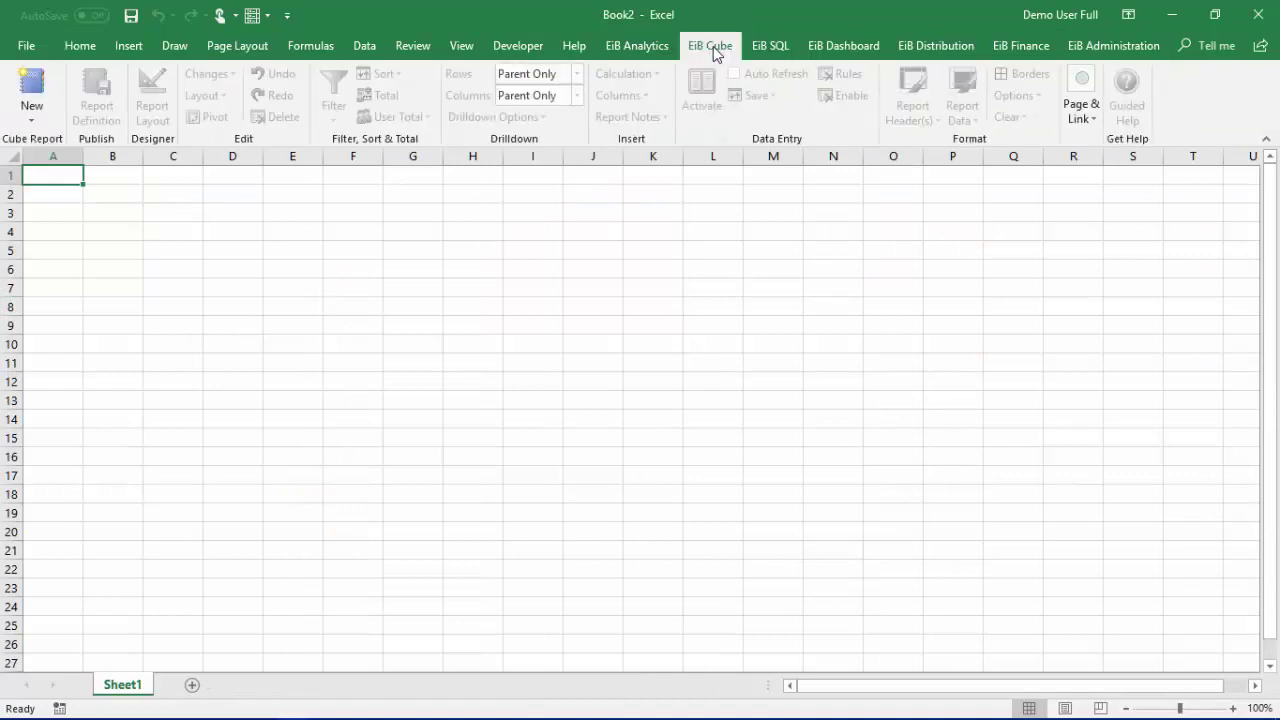
{"action": "left_click", "coordinate": [34, 121]}
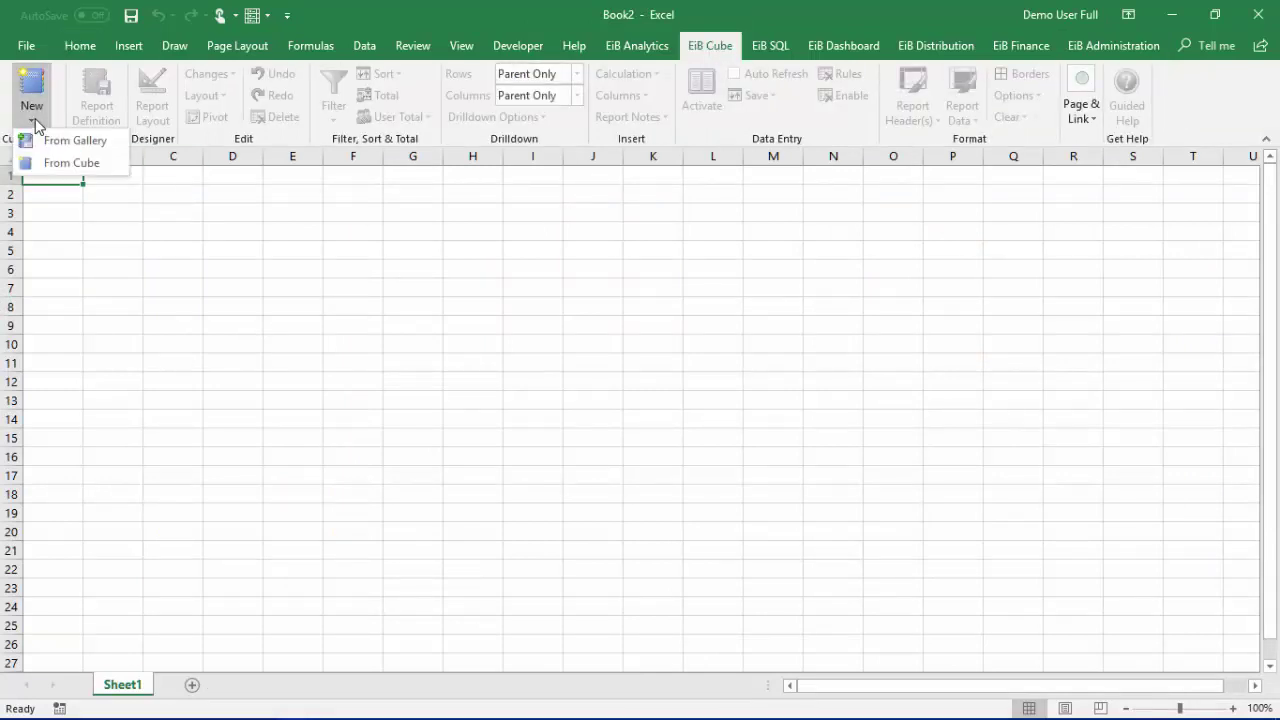
{"action": "left_click", "coordinate": [60, 162]}
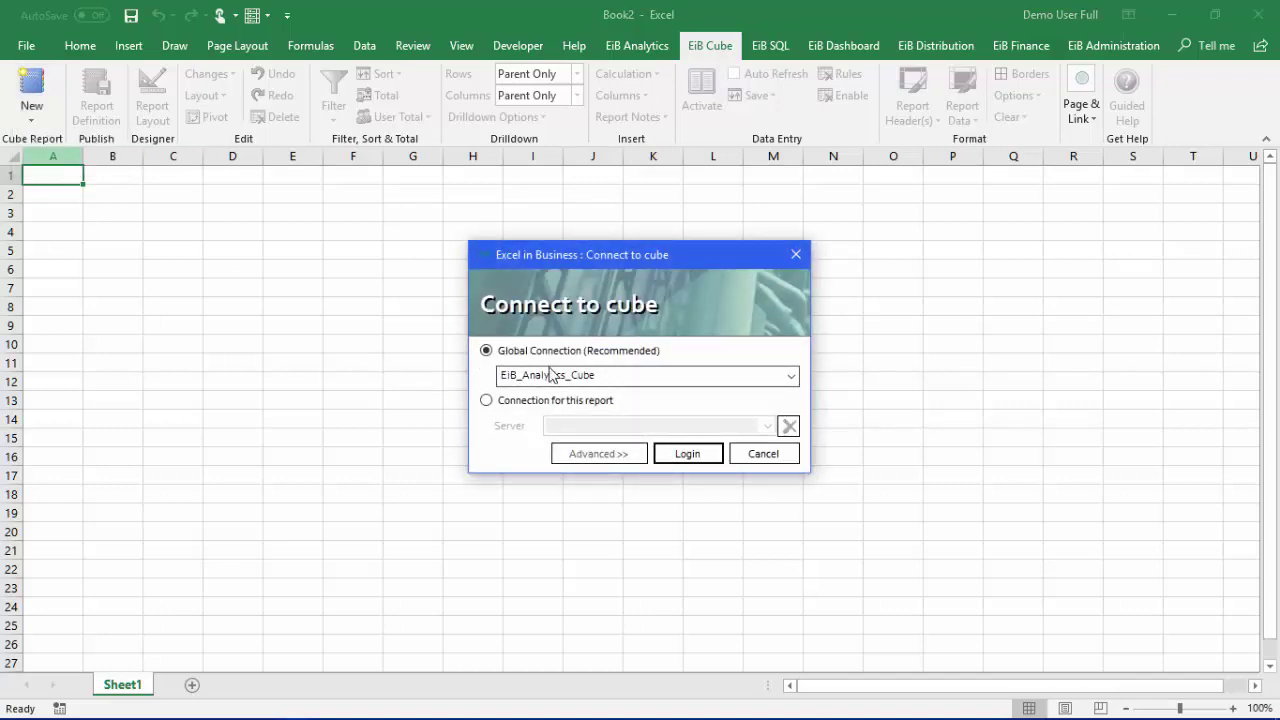
{"action": "left_click", "coordinate": [686, 455]}
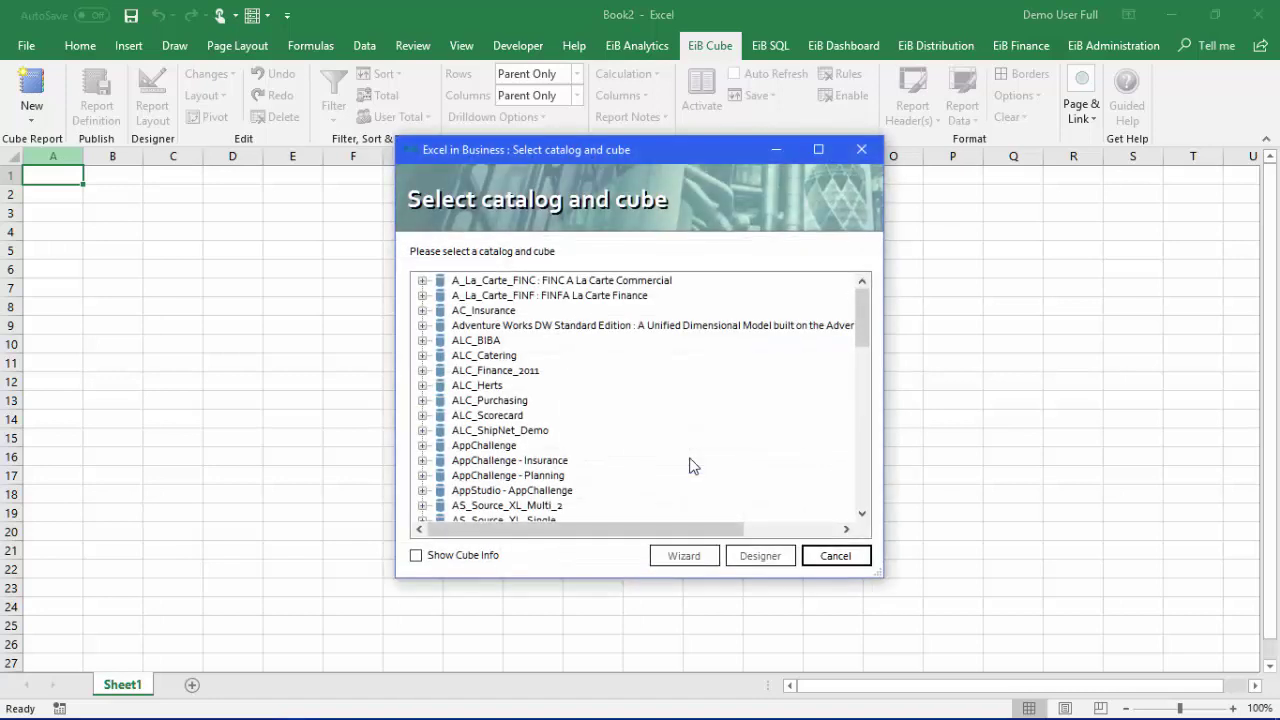
- Select the EiB2018 cube in the EiB2018 catalog and show its cube information
{"action": "left_click_drag", "start_coordinate": [863, 337], "coordinate": [866, 397]}
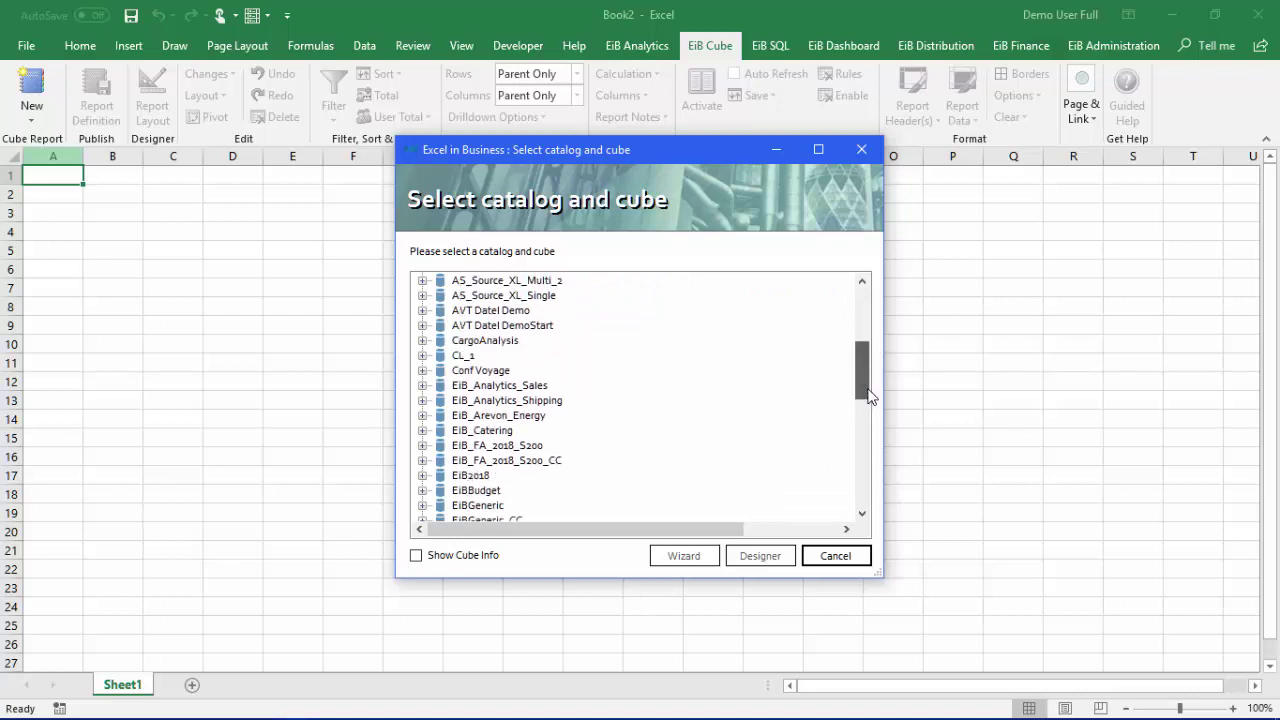
{"action": "left_click", "coordinate": [422, 476]}
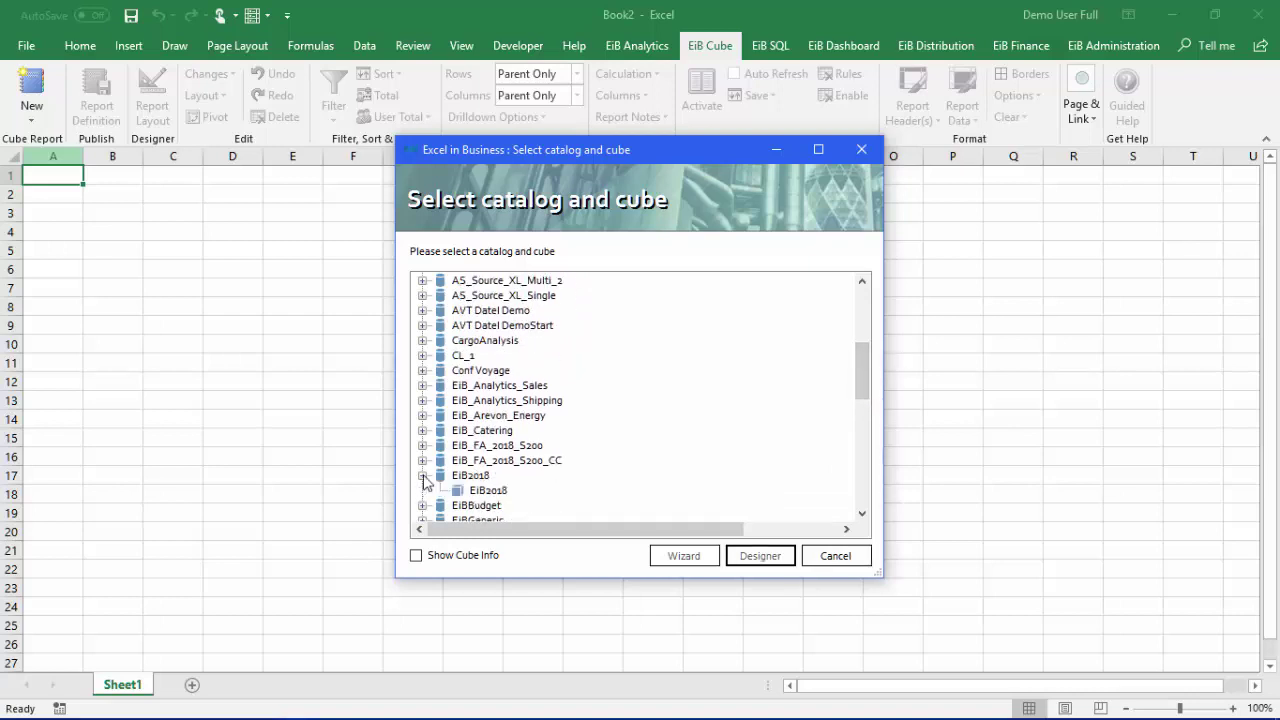
{"action": "left_click", "coordinate": [488, 491]}
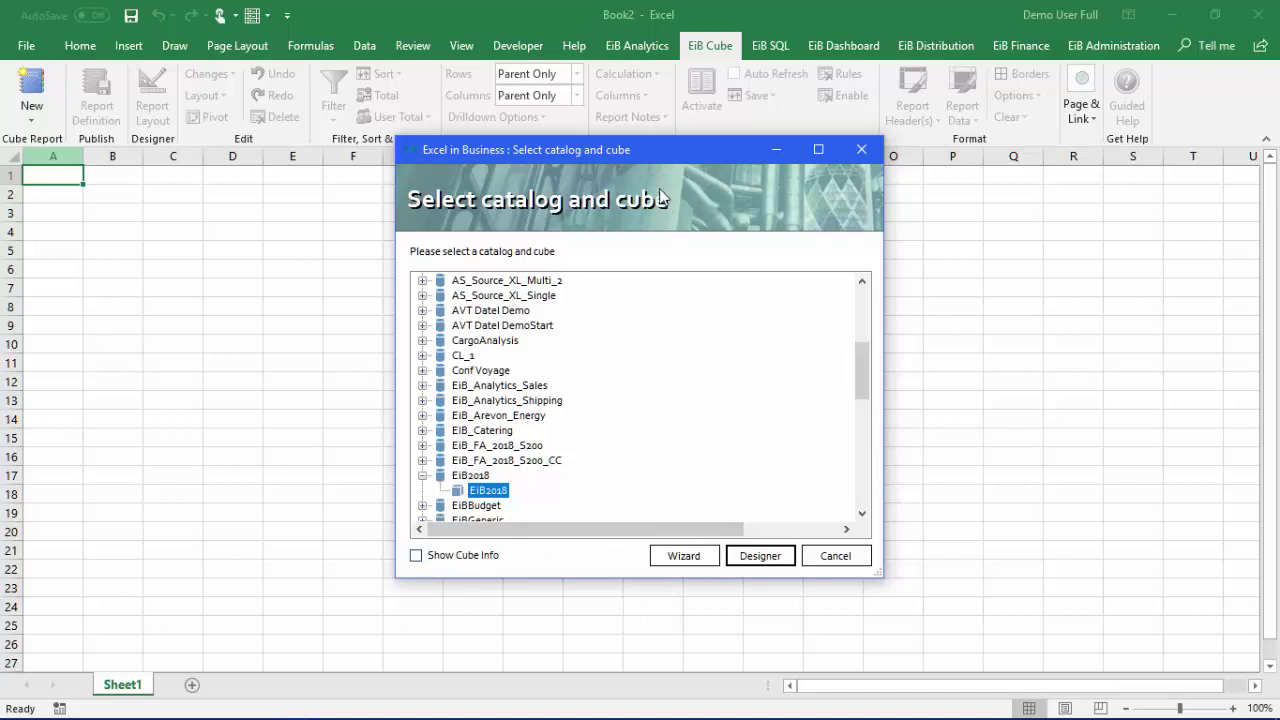
{"action": "left_click_drag", "start_coordinate": [618, 151], "coordinate": [496, 154]}
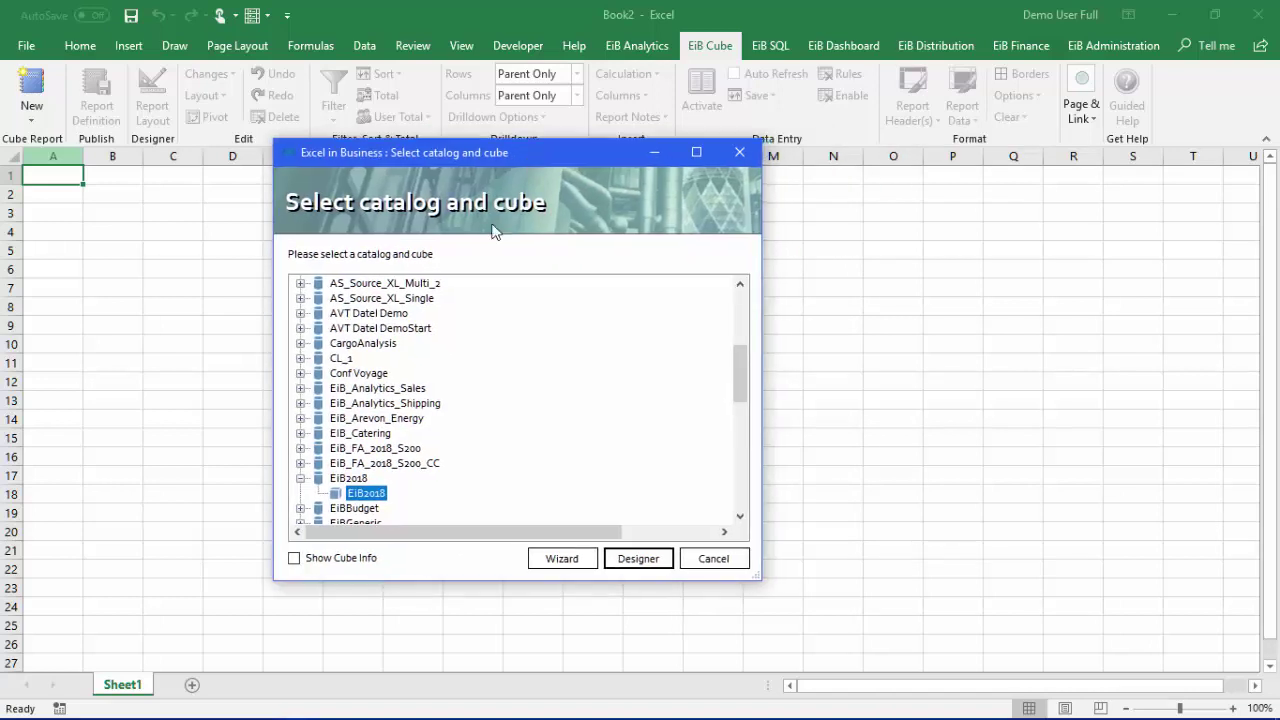
{"action": "left_click", "coordinate": [296, 560]}
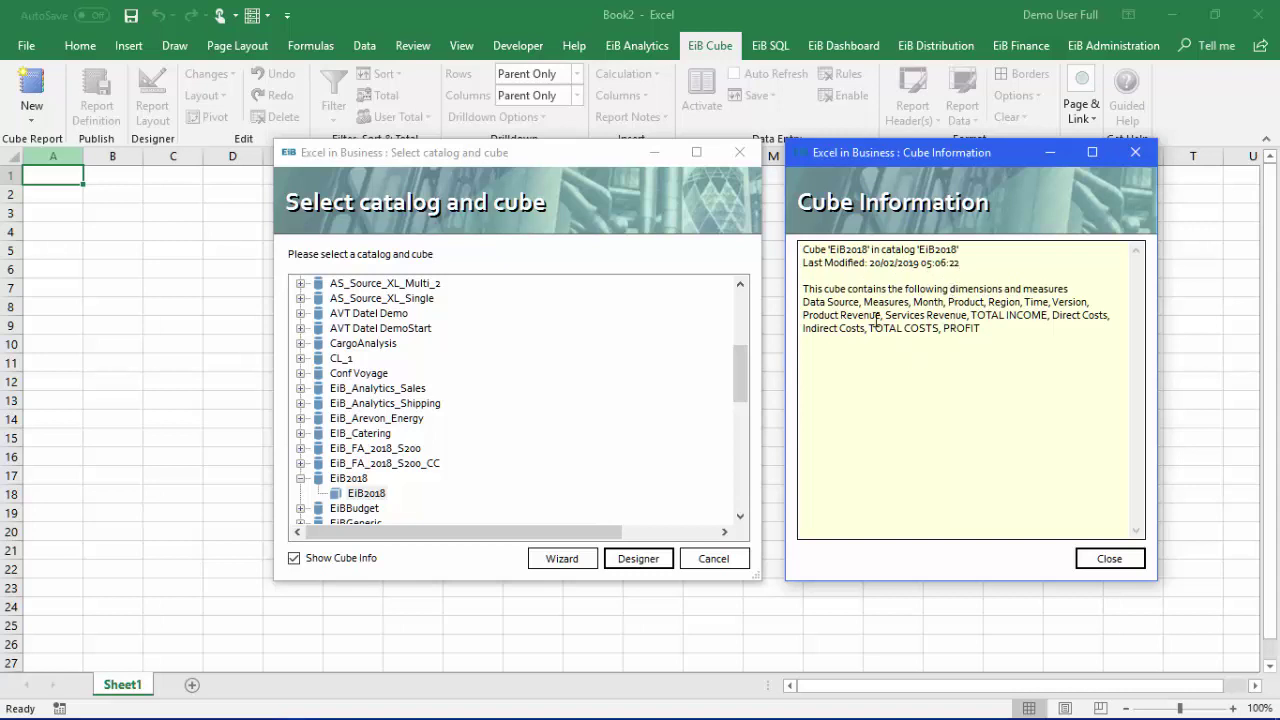
- Open the cube in the report designer and replace Data Source with Region on the rows
{"action": "left_click", "coordinate": [654, 558]}
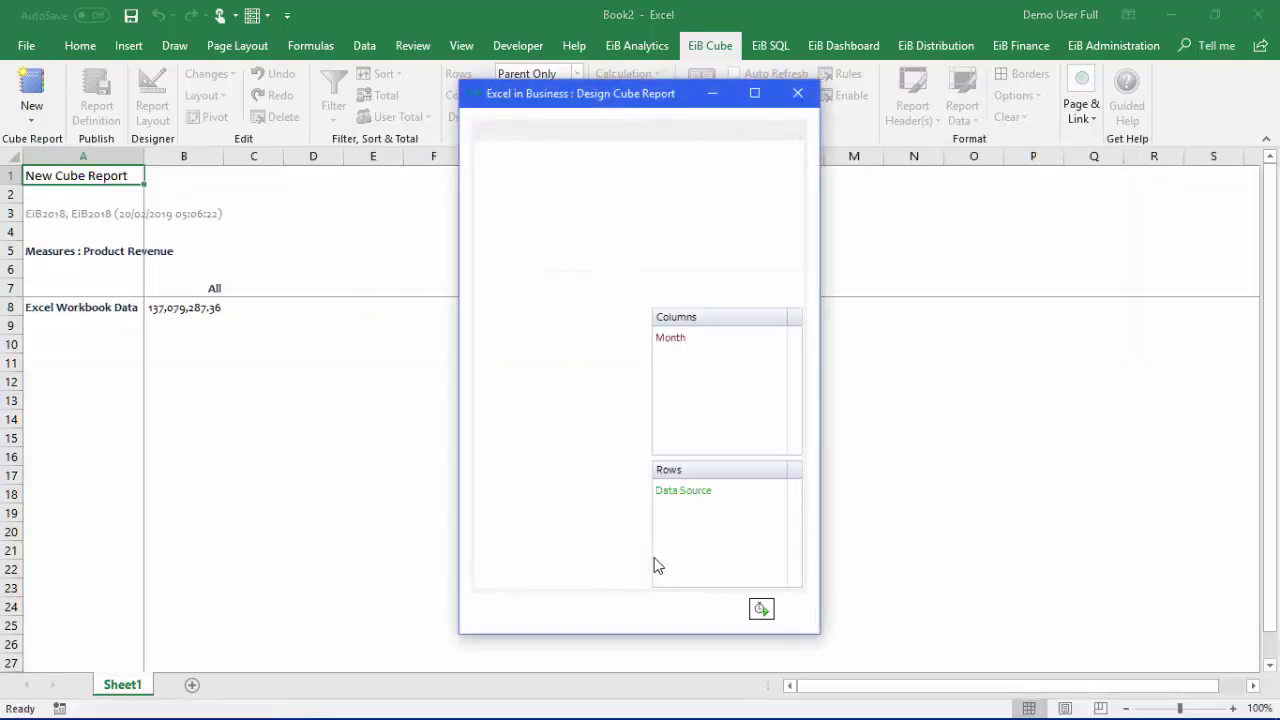
{"action": "left_click_drag", "start_coordinate": [651, 103], "coordinate": [1043, 98]}
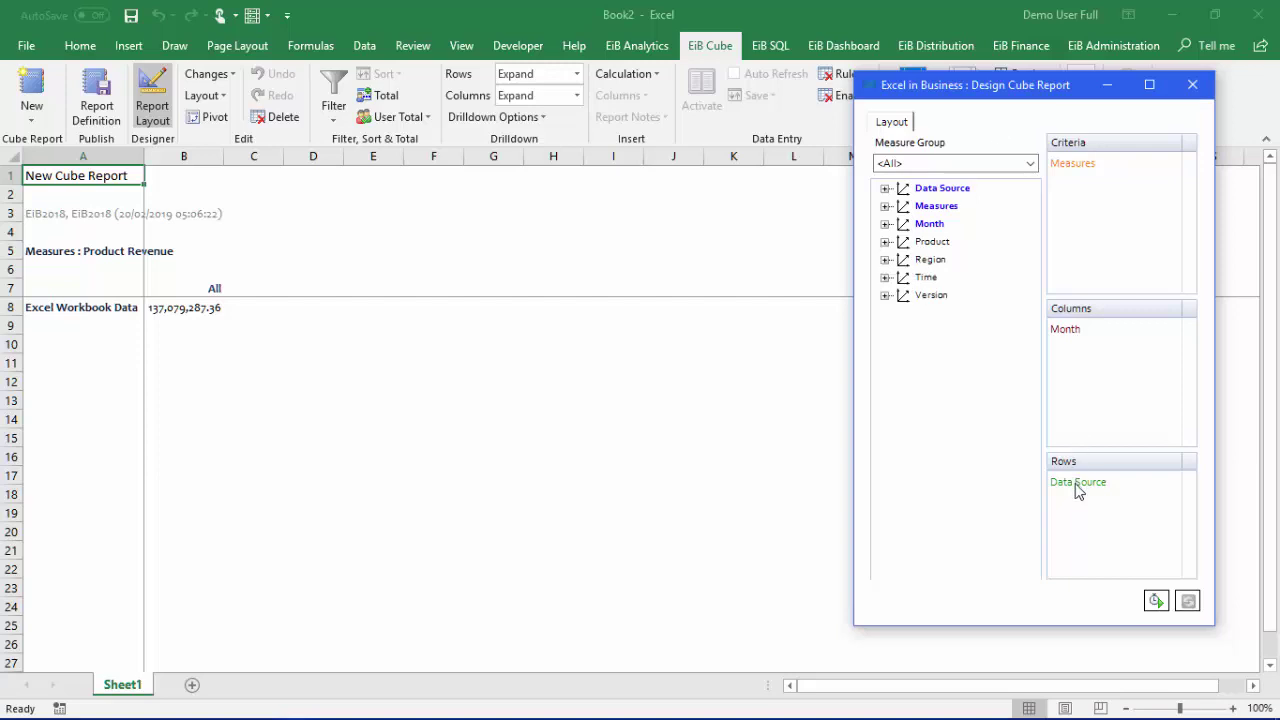
{"action": "left_click_drag", "start_coordinate": [1078, 484], "coordinate": [954, 414]}
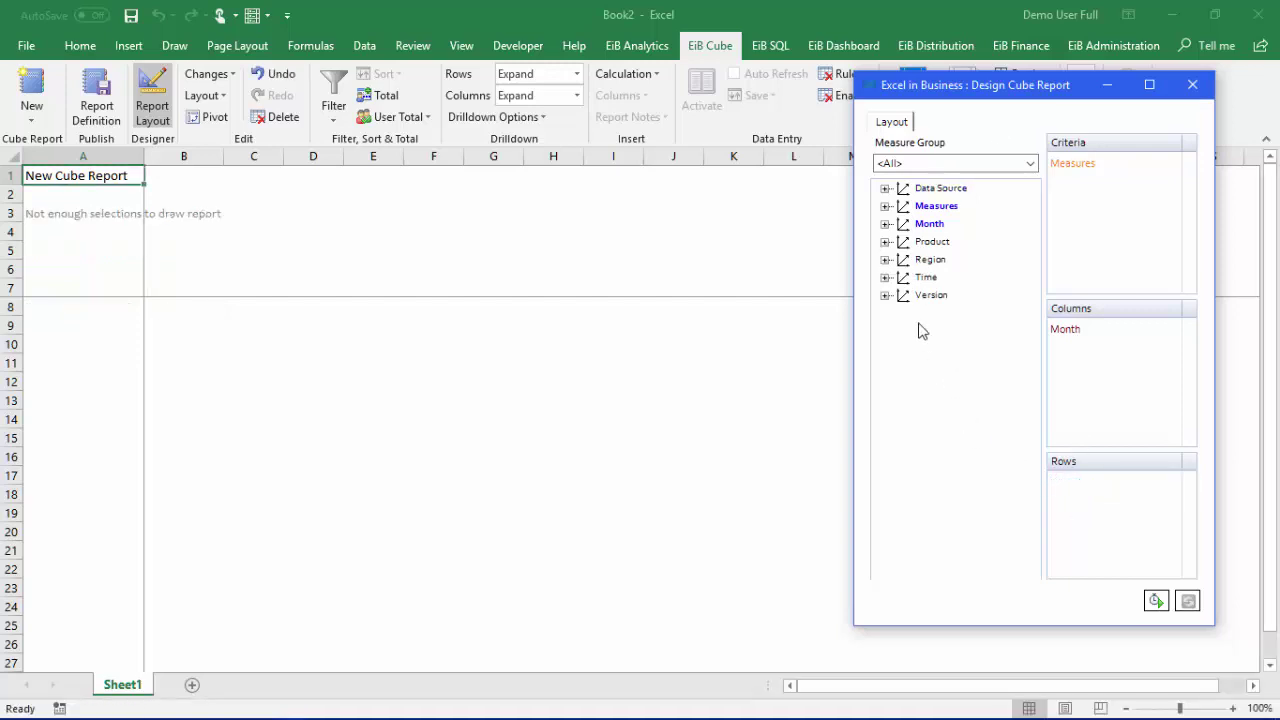
{"action": "left_click", "coordinate": [884, 259]}
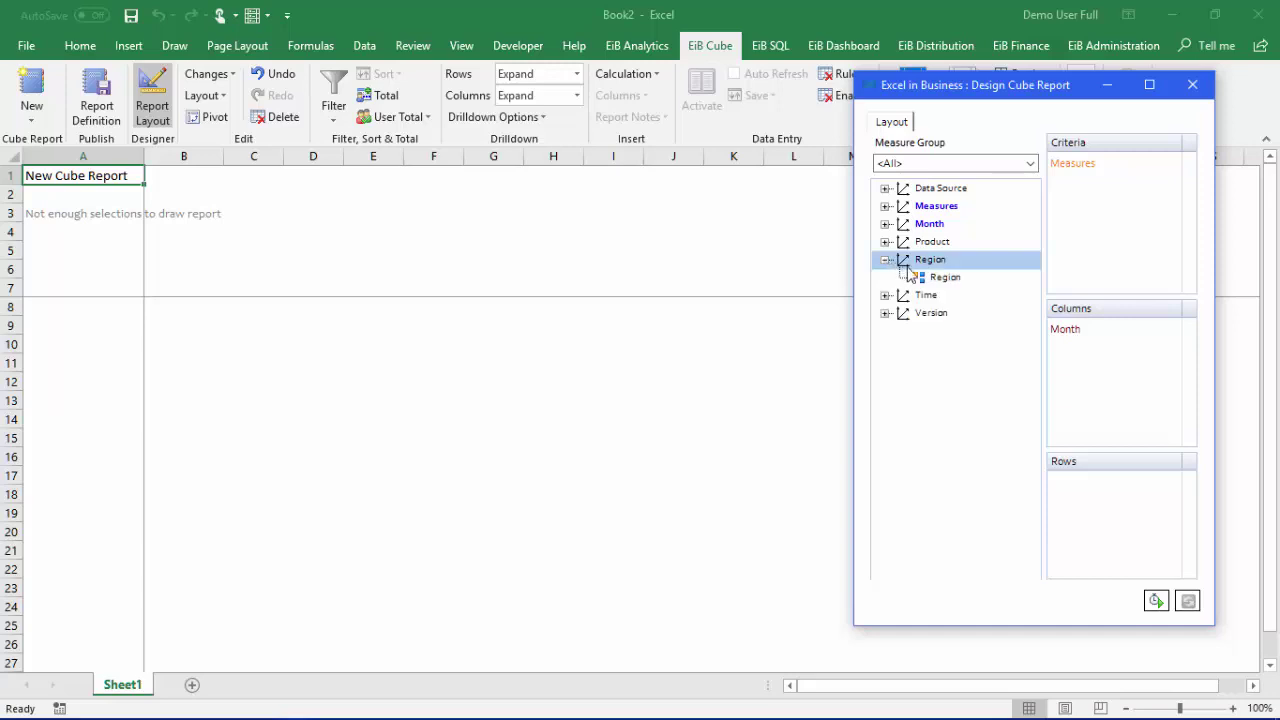
{"action": "left_click_drag", "start_coordinate": [931, 283], "coordinate": [1077, 520]}
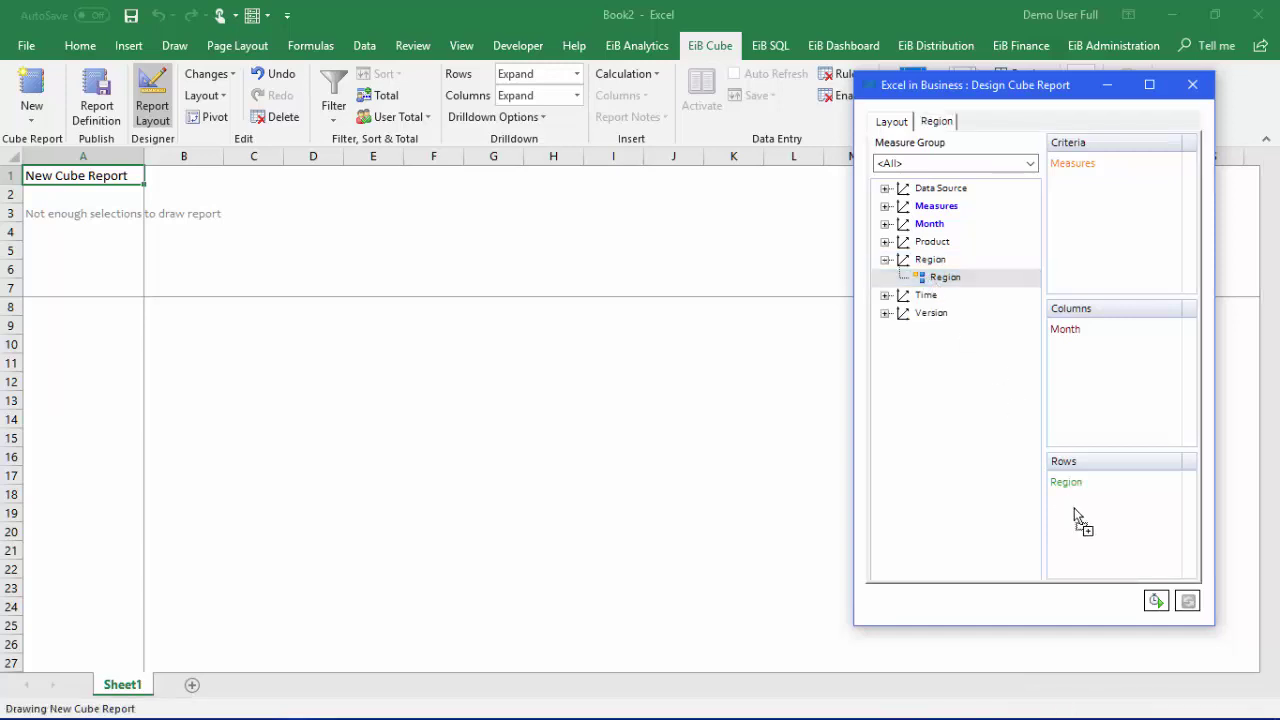
- Drill down the All row into the individual regions and the All column into the individual months
{"action": "left_click", "coordinate": [32, 308]}
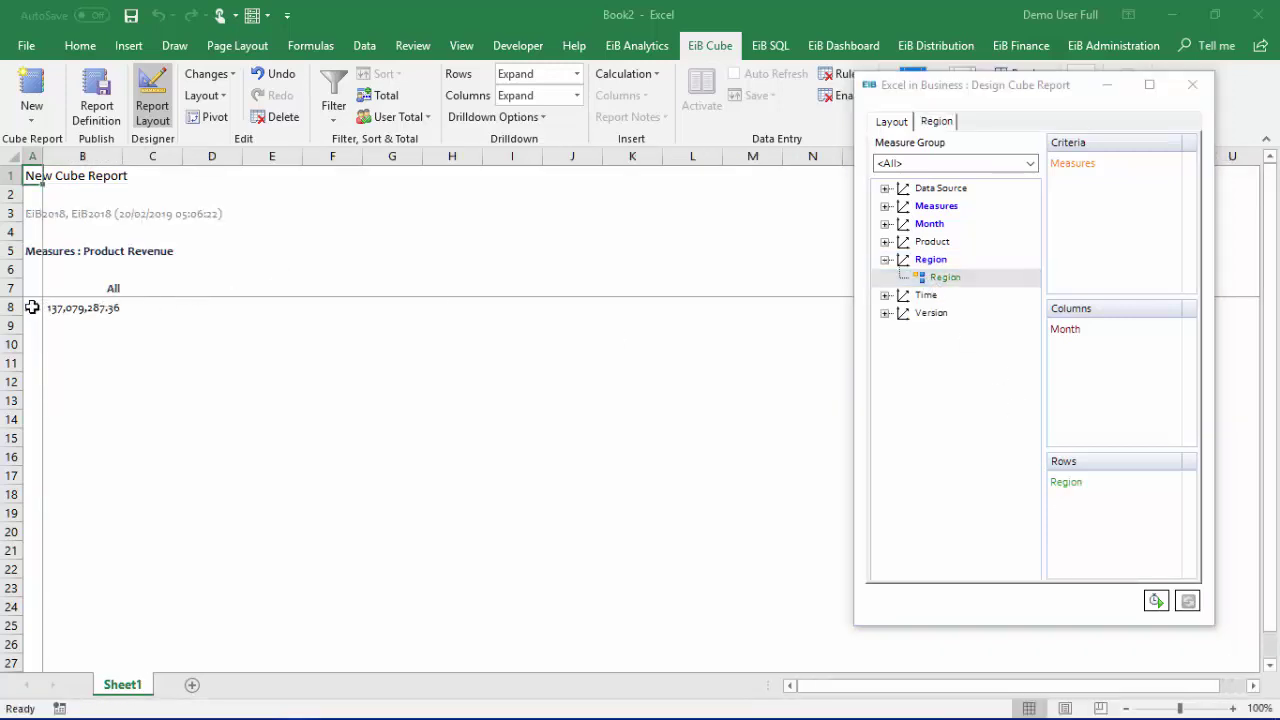
{"action": "double_click", "coordinate": [32, 308]}
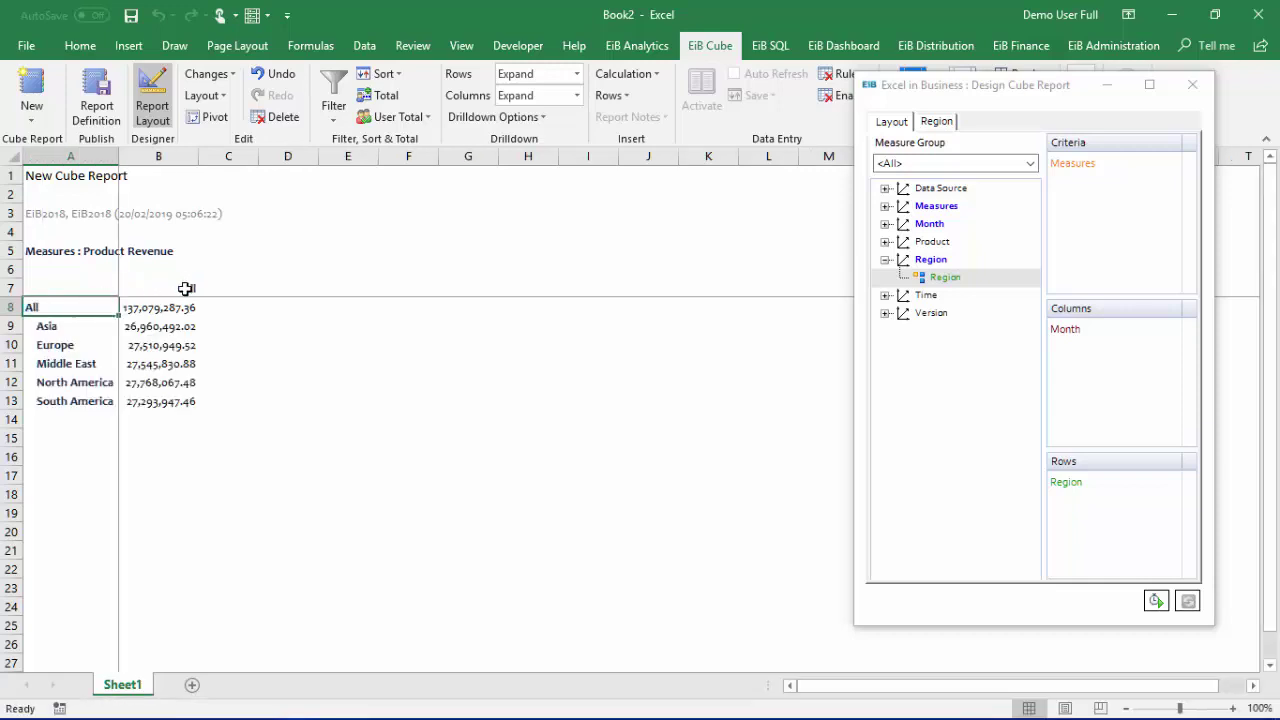
{"action": "double_click", "coordinate": [186, 288]}
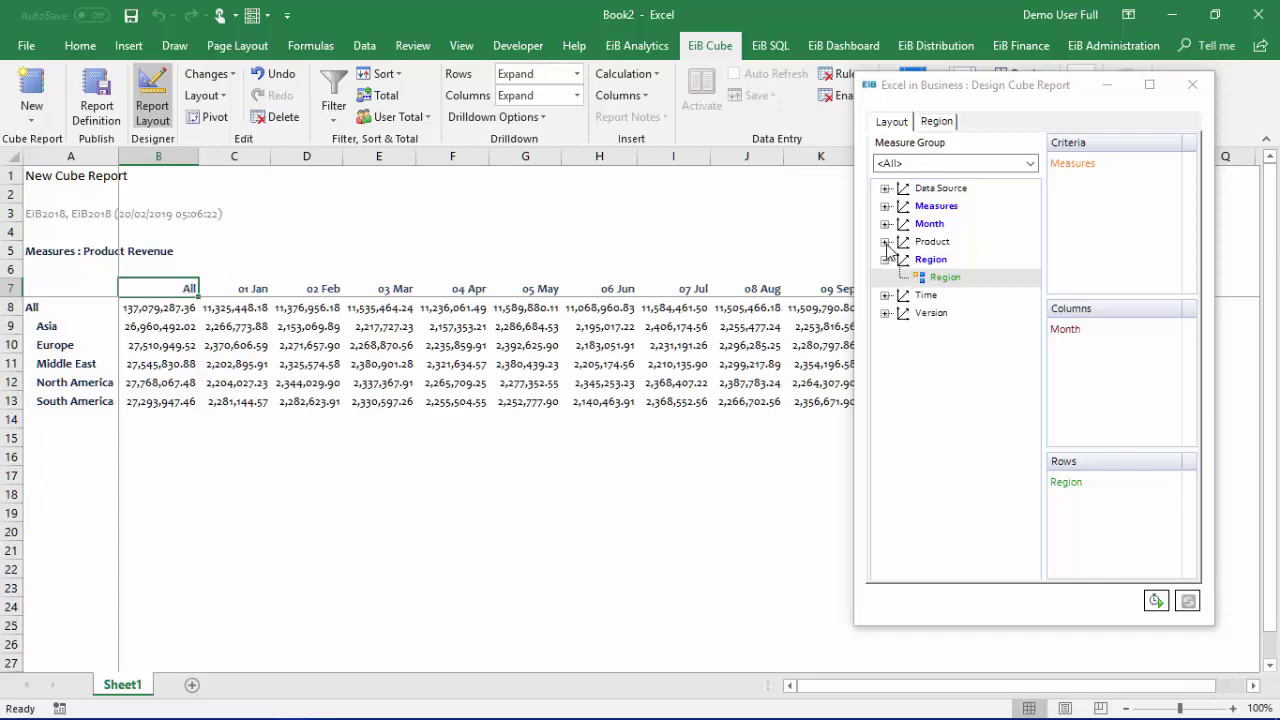
- Add Product, Time and Version to the report criteria and close the report designer
{"action": "left_click", "coordinate": [885, 242]}
{"action": "left_click_drag", "start_coordinate": [930, 262], "coordinate": [1099, 239]}
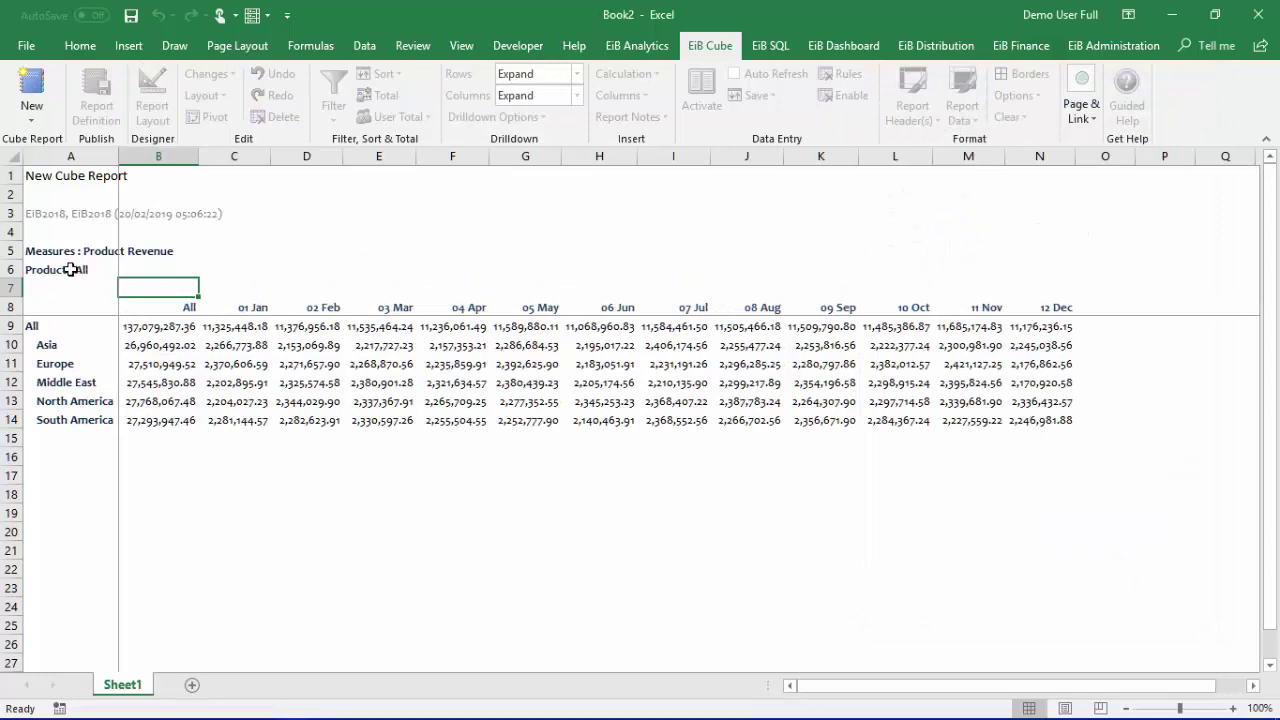
{"action": "left_click", "coordinate": [68, 270]}
{"action": "double_click", "coordinate": [68, 270]}
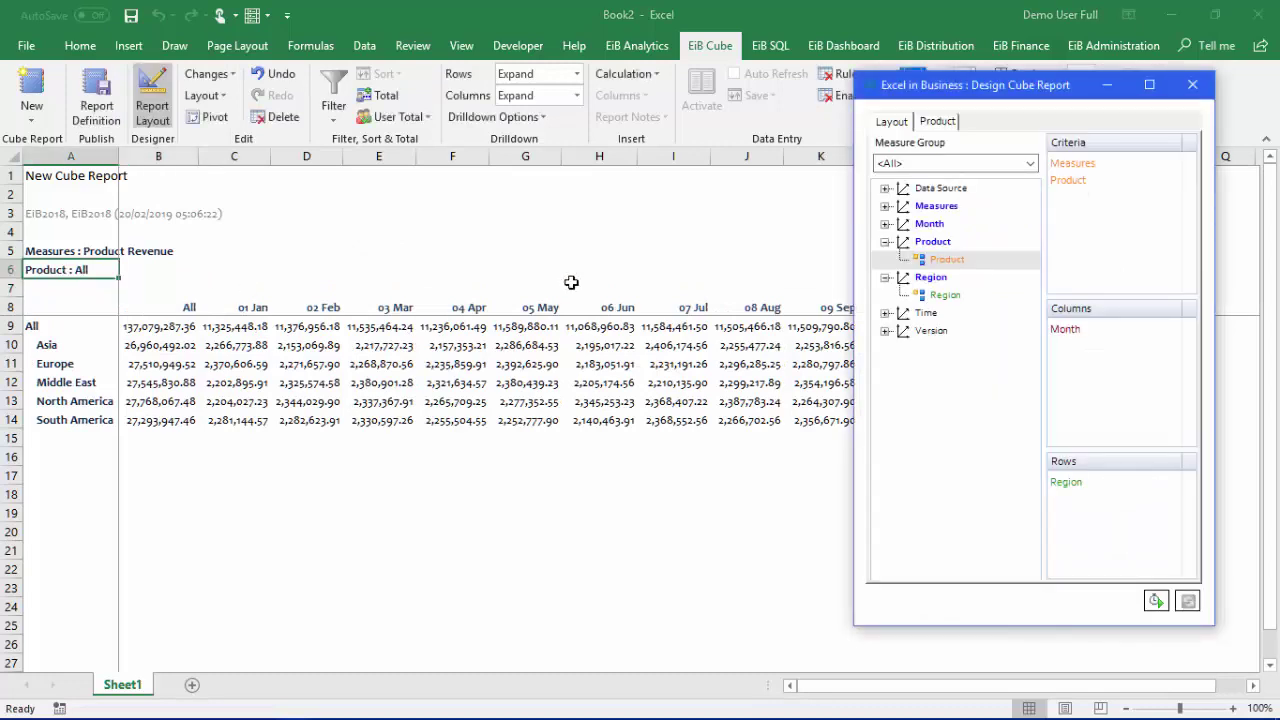
{"action": "left_click", "coordinate": [885, 313]}
{"action": "left_click_drag", "start_coordinate": [942, 331], "coordinate": [1078, 232]}
{"action": "left_click", "coordinate": [885, 349]}
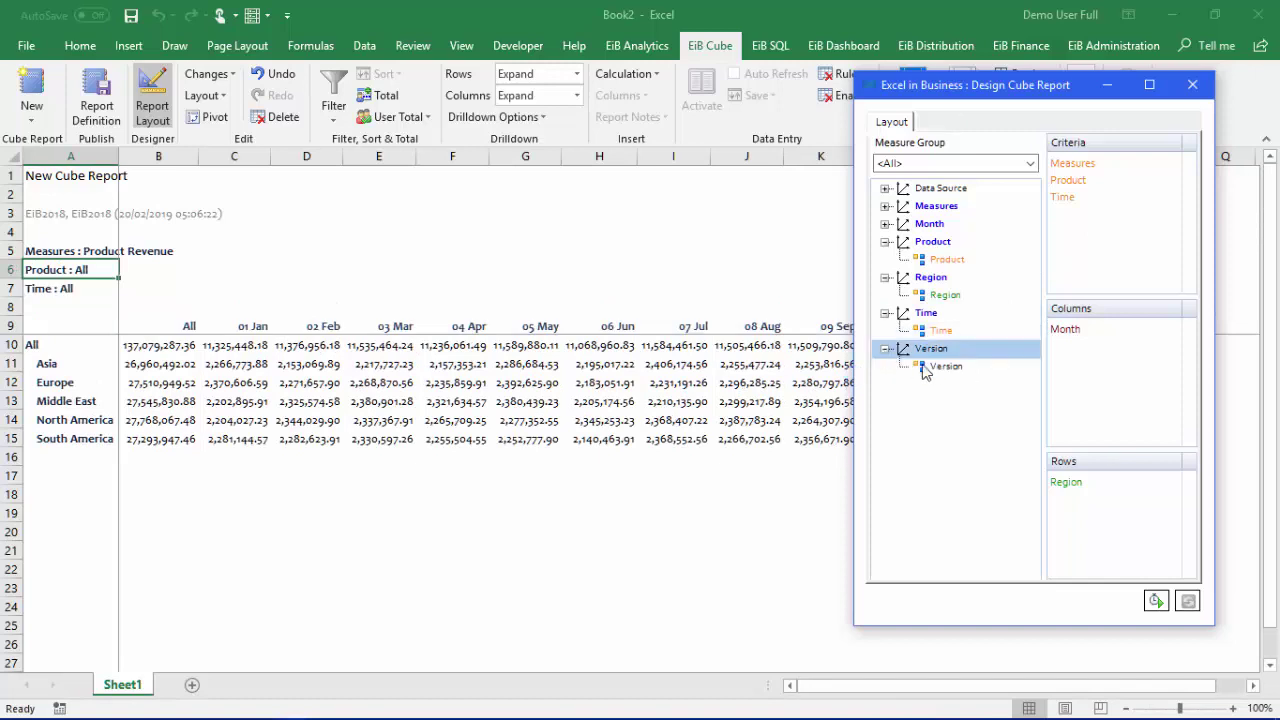
{"action": "left_click_drag", "start_coordinate": [945, 366], "coordinate": [1093, 235]}
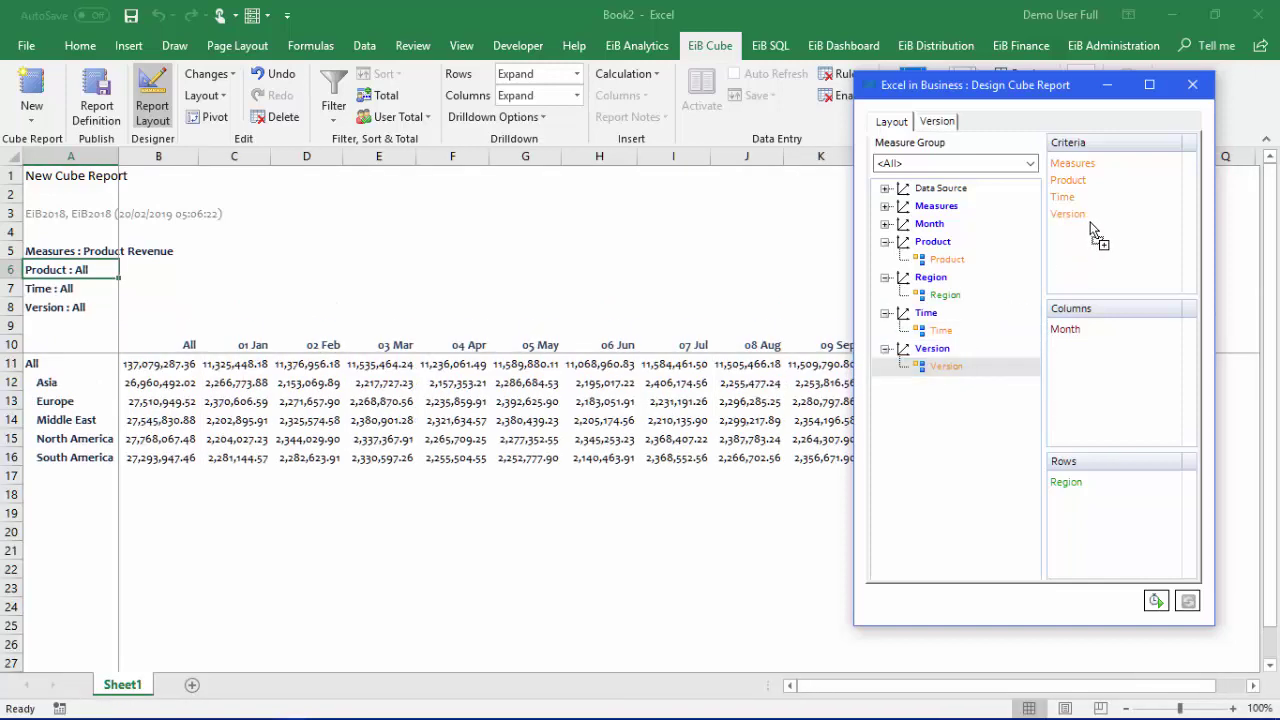
{"action": "left_click", "coordinate": [1194, 86]}
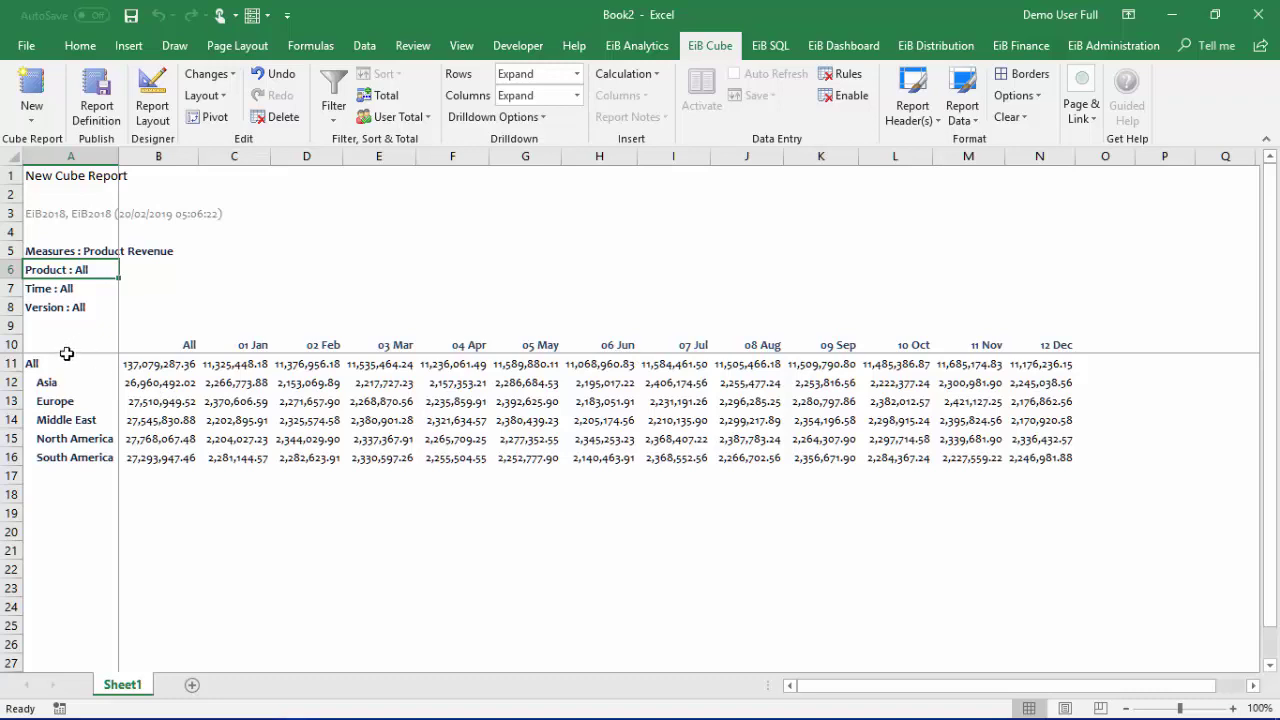
- Set up Analyse By shortcuts for the Product, Time and Version hierarchies
{"action": "right_click", "coordinate": [38, 364]}
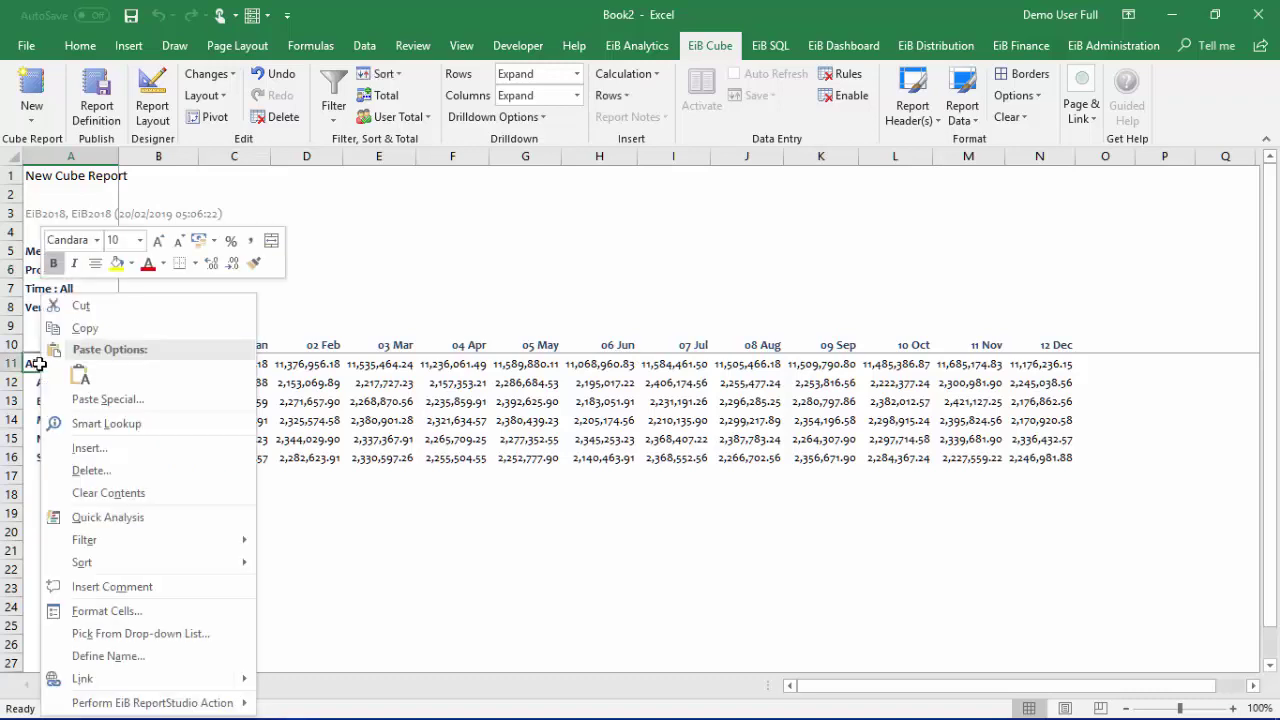
{"action": "mouse_move", "coordinate": [203, 703]}
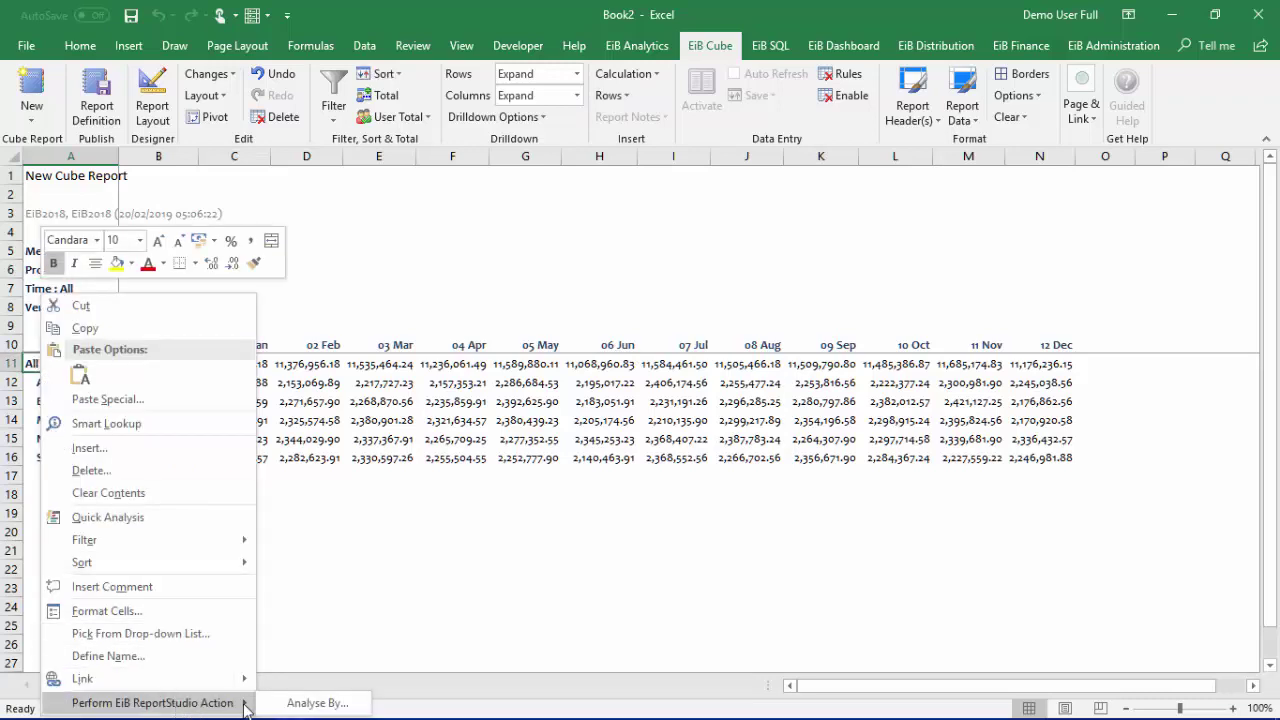
{"action": "left_click", "coordinate": [307, 705]}
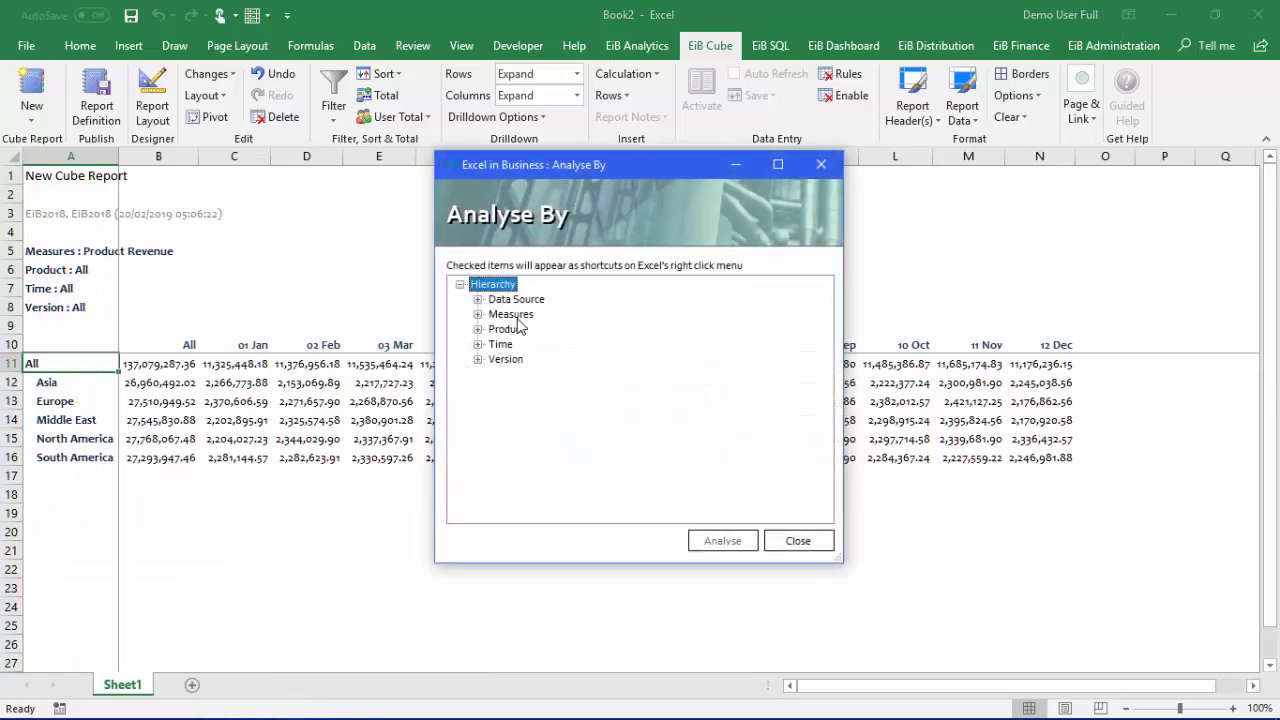
{"action": "left_click", "coordinate": [479, 330]}
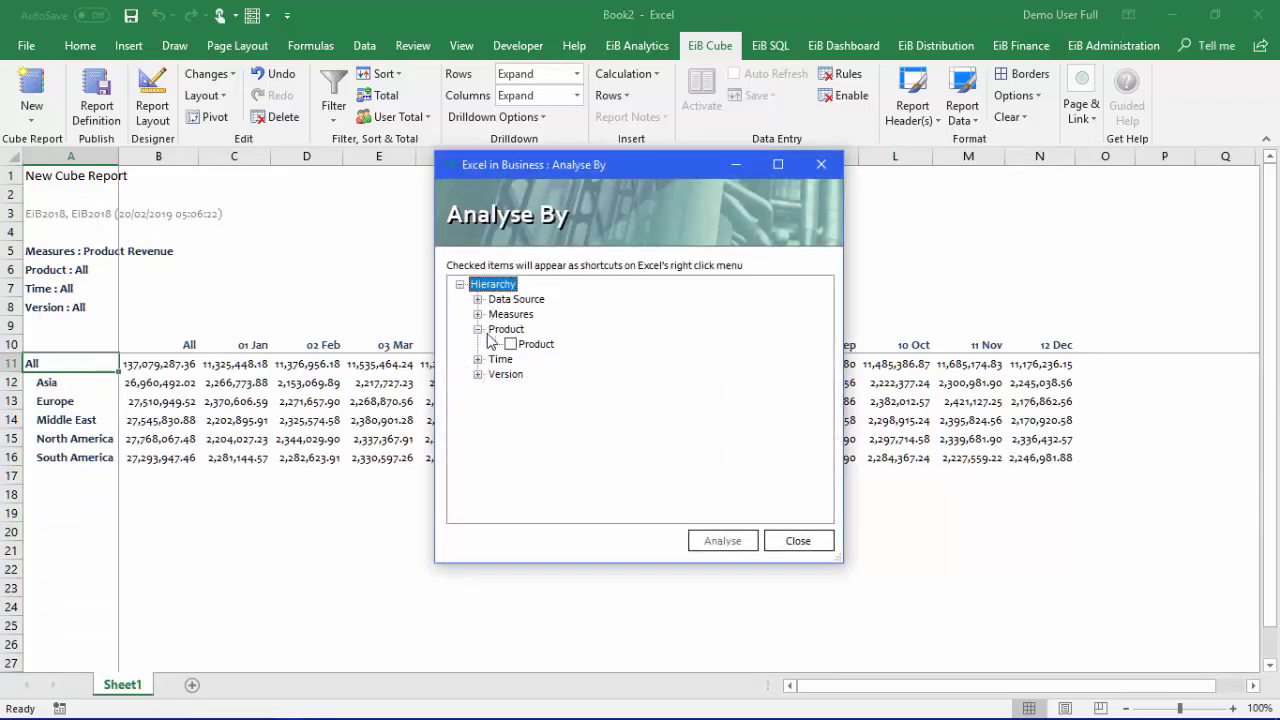
{"action": "left_click", "coordinate": [479, 360]}
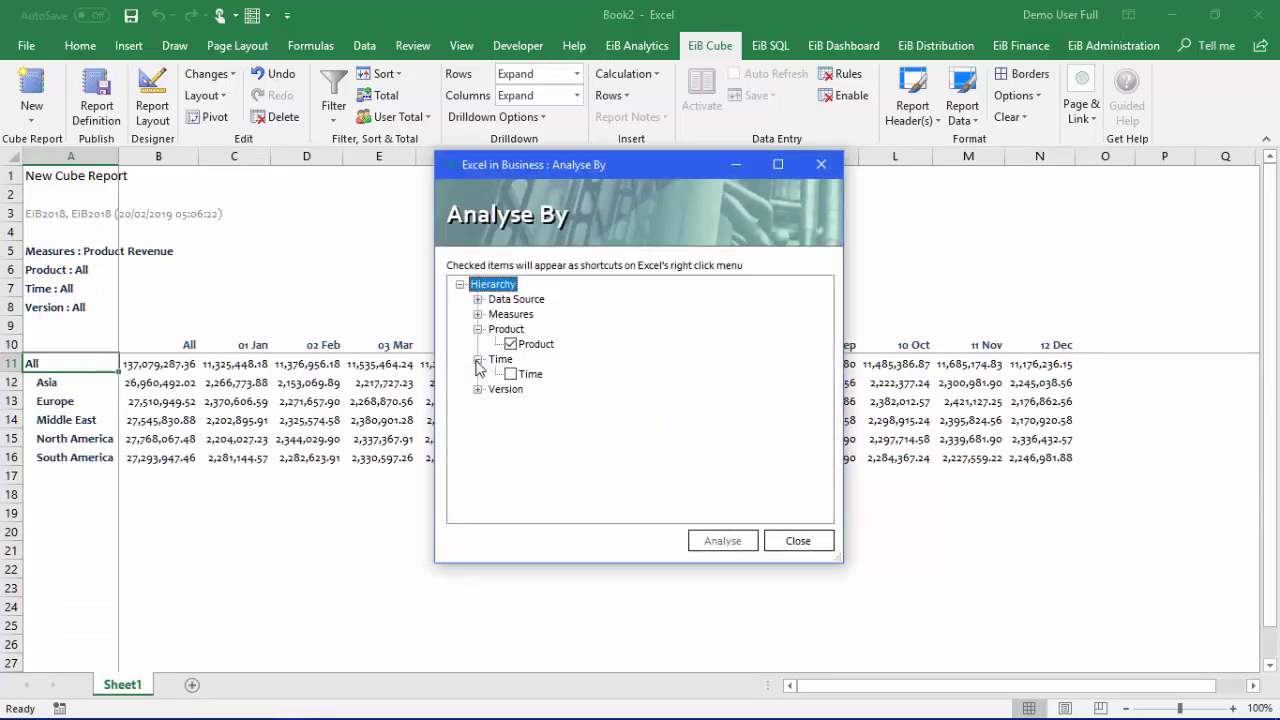
{"action": "left_click", "coordinate": [479, 389]}
{"action": "left_click", "coordinate": [798, 543]}
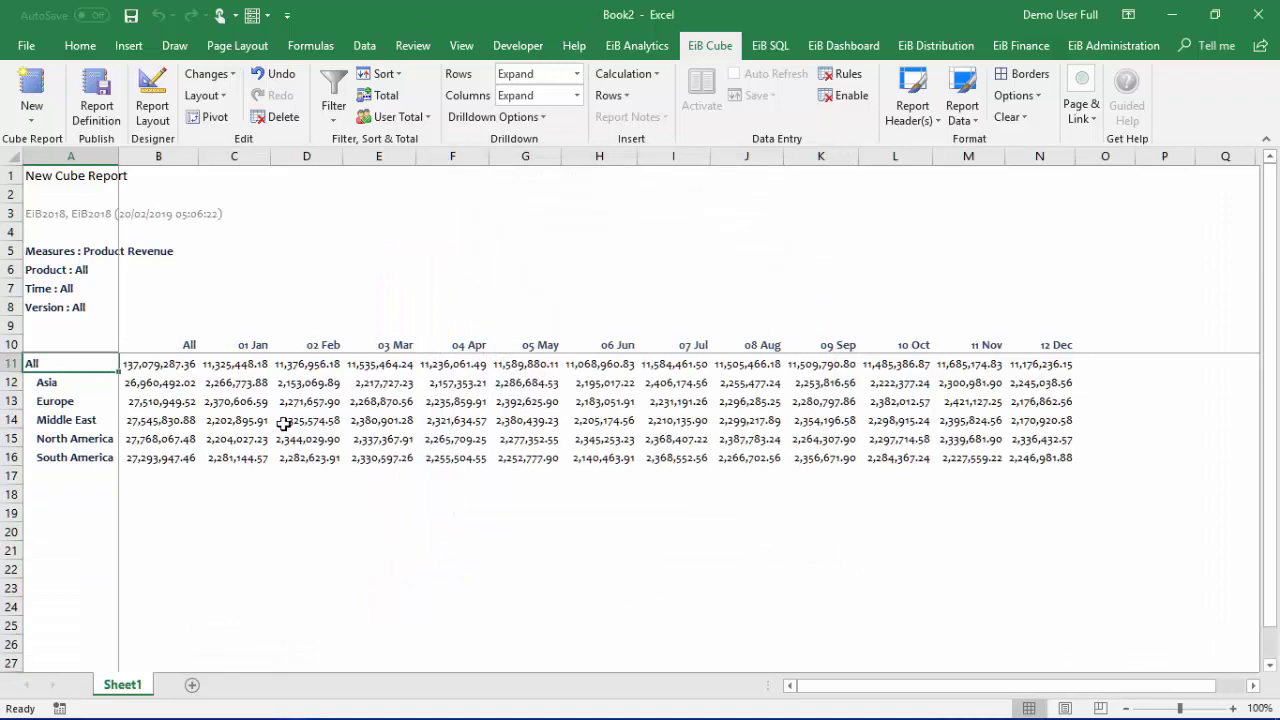
- Analyse the Middle East row by Product in a new report
{"action": "left_click", "coordinate": [68, 417]}
{"action": "right_click", "coordinate": [68, 417]}
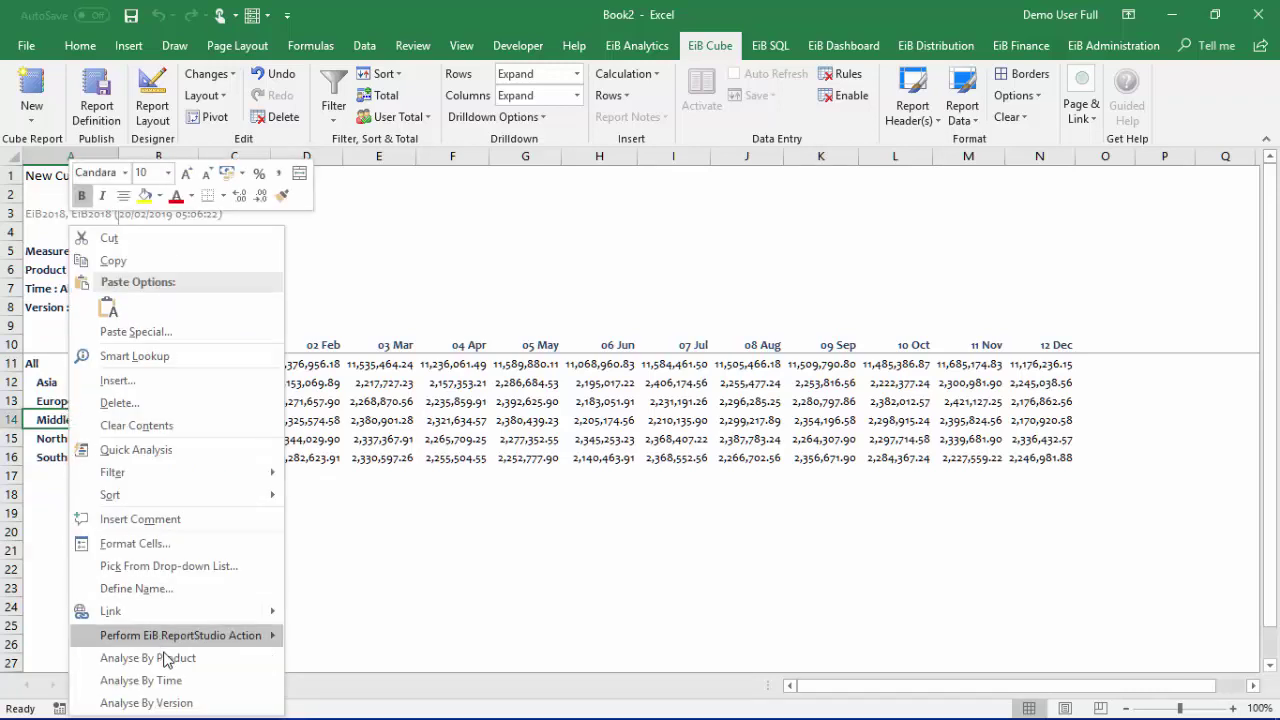
{"action": "left_click", "coordinate": [168, 657]}
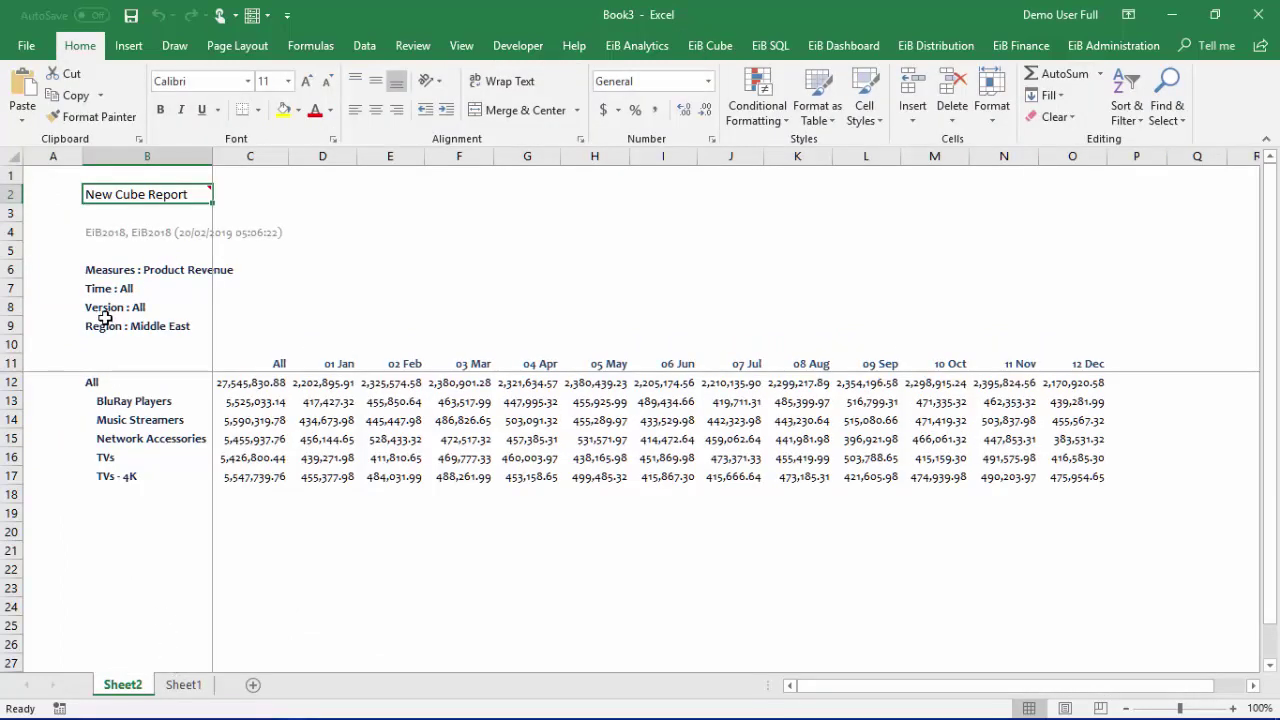
- Analyse the All months column of the Middle East report by Time, and the resulting FY 2018 column by Version
{"action": "right_click", "coordinate": [277, 362]}
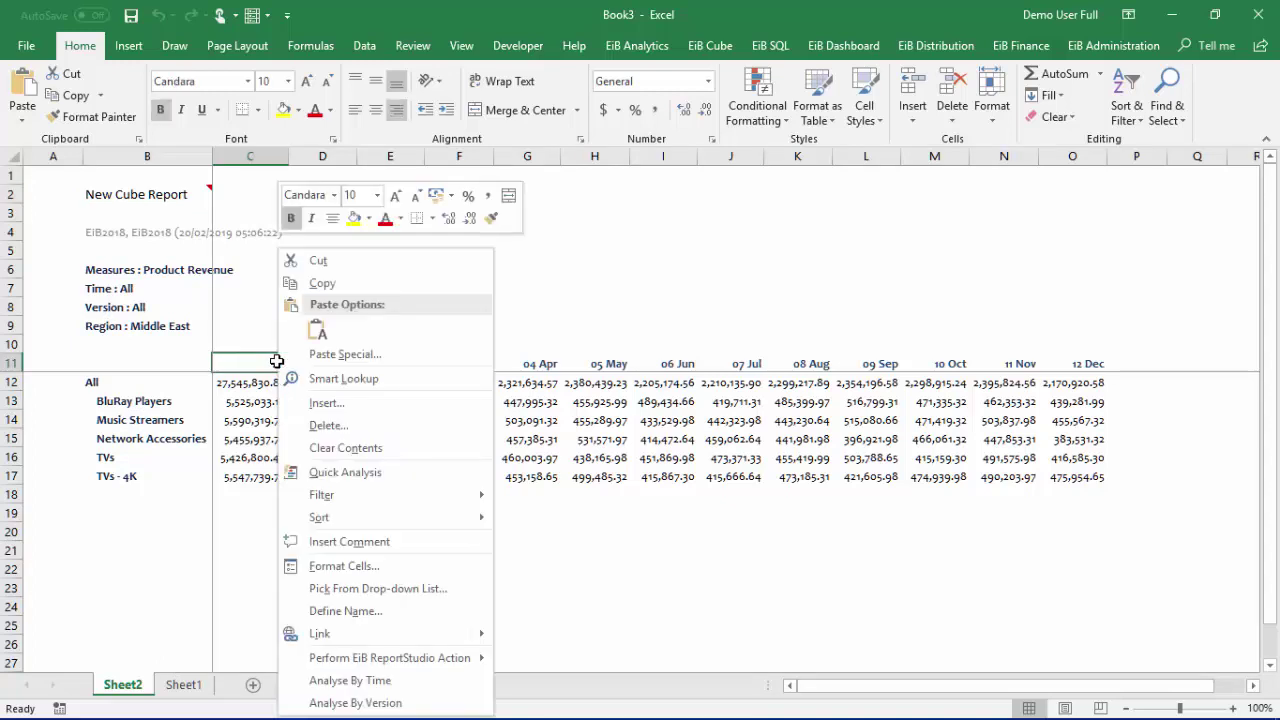
{"action": "left_click", "coordinate": [368, 682]}
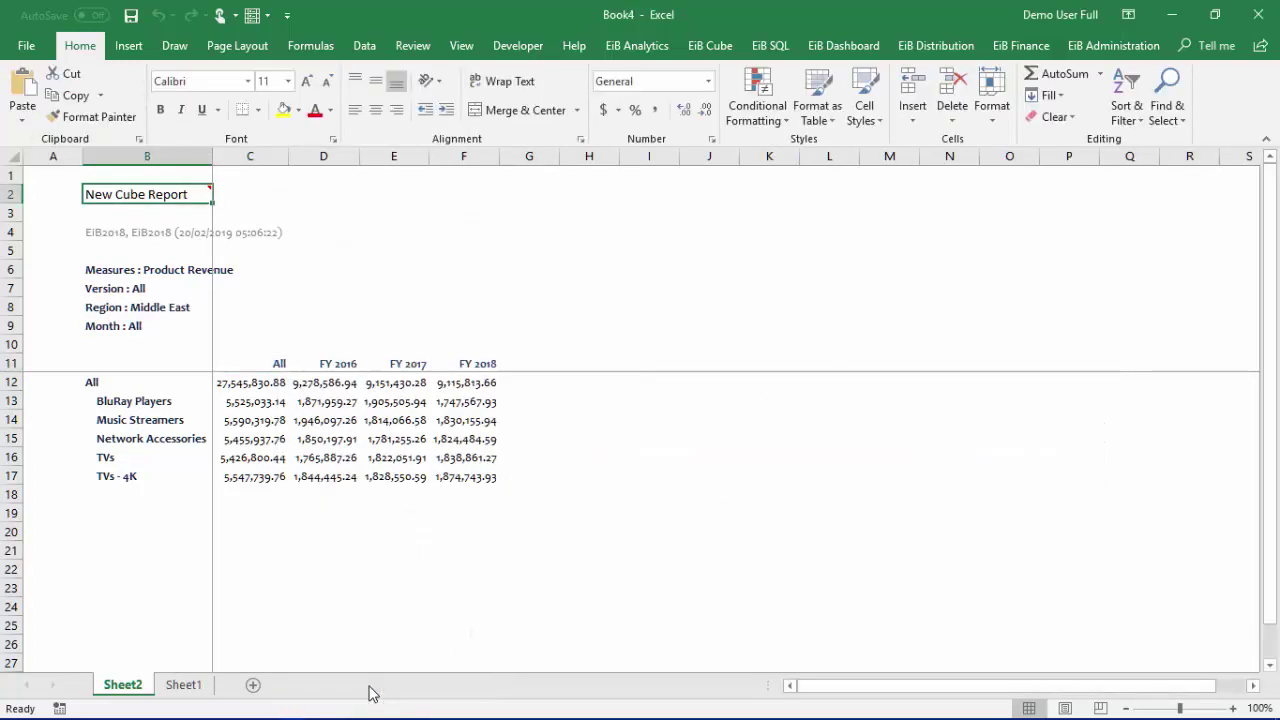
{"action": "left_click", "coordinate": [478, 364]}
{"action": "right_click", "coordinate": [478, 364]}
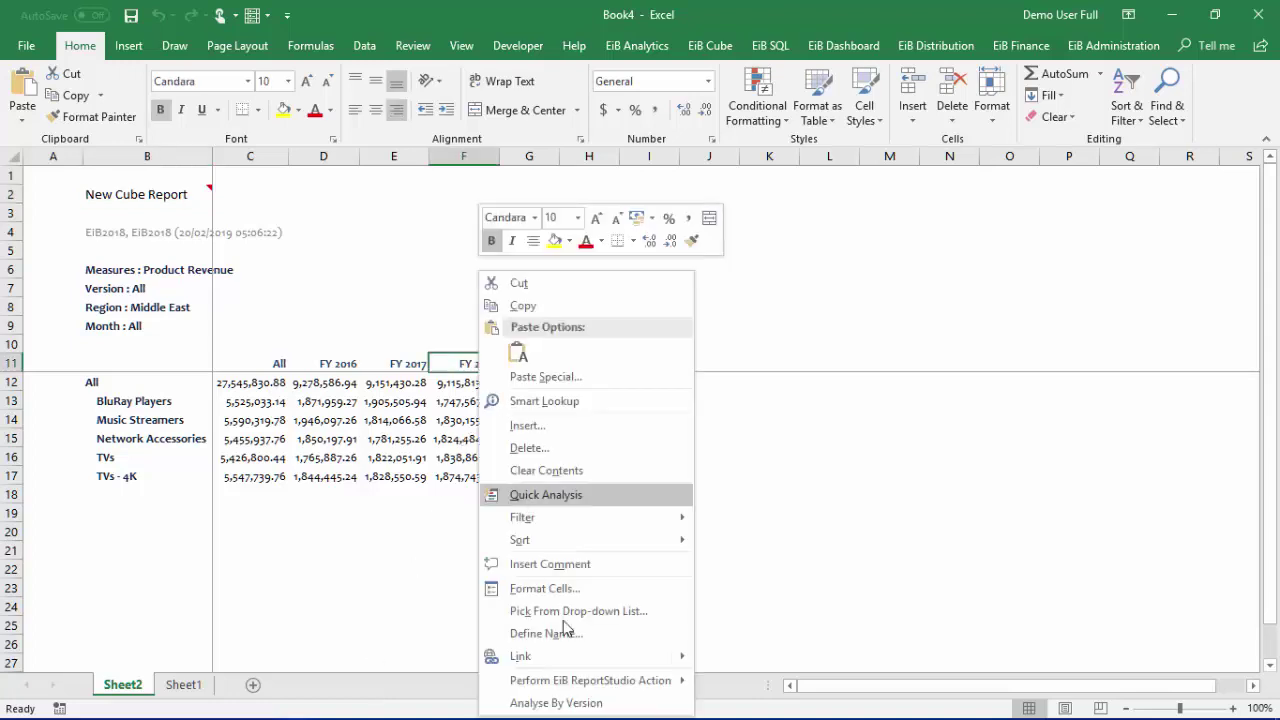
{"action": "left_click", "coordinate": [565, 704]}
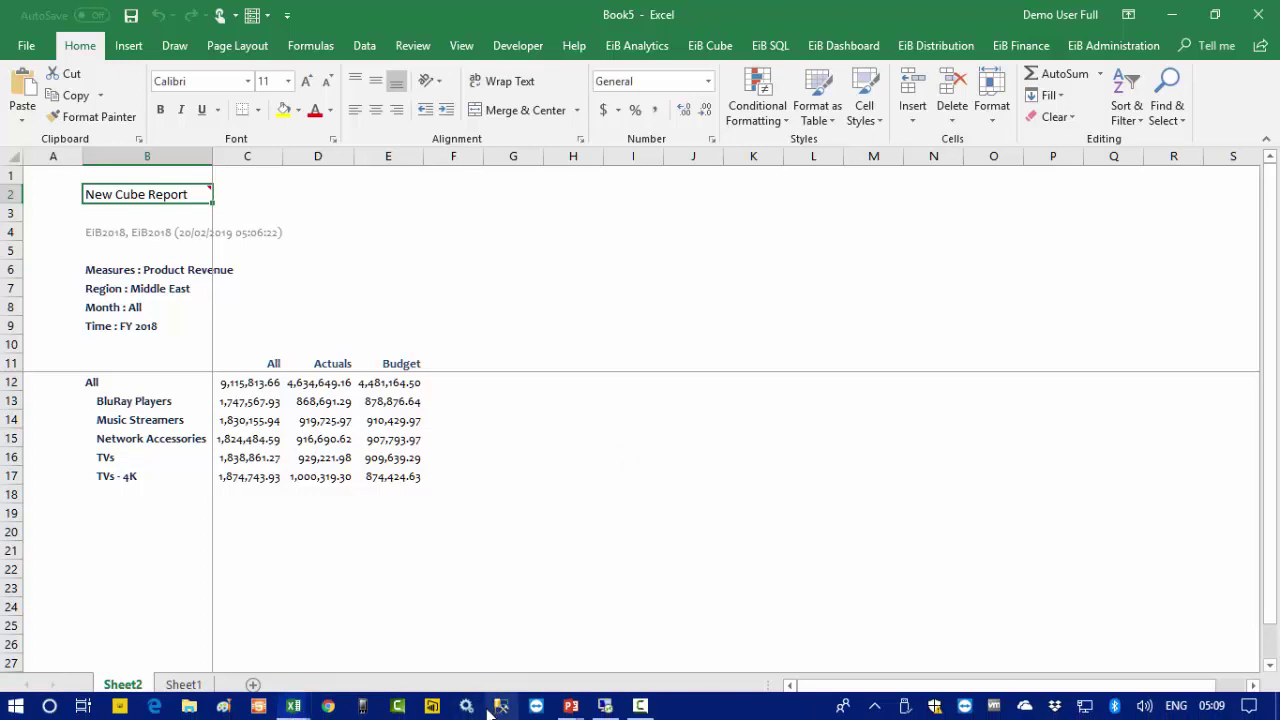
- Switch to Power BI Desktop and start a new data connection to a SQL Server Analysis Services database
{"action": "left_click", "coordinate": [432, 708]}
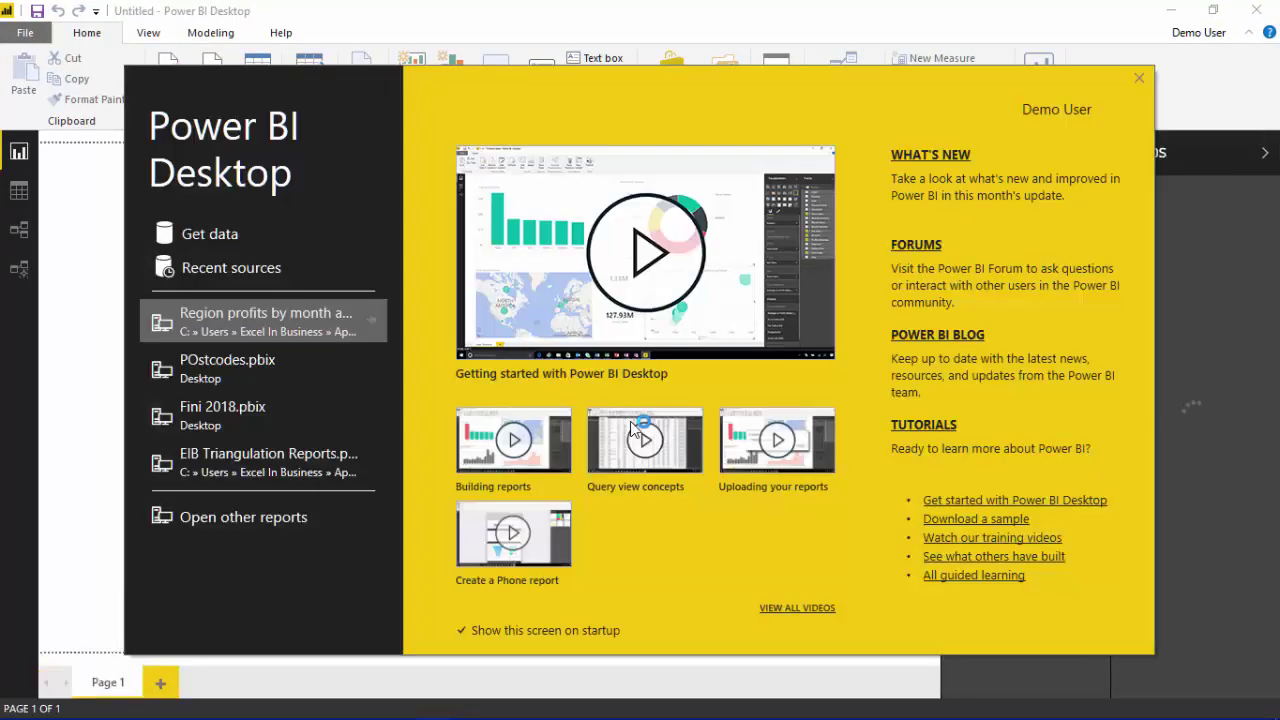
{"action": "left_click", "coordinate": [216, 242]}
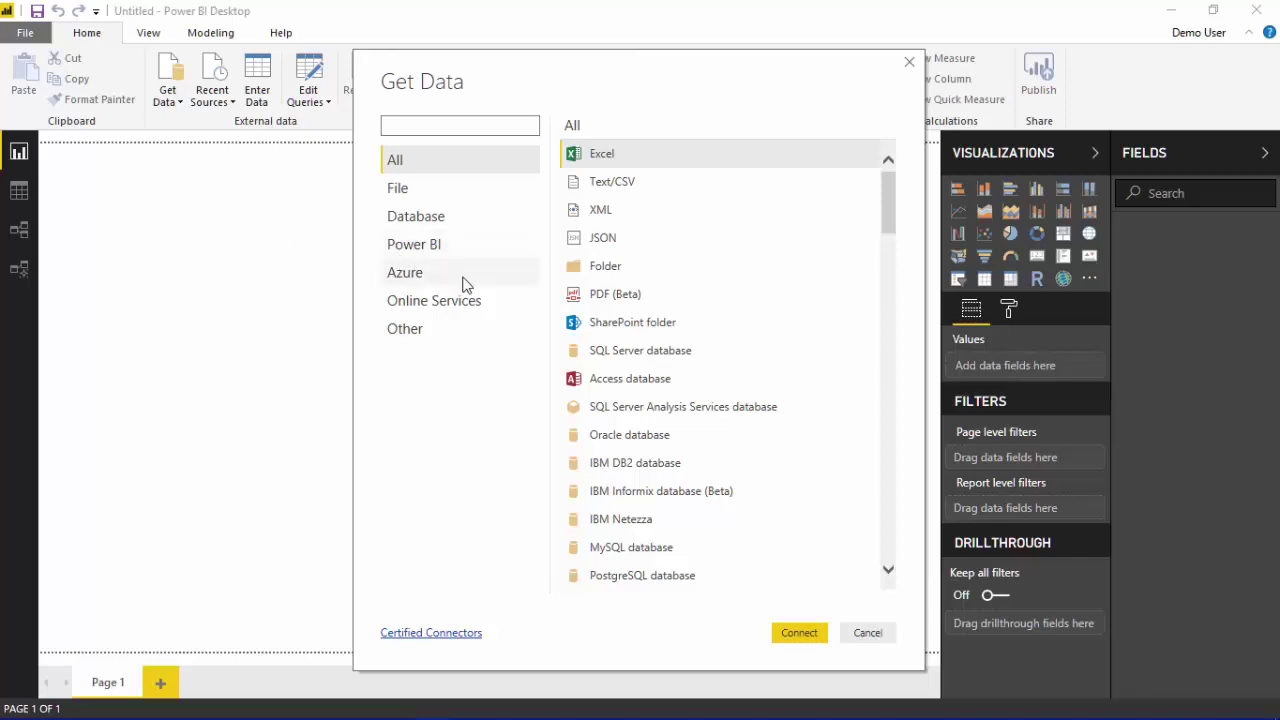
{"action": "left_click", "coordinate": [426, 229]}
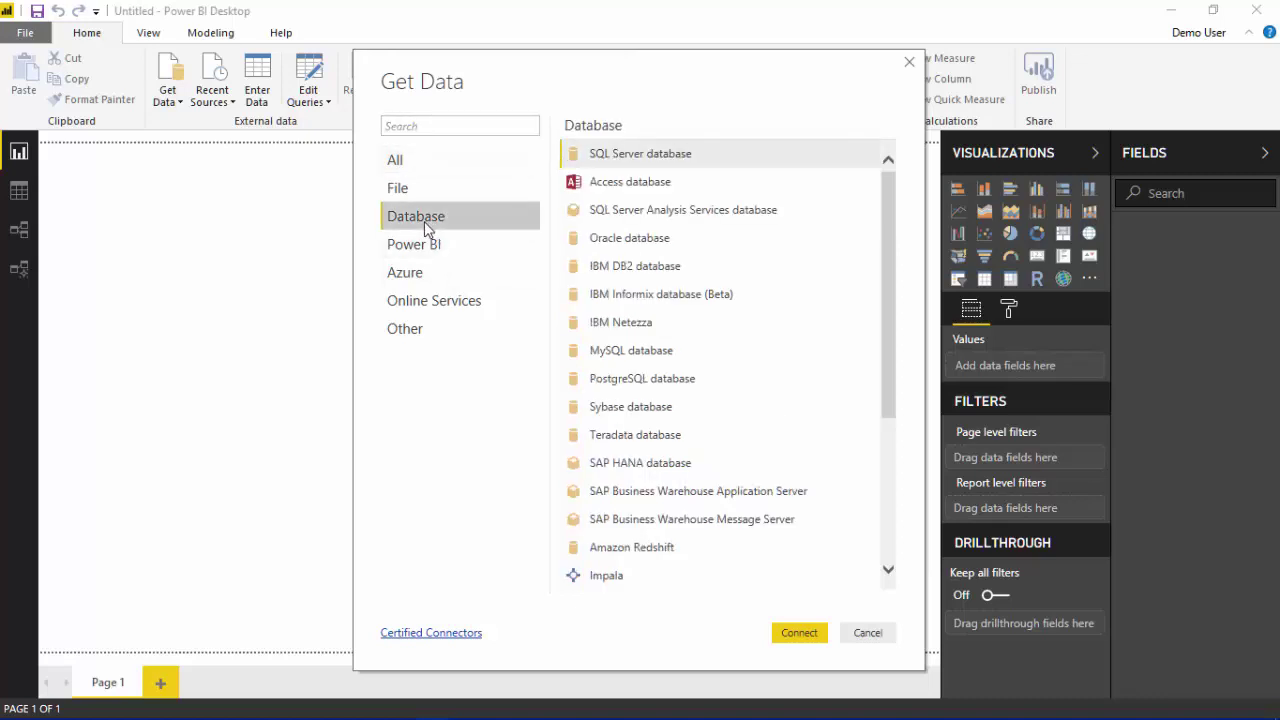
{"action": "left_click", "coordinate": [621, 222]}
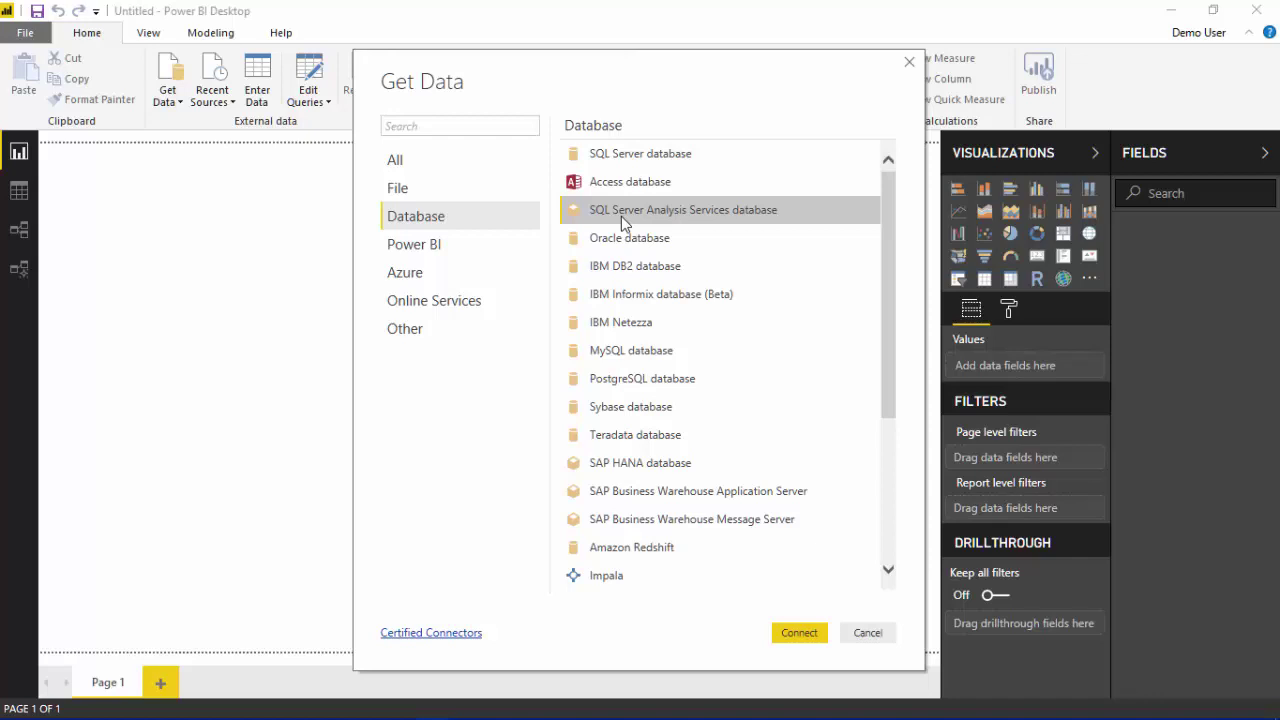
{"action": "left_click", "coordinate": [806, 645]}
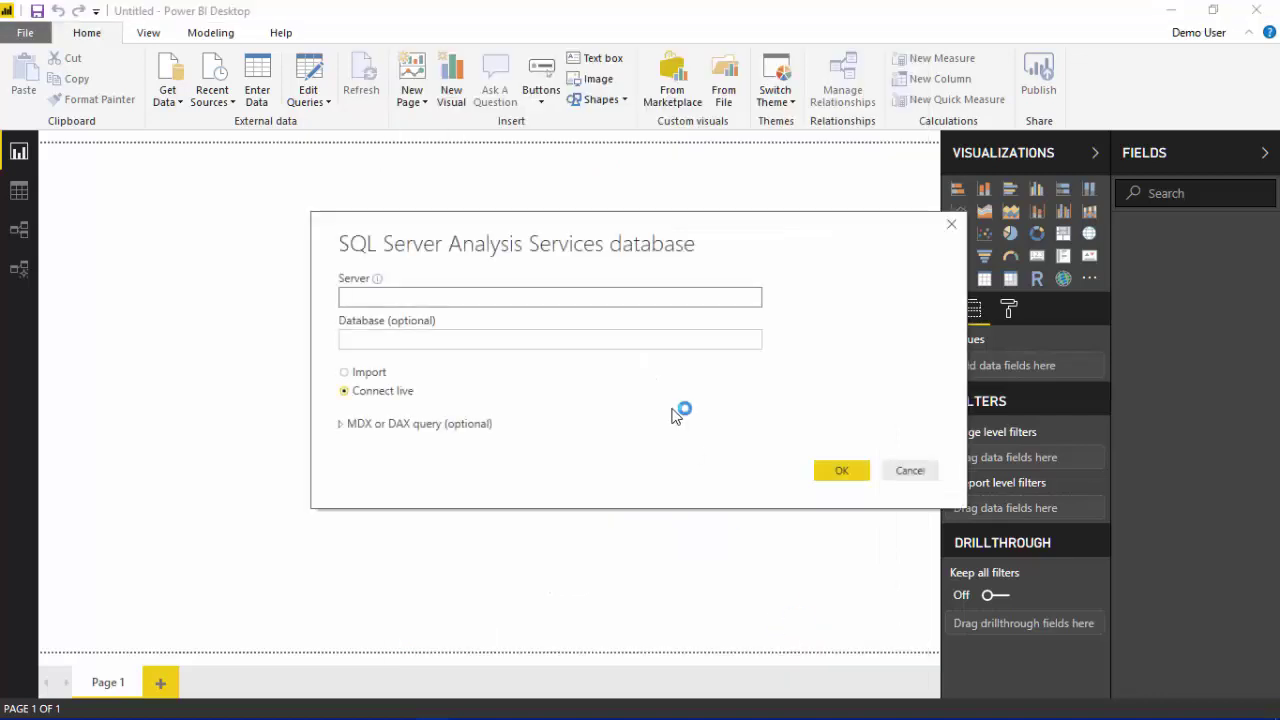
- Connect live to the EIBANALYTICS server without specifying a database
{"action": "type", "text": "EI"}
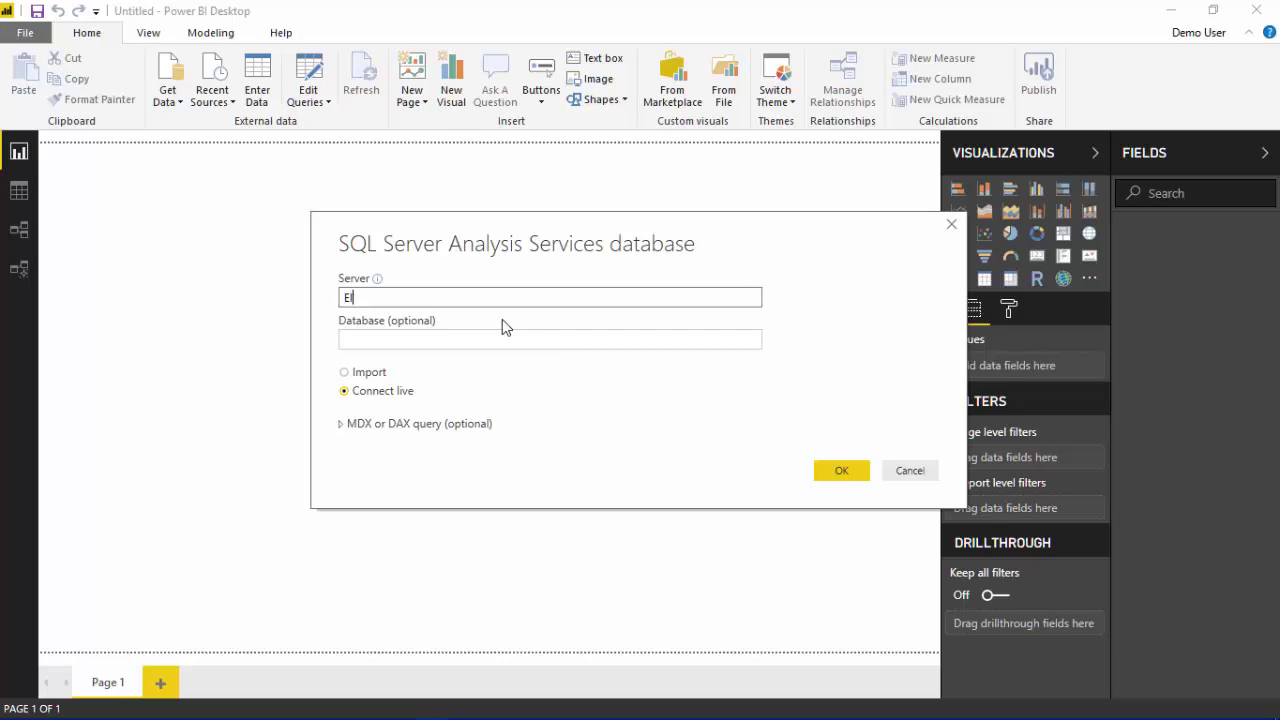
{"action": "type", "text": "BANALYTICS"}
{"action": "key", "text": "BackSpace"}
{"action": "key", "text": "BackSpace"}
{"action": "key", "text": "BackSpace"}
{"action": "key", "text": "BackSpace"}
{"action": "key", "text": "BackSpace"}
{"action": "type", "text": "YTICS"}
{"action": "left_click", "coordinate": [392, 338]}
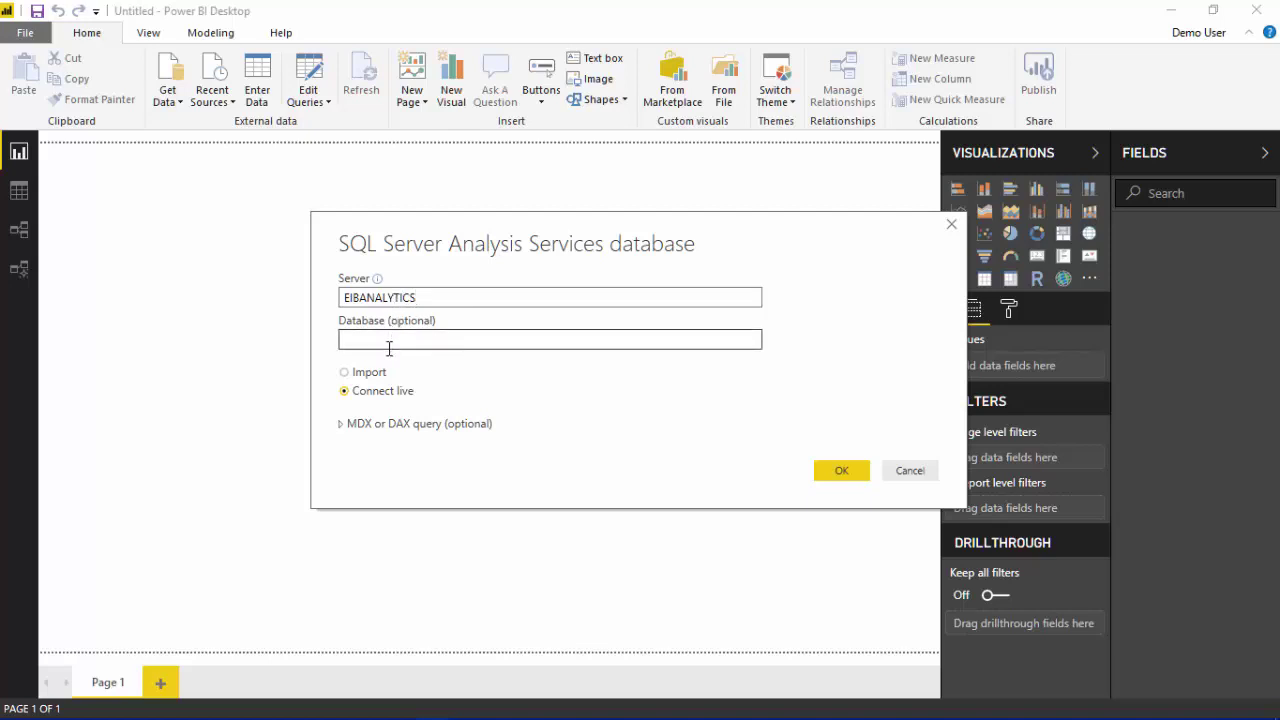
{"action": "left_click", "coordinate": [836, 472]}
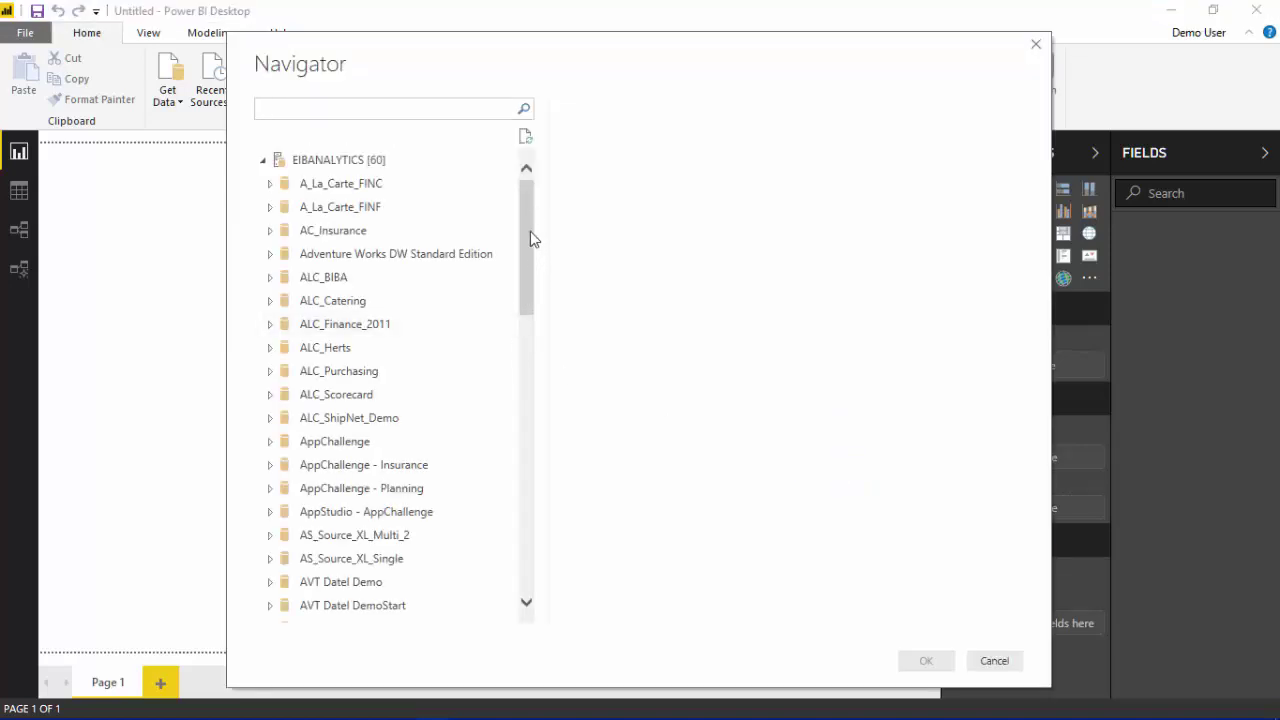
- Load the EiB2018 cube from the EiB2018 database into the report
{"action": "left_click_drag", "start_coordinate": [530, 237], "coordinate": [534, 380]}
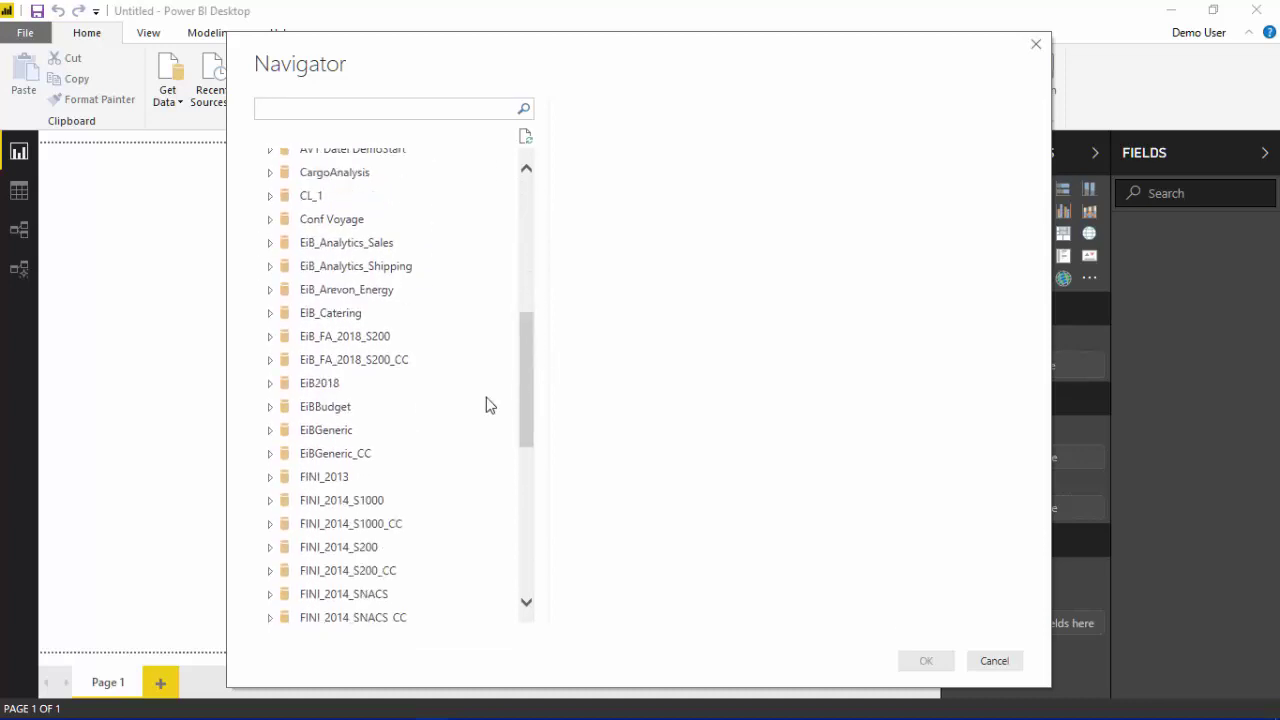
{"action": "left_click", "coordinate": [269, 385]}
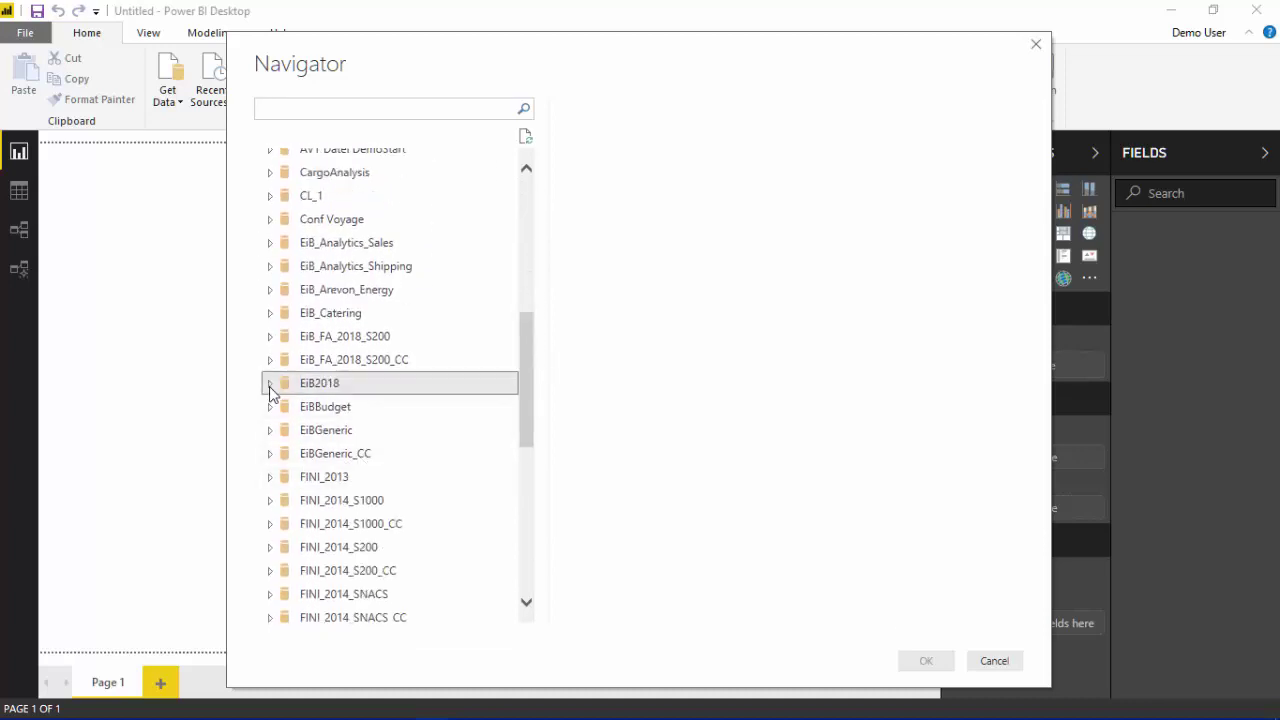
{"action": "left_click", "coordinate": [319, 408]}
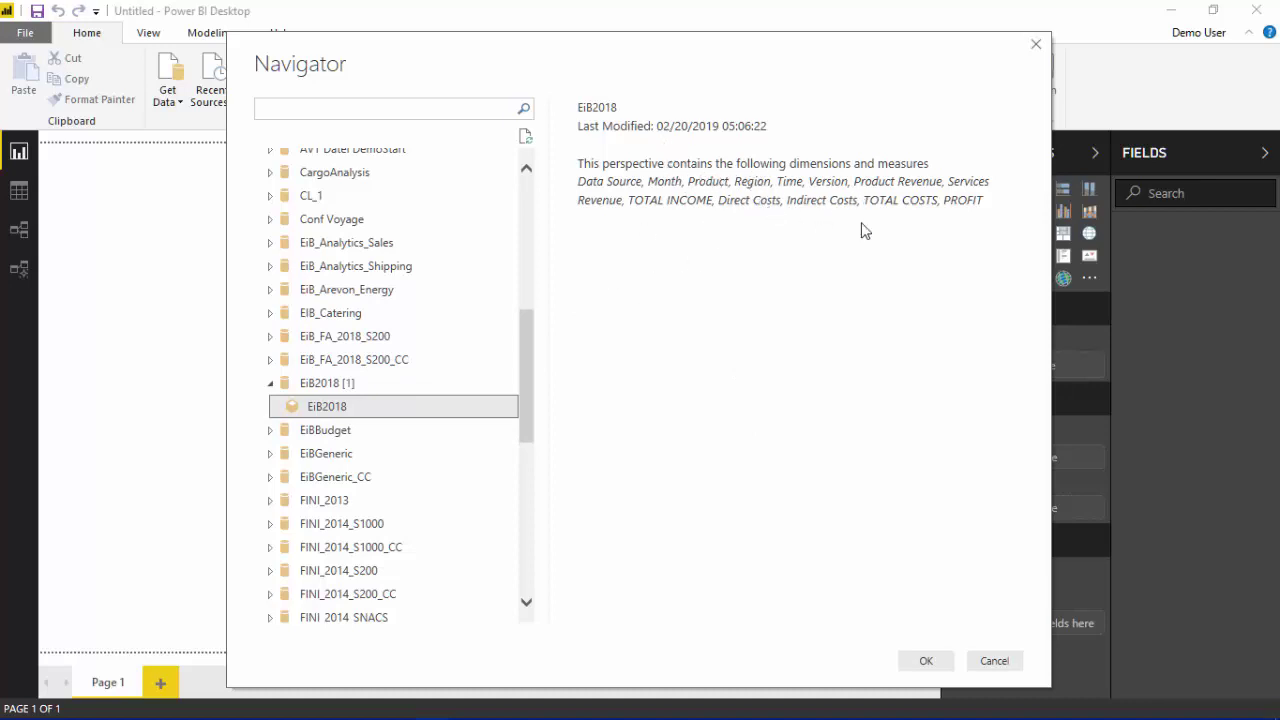
{"action": "left_click", "coordinate": [926, 661]}
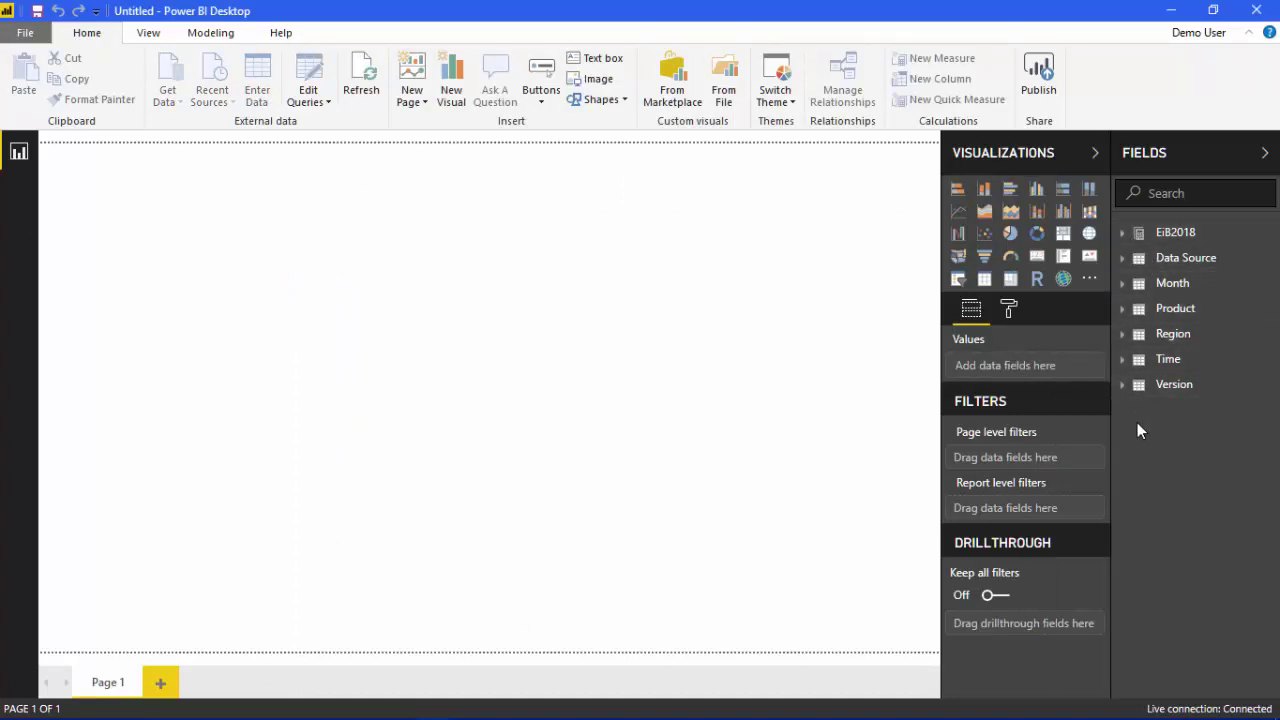
- Create a column chart of PROFIT by Product from the EiB2018 measures and widen it
{"action": "left_click", "coordinate": [1128, 240]}
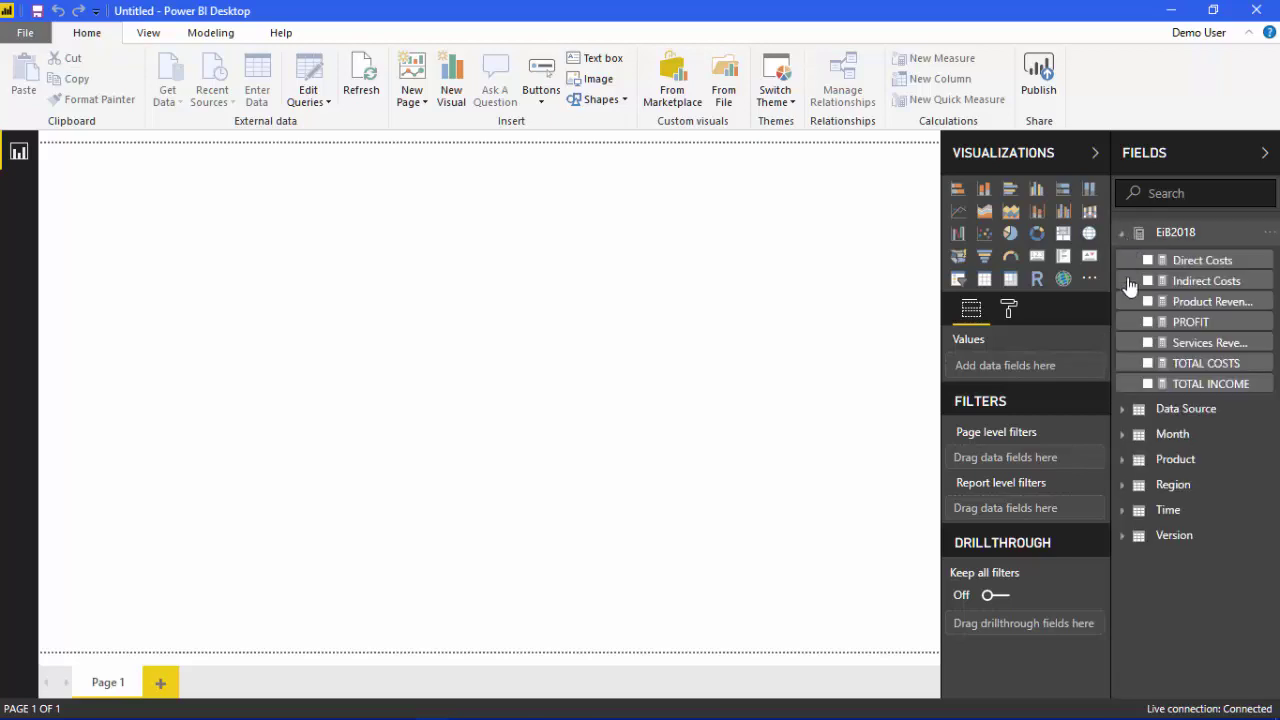
{"action": "left_click", "coordinate": [1148, 323]}
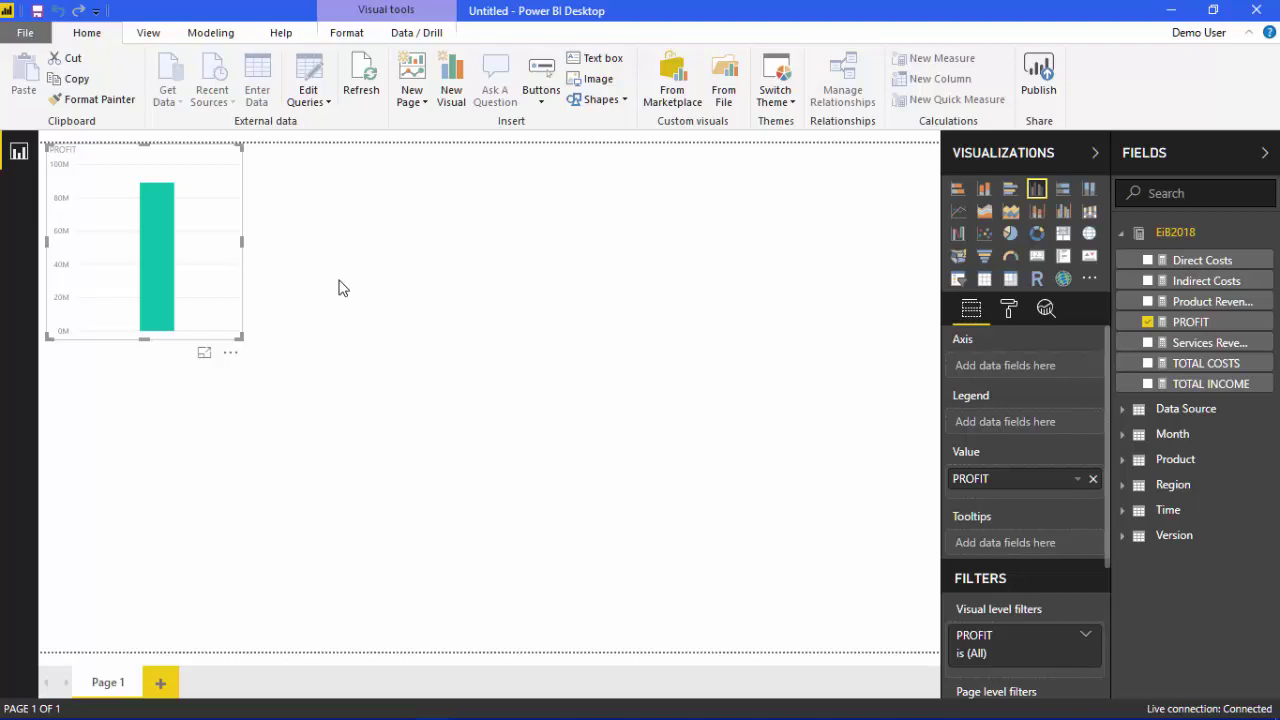
{"action": "left_click_drag", "start_coordinate": [242, 242], "coordinate": [391, 254]}
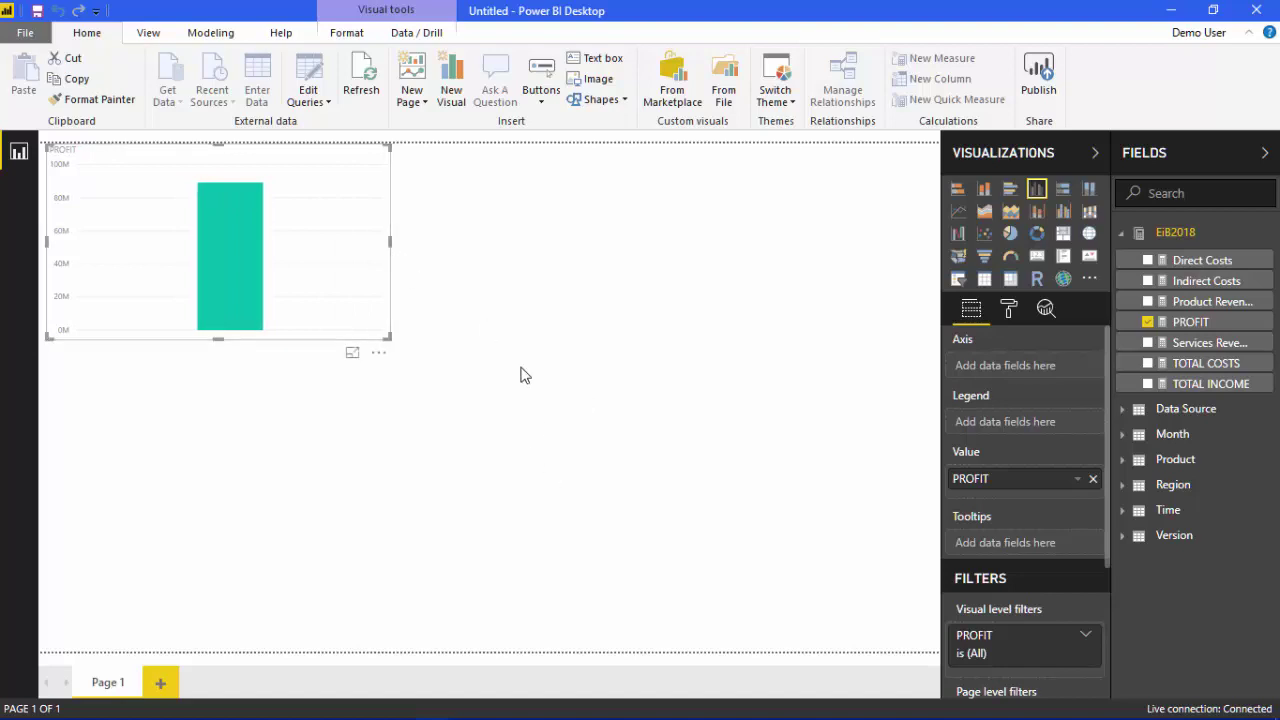
{"action": "left_click", "coordinate": [1121, 460]}
{"action": "left_click_drag", "start_coordinate": [1190, 487], "coordinate": [306, 298]}
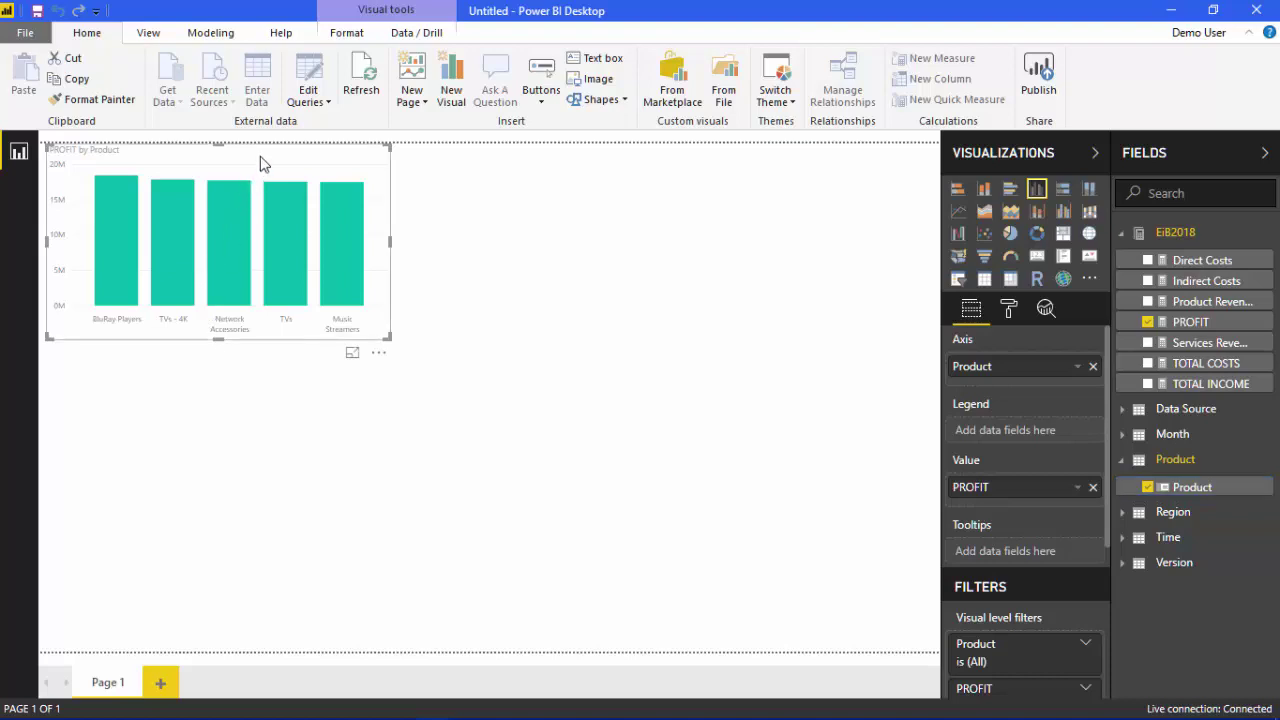
- Duplicate the Product chart, place the copy below it, and replace its Product axis with Region
{"action": "key", "text": "ctrl+c"}
{"action": "key", "text": "ctrl+v"}
{"action": "left_click_drag", "start_coordinate": [304, 165], "coordinate": [299, 417]}
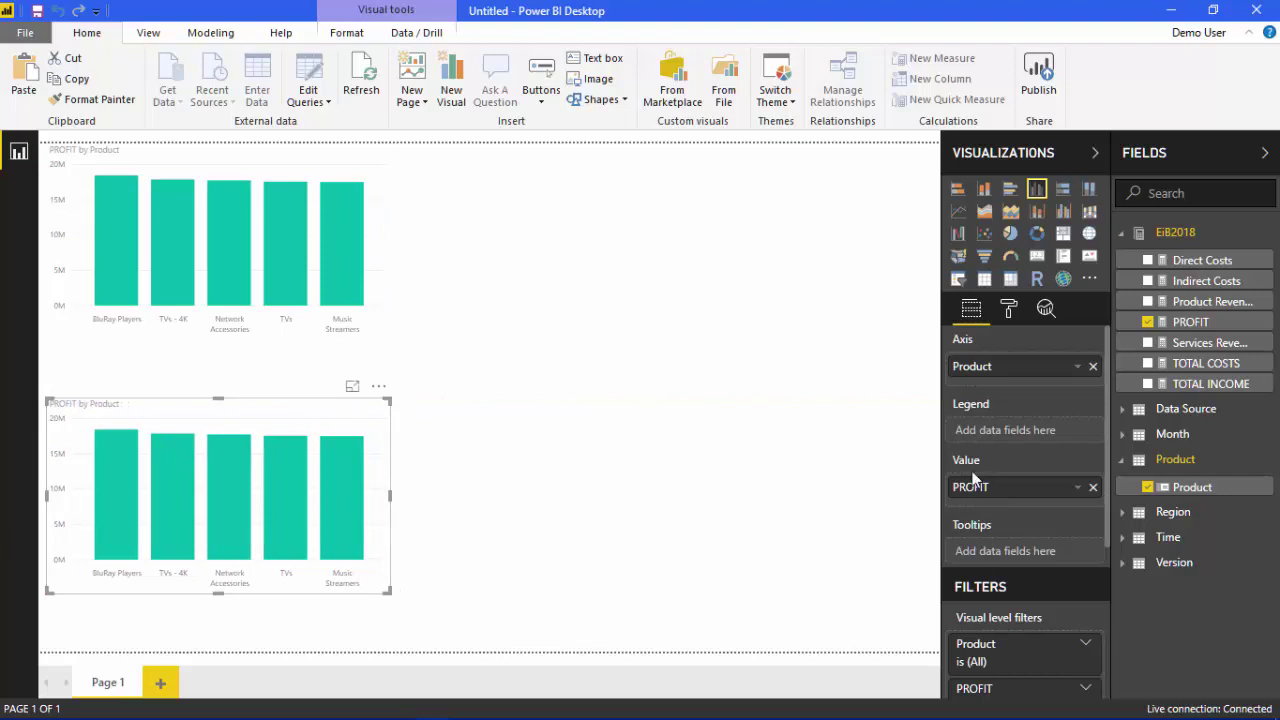
{"action": "left_click", "coordinate": [1125, 515]}
{"action": "left_click_drag", "start_coordinate": [1187, 539], "coordinate": [1060, 376]}
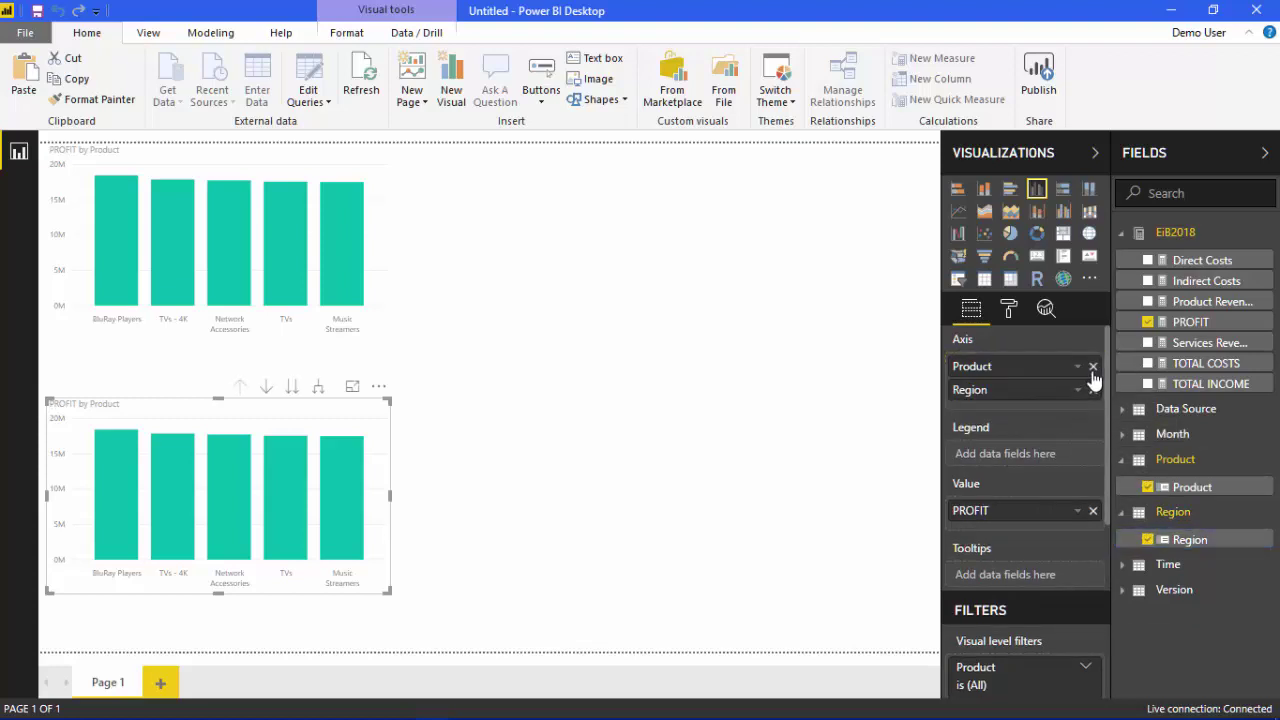
{"action": "left_click", "coordinate": [1092, 367]}
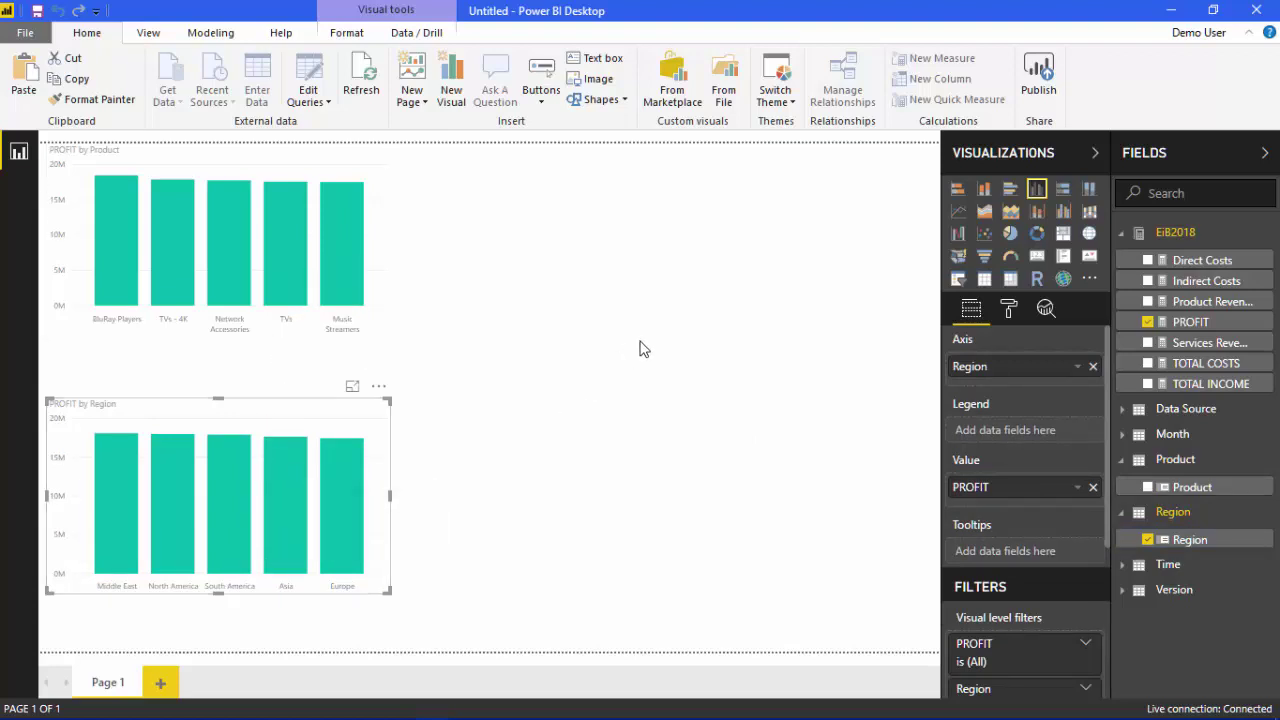
- Paste another copy of the Product chart beside the original and replace its Product axis with Time
{"action": "key", "text": "ctrl+v"}
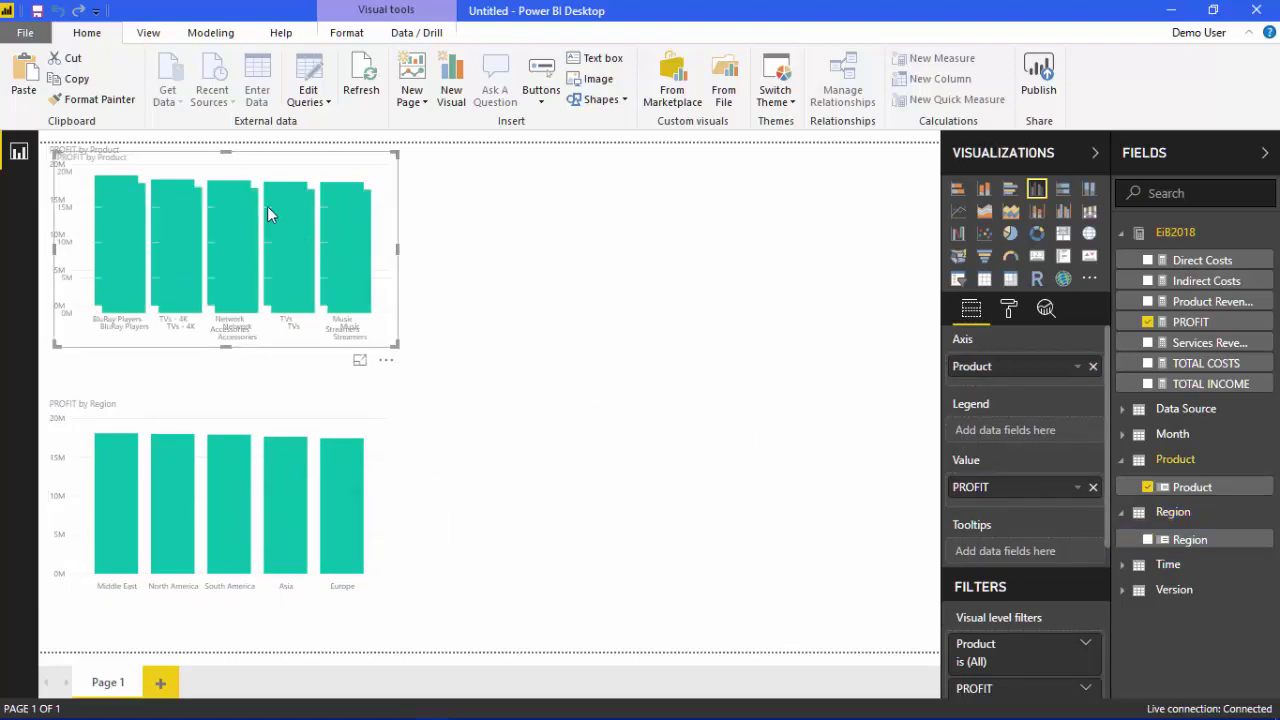
{"action": "left_click_drag", "start_coordinate": [290, 168], "coordinate": [700, 168]}
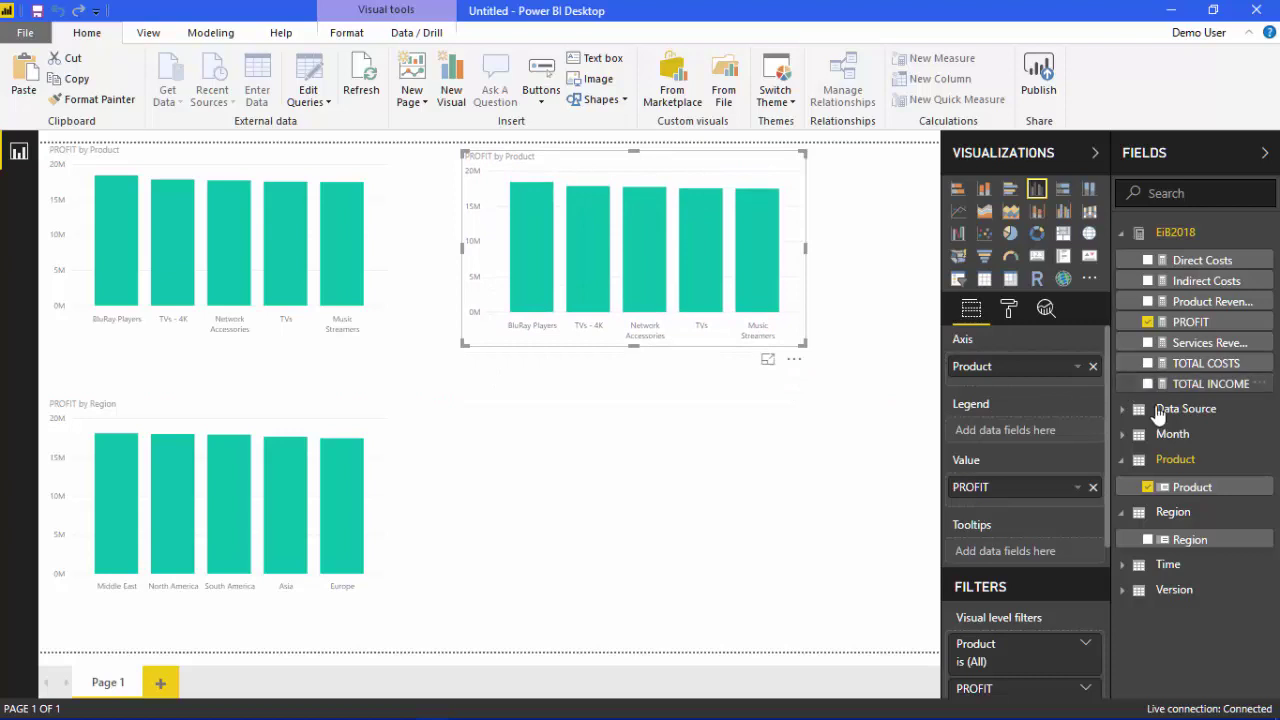
{"action": "left_click", "coordinate": [1124, 566]}
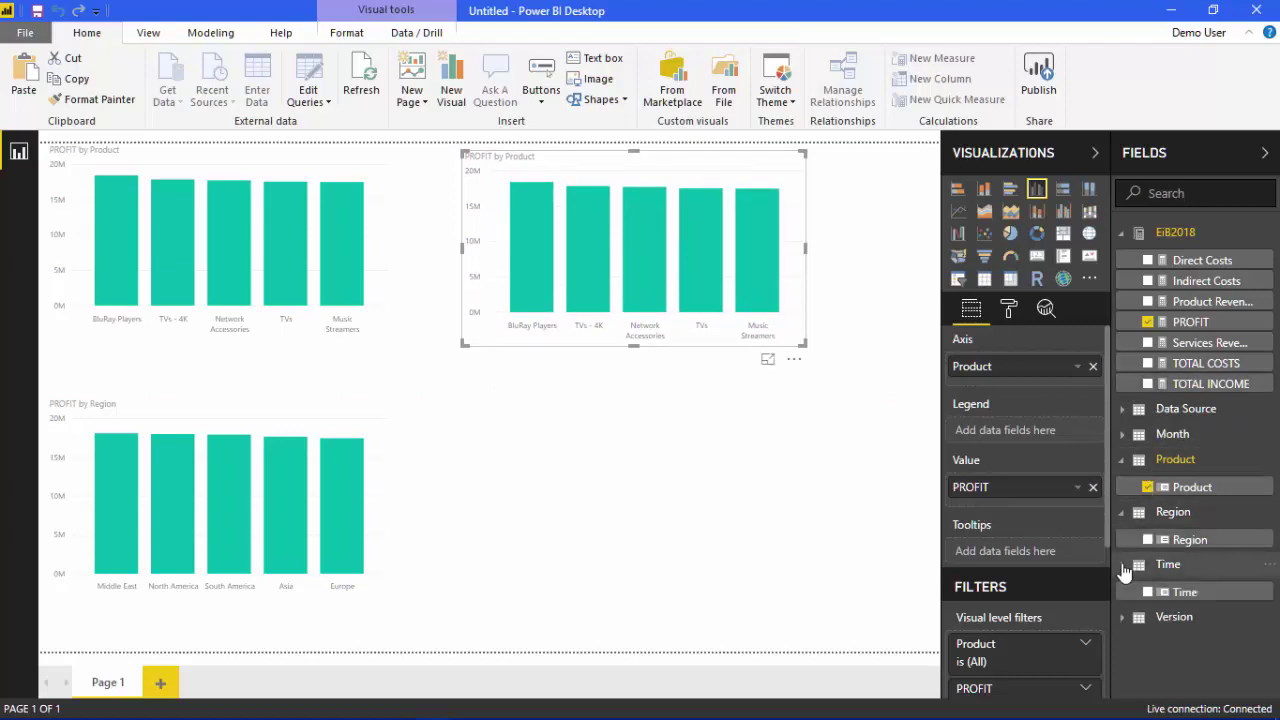
{"action": "left_click_drag", "start_coordinate": [1175, 590], "coordinate": [1040, 368]}
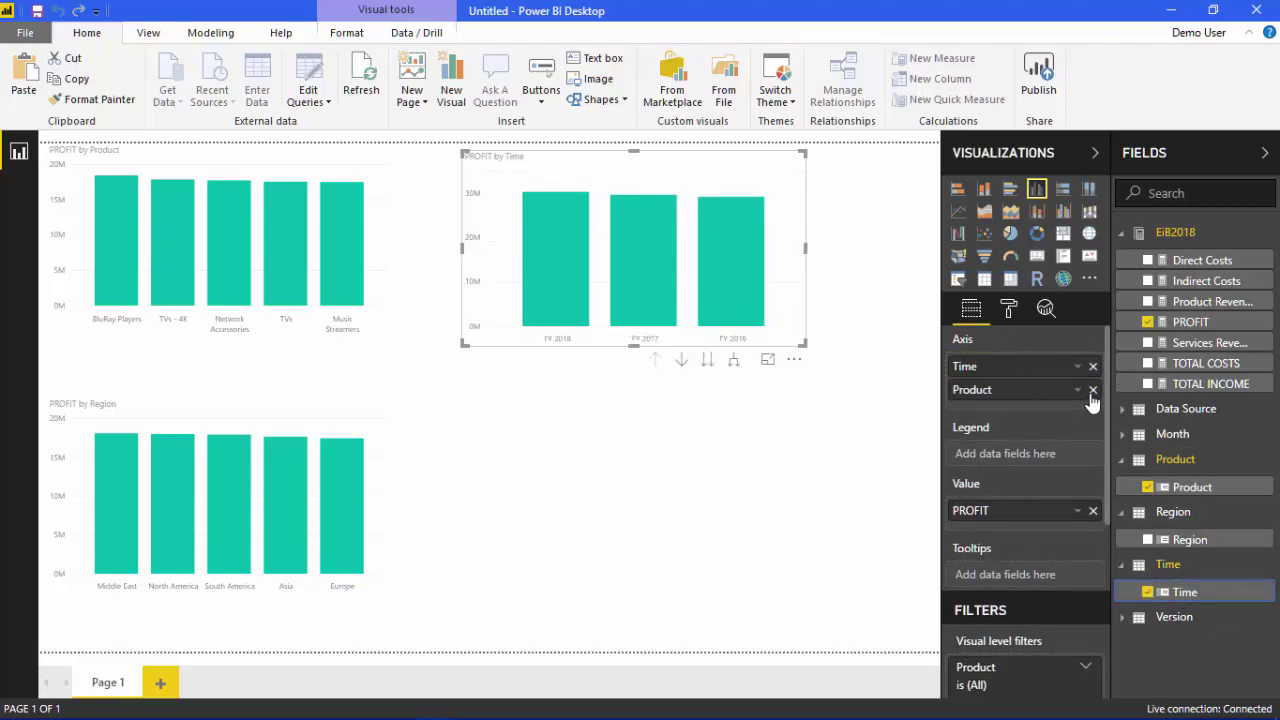
{"action": "left_click", "coordinate": [1093, 390]}
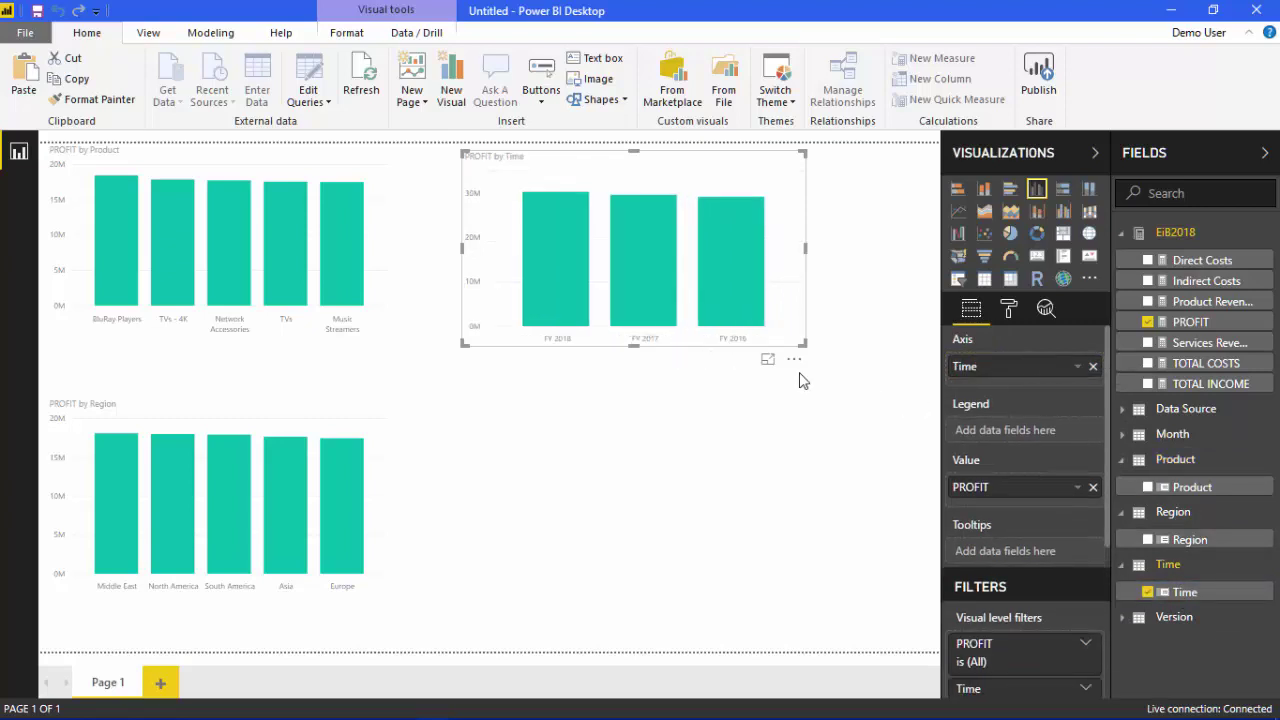
- Add Month below Time as a second axis level of the Time chart, and deselect the chart
{"action": "left_click", "coordinate": [1126, 440]}
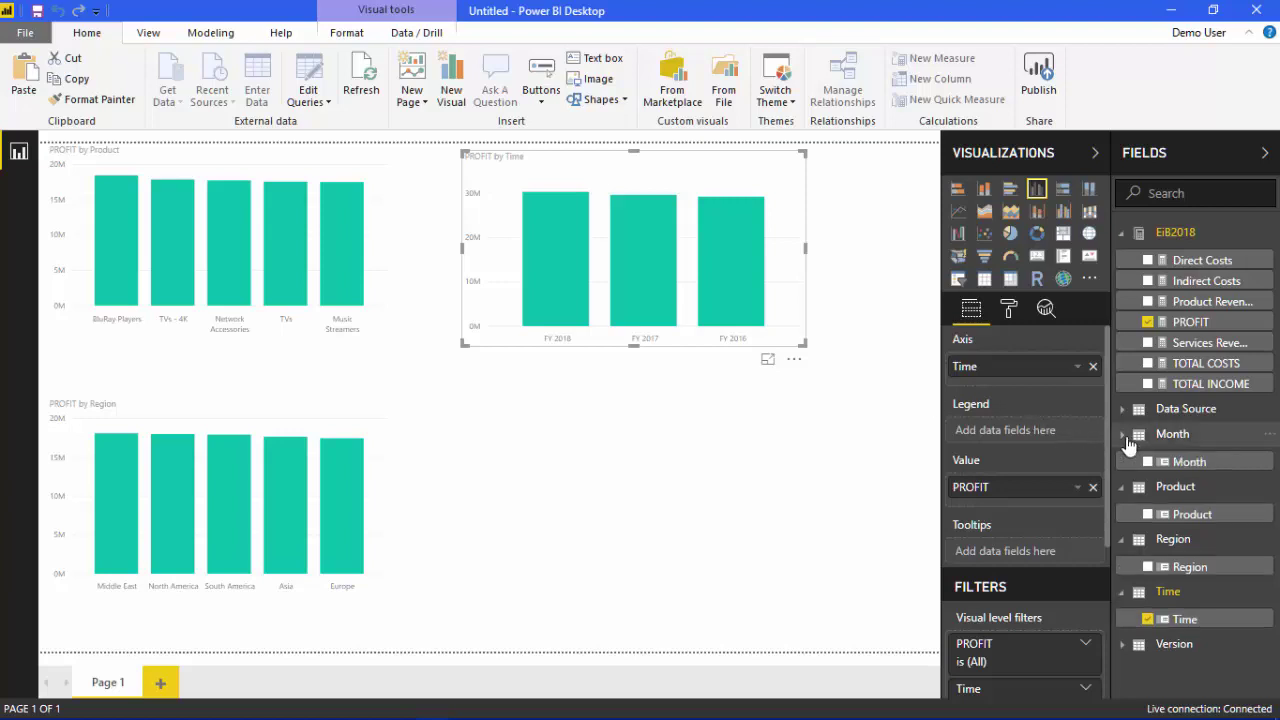
{"action": "left_click_drag", "start_coordinate": [1155, 460], "coordinate": [1060, 390]}
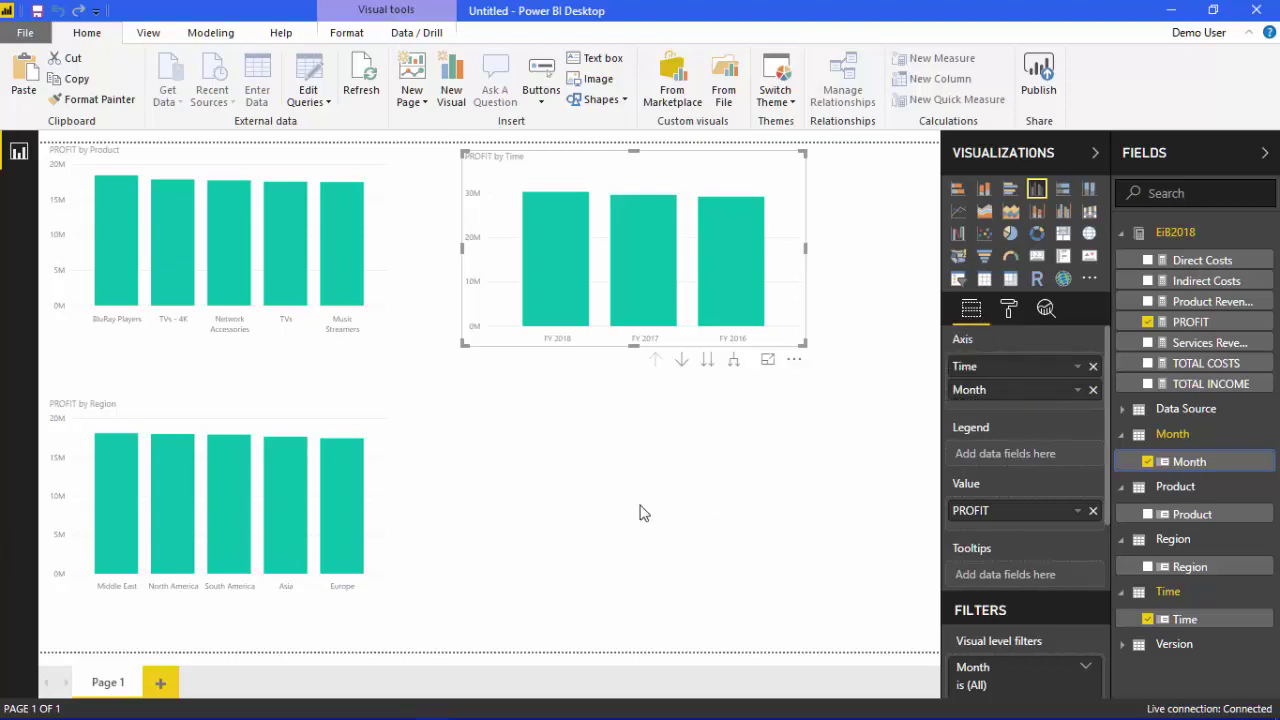
{"action": "left_click", "coordinate": [481, 439]}
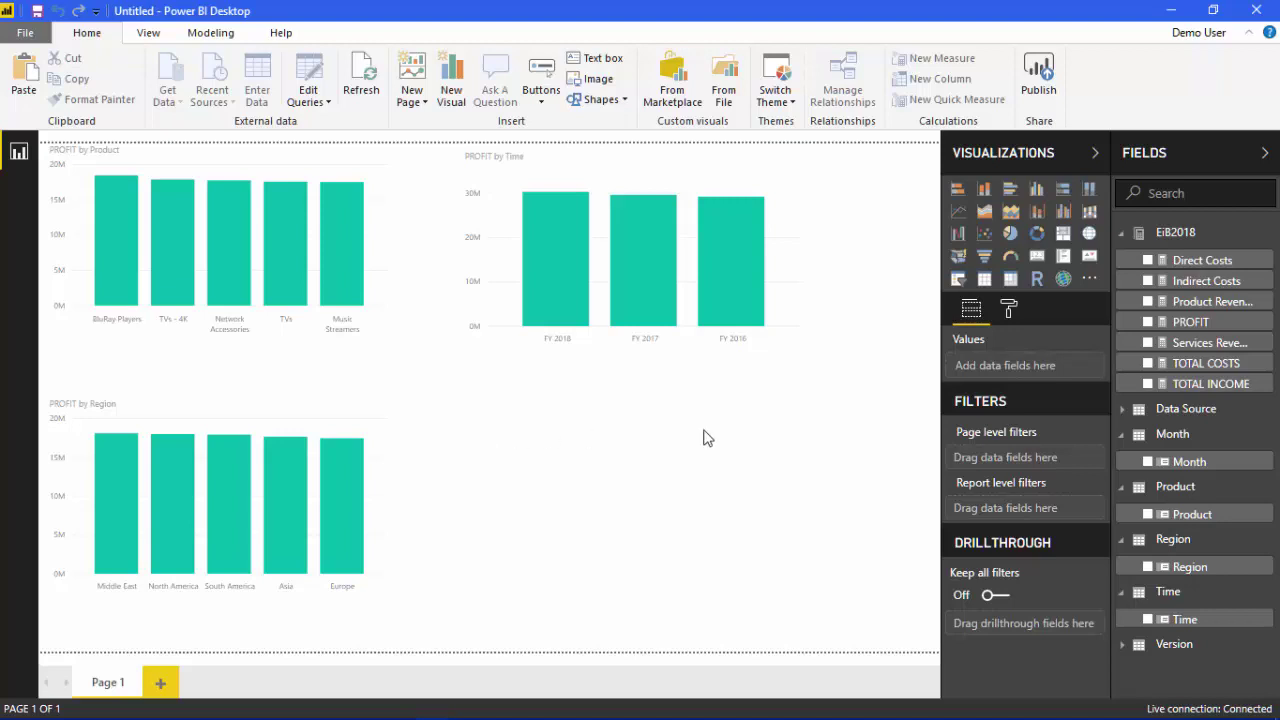
- Add a slicer for Product and place it below the Time chart
{"action": "left_click", "coordinate": [958, 280]}
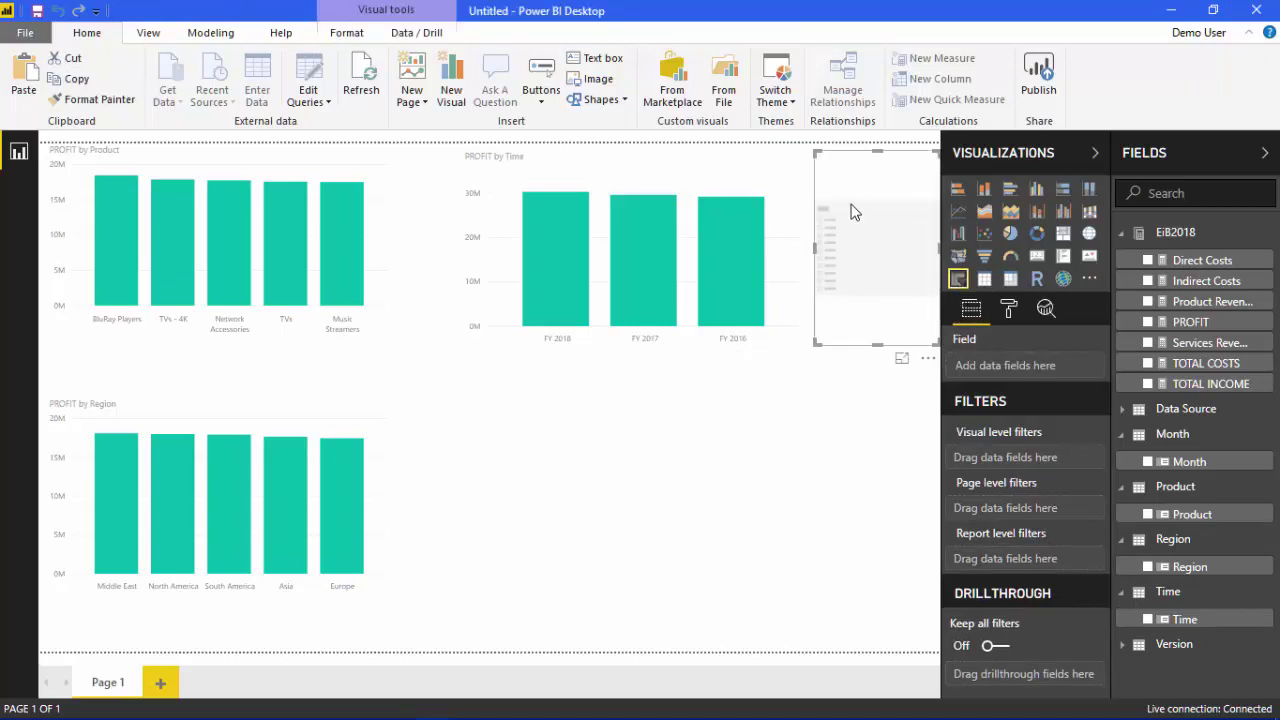
{"action": "left_click_drag", "start_coordinate": [855, 168], "coordinate": [495, 434]}
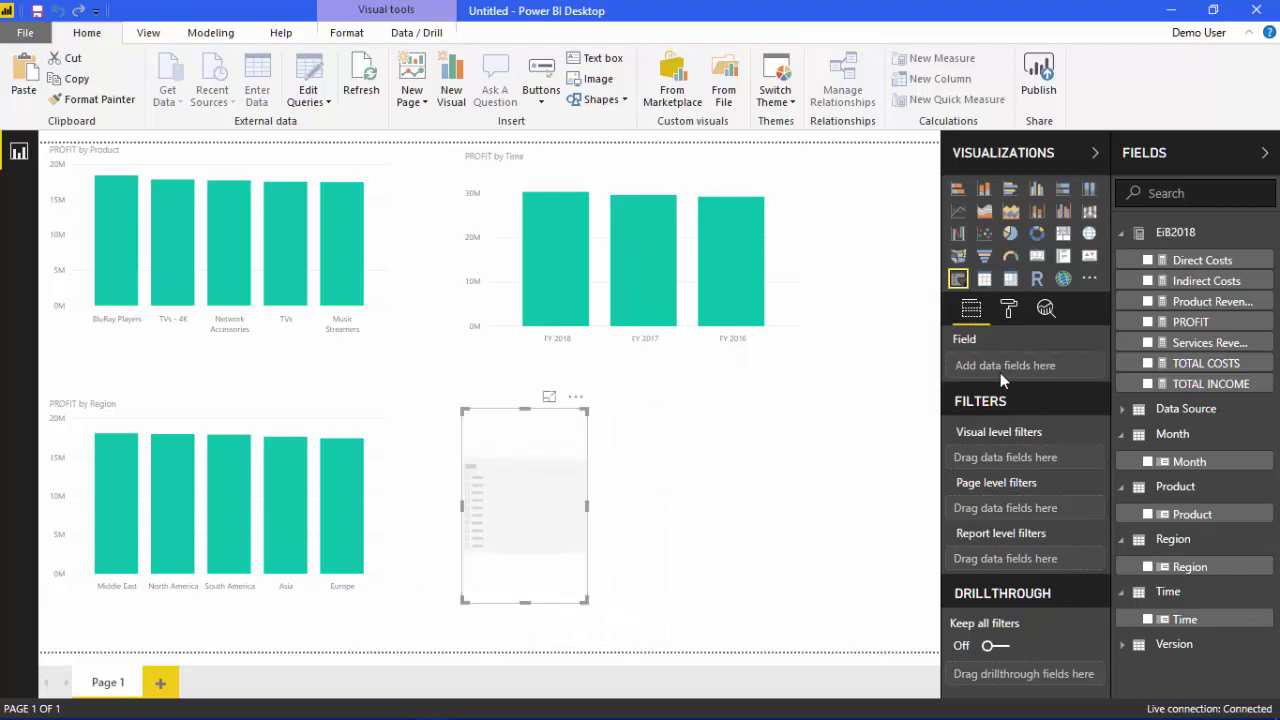
{"action": "left_click", "coordinate": [1149, 516]}
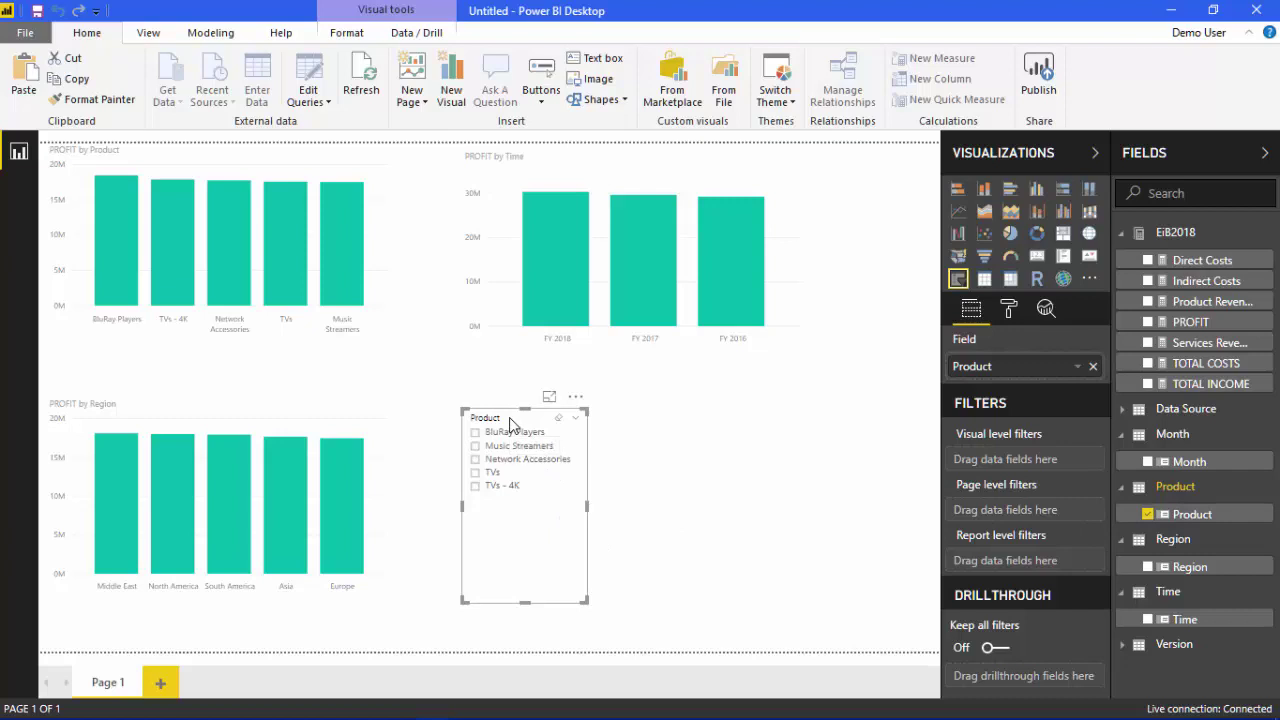
- Duplicate the Product slicer, place the copy beside it, and set its field to Region
{"action": "key", "text": "ctrl+c"}
{"action": "key", "text": "ctrl+v"}
{"action": "left_click_drag", "start_coordinate": [514, 426], "coordinate": [714, 428]}
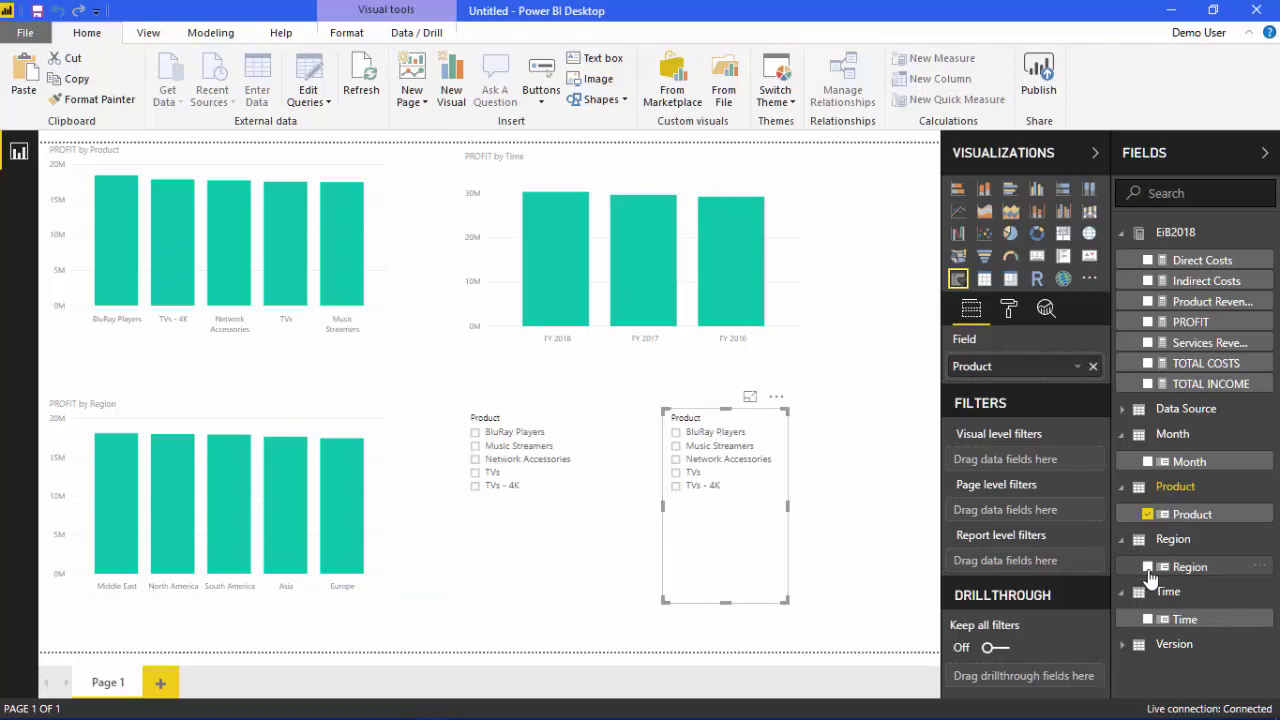
{"action": "left_click_drag", "start_coordinate": [1160, 567], "coordinate": [1017, 374]}
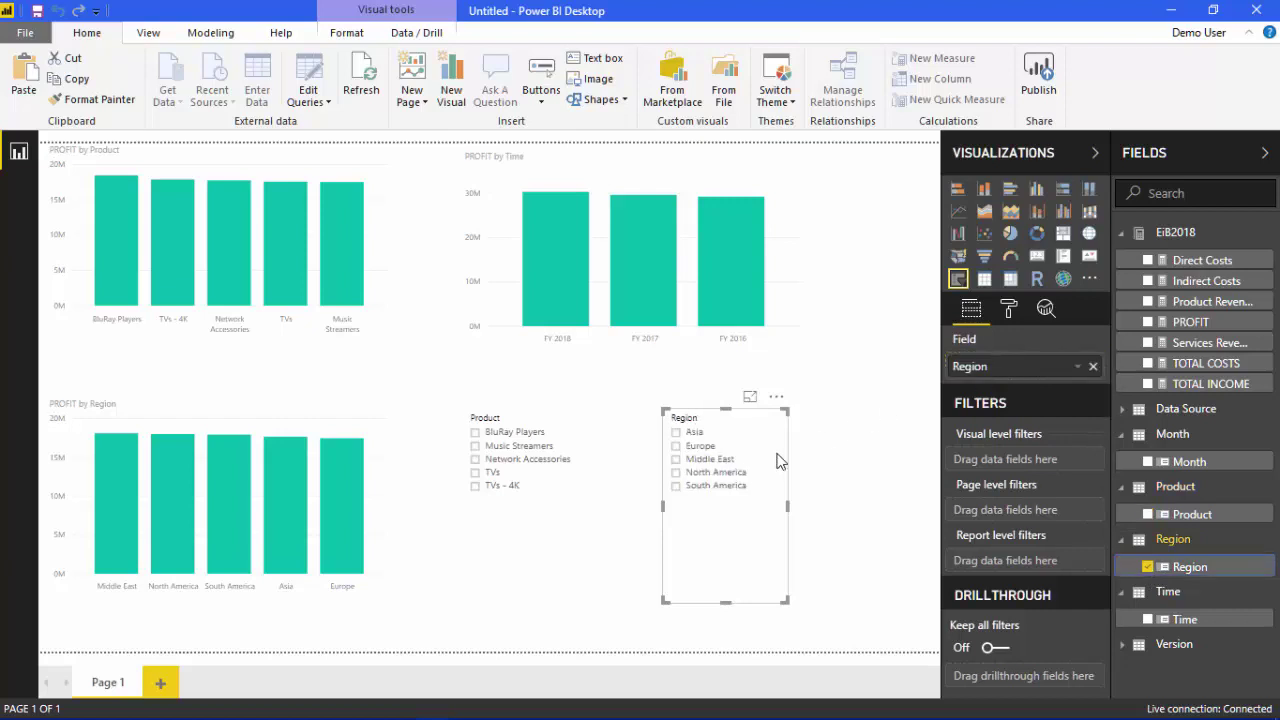
- Filter the report to Asia with the Region slicer and examine the Product and Time charts
{"action": "left_click", "coordinate": [676, 433]}
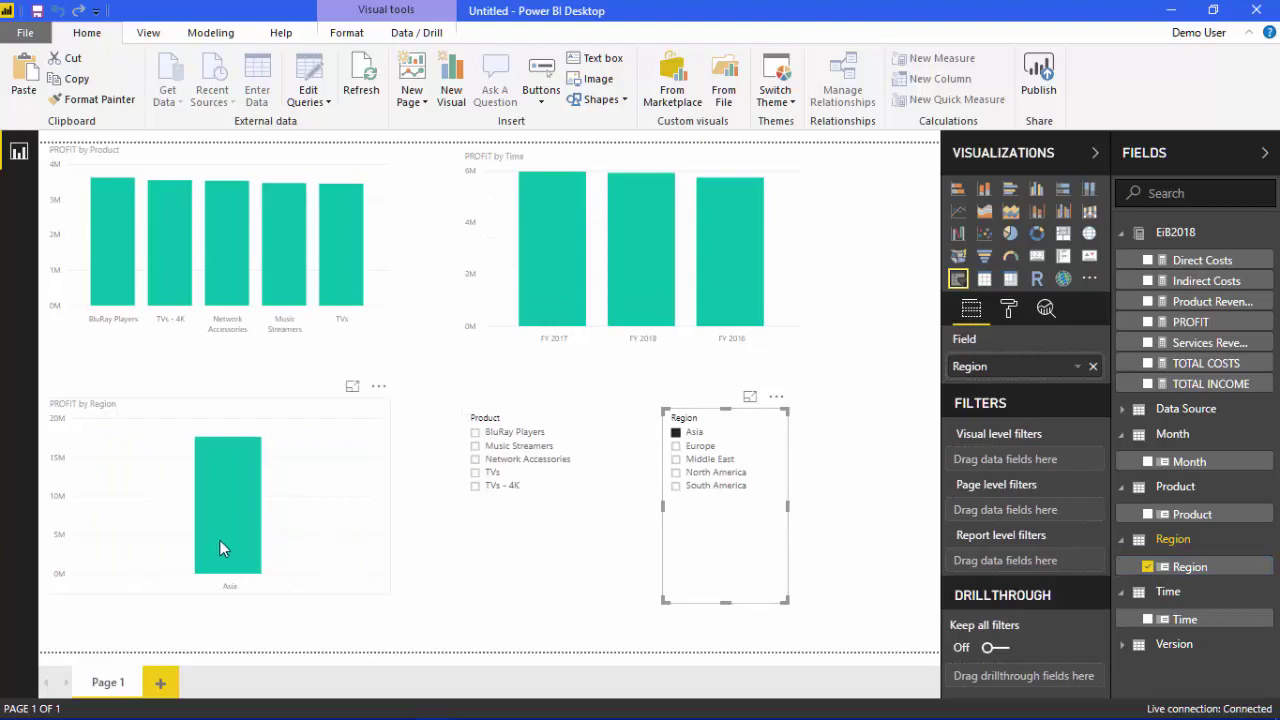
{"action": "mouse_move", "coordinate": [110, 237]}
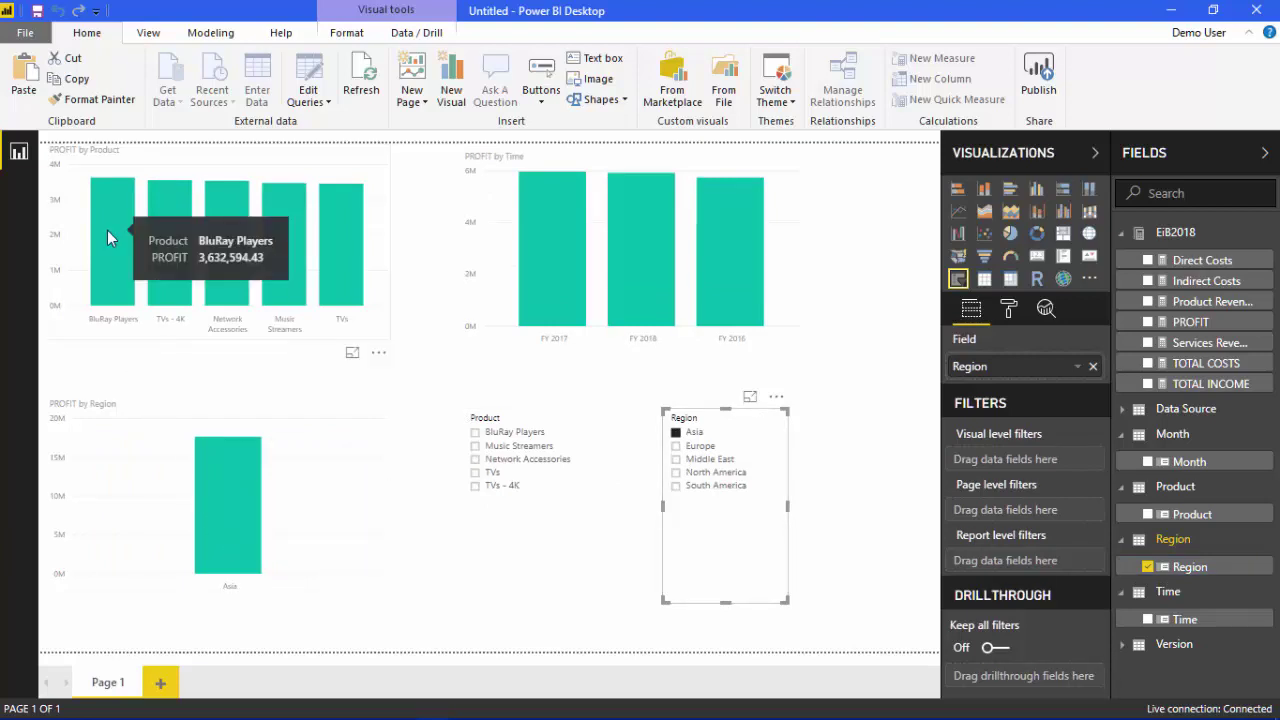
{"action": "mouse_move", "coordinate": [612, 322]}
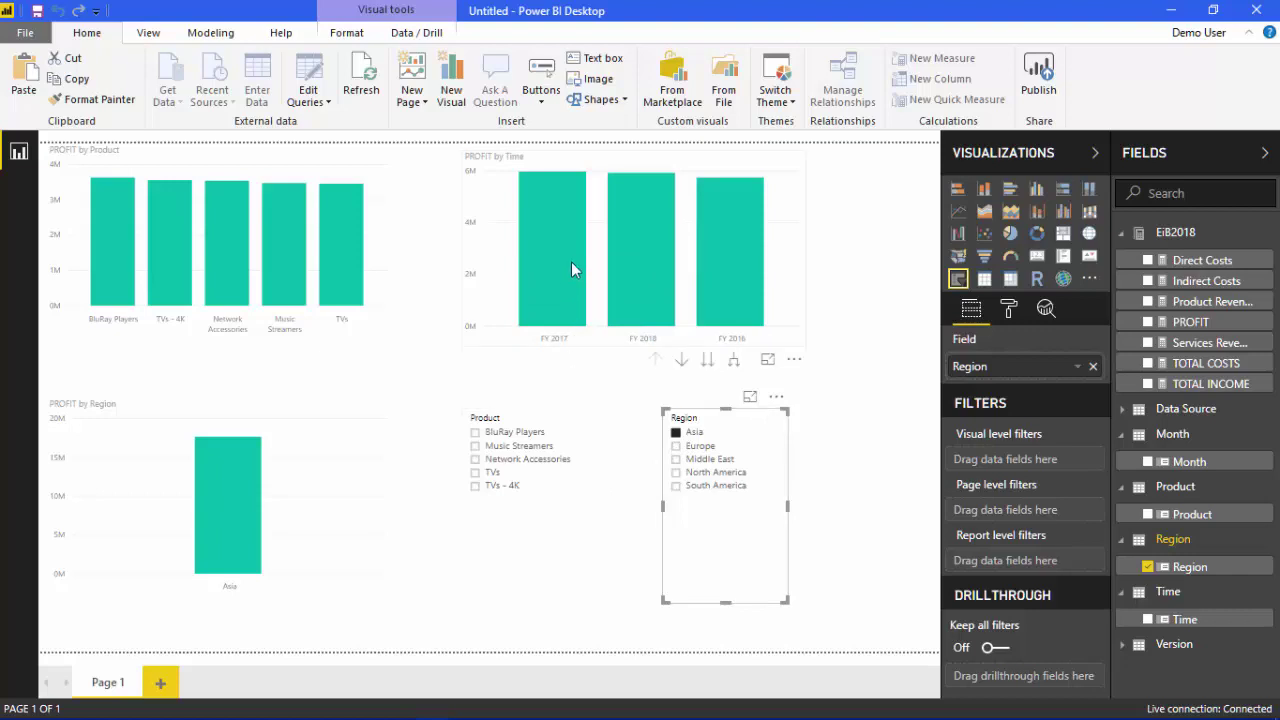
- Compare the yearly PROFIT bars in the Time chart and sort the chart by Time
{"action": "mouse_move", "coordinate": [572, 264]}
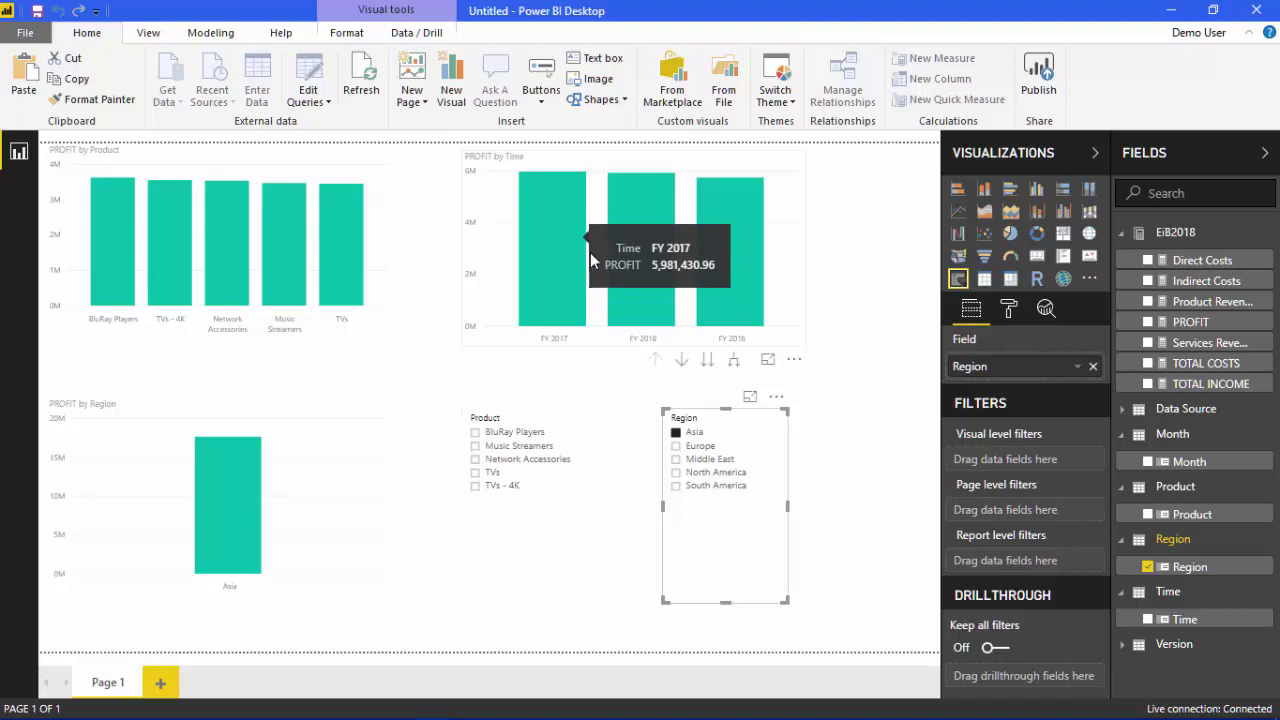
{"action": "mouse_move", "coordinate": [748, 255]}
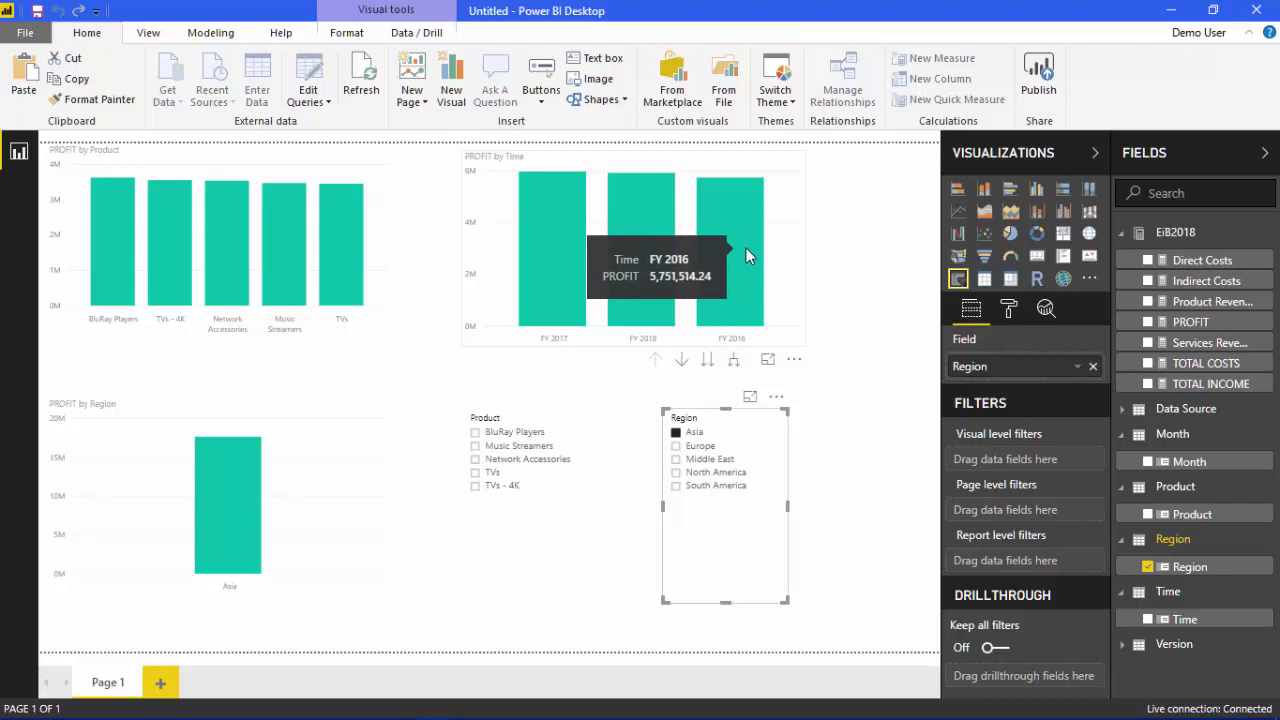
{"action": "mouse_move", "coordinate": [659, 234]}
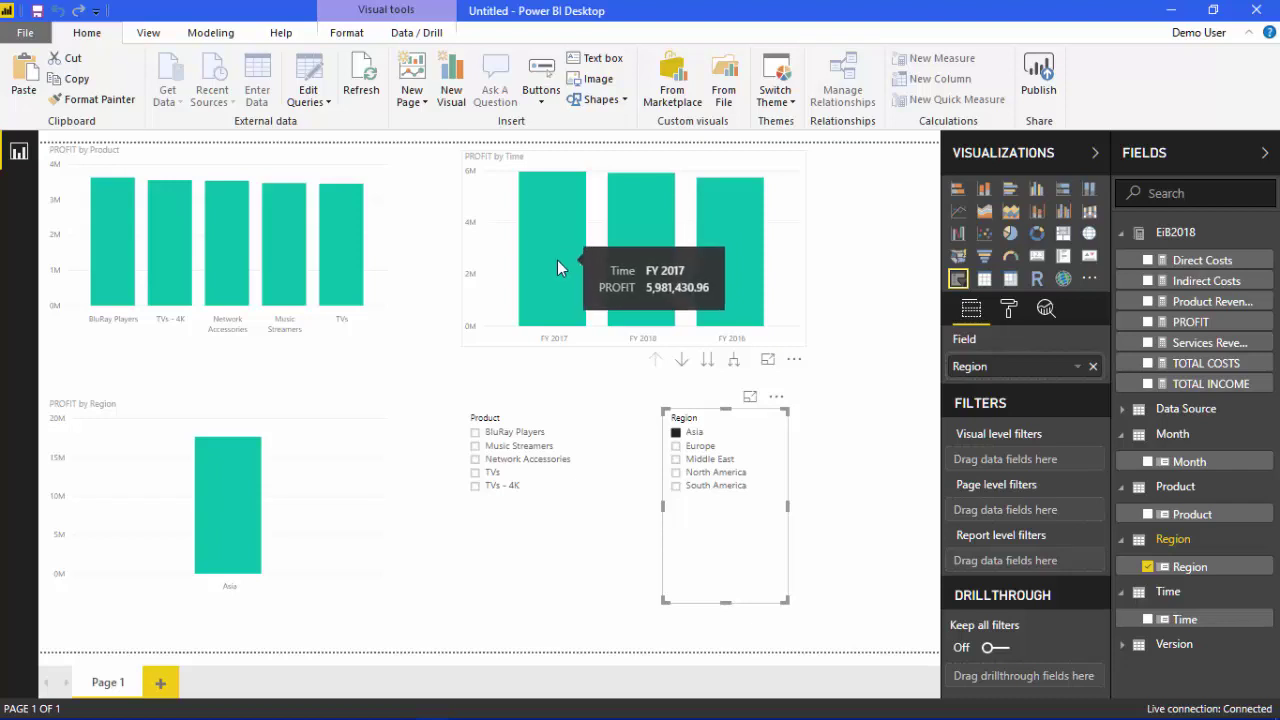
{"action": "mouse_move", "coordinate": [769, 281]}
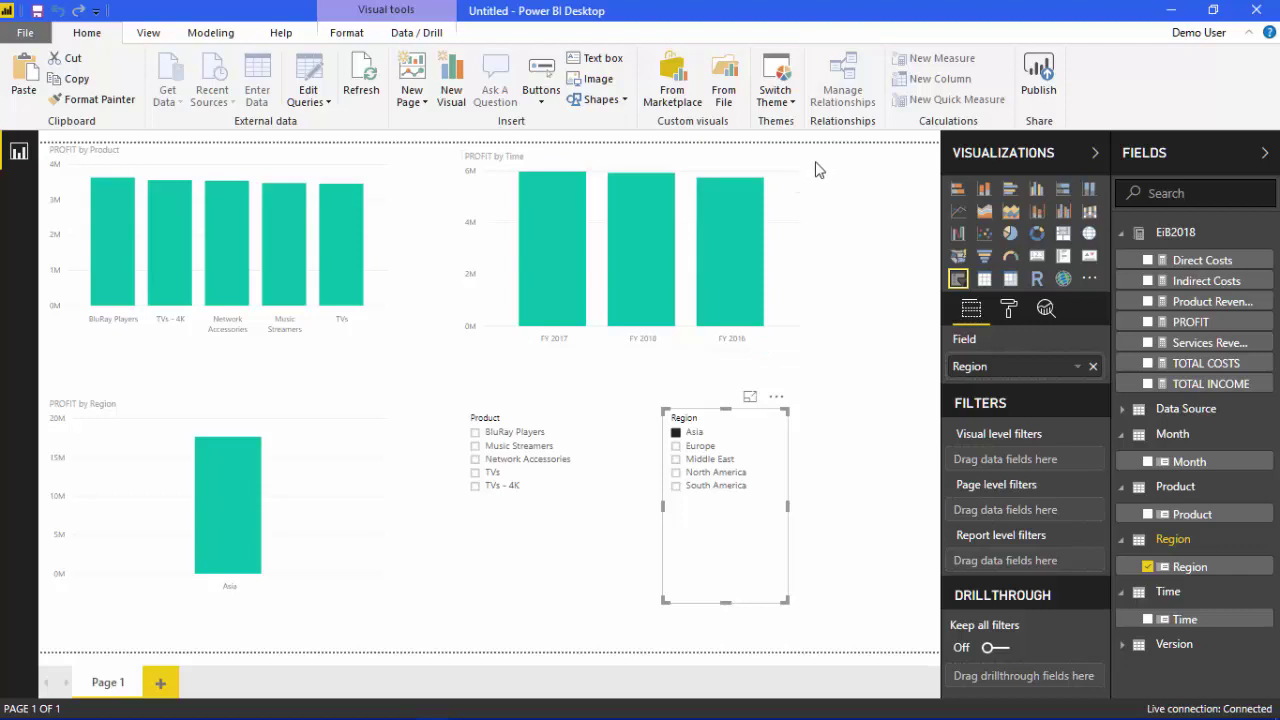
{"action": "left_click", "coordinate": [738, 168]}
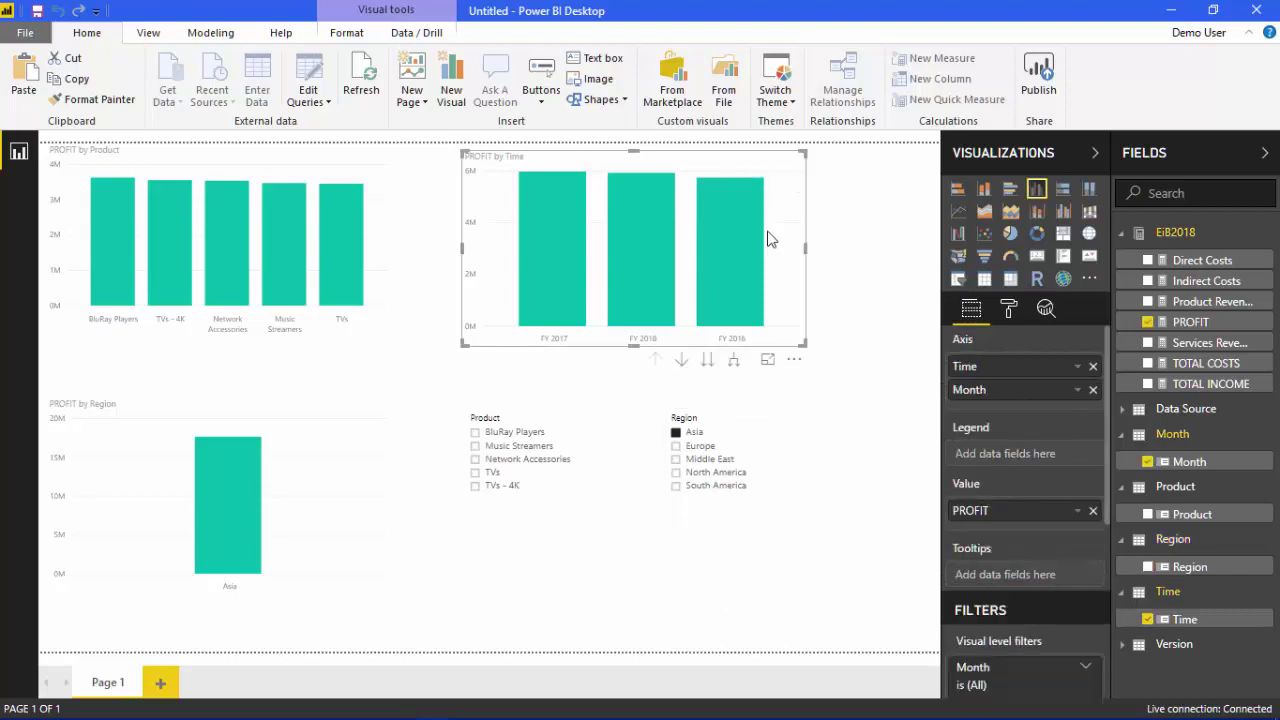
{"action": "left_click", "coordinate": [794, 361]}
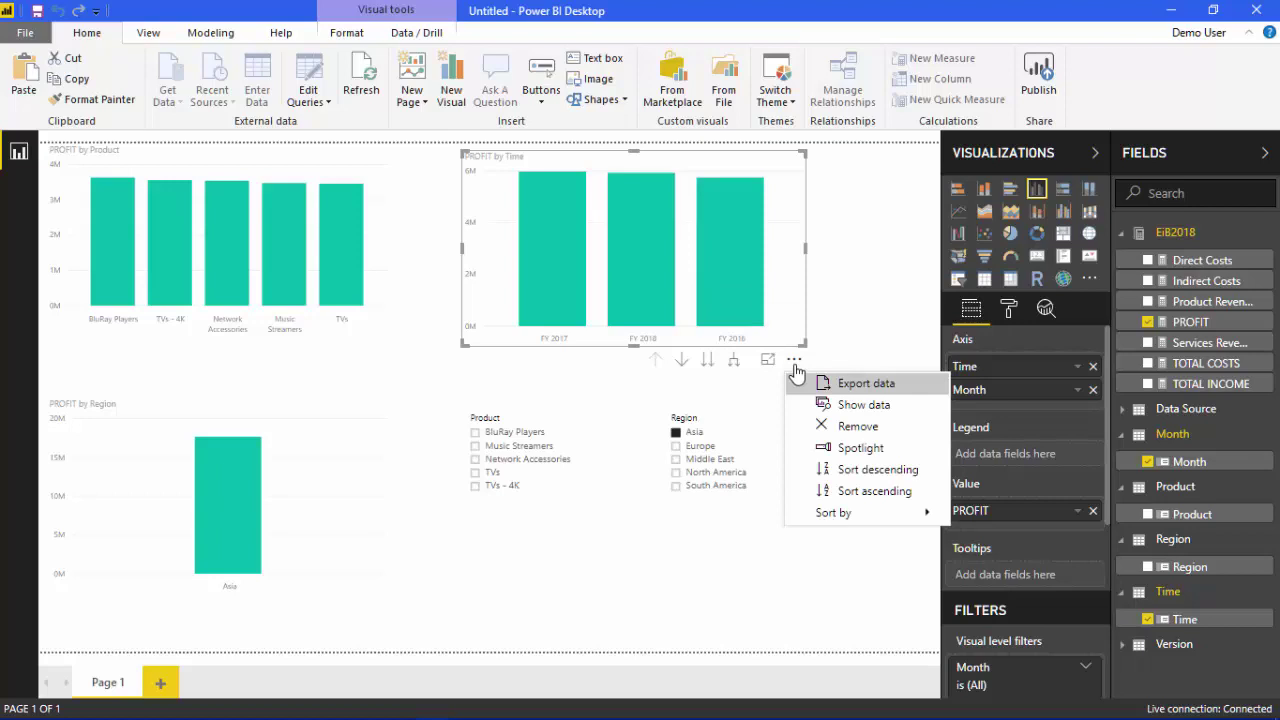
{"action": "mouse_move", "coordinate": [886, 518]}
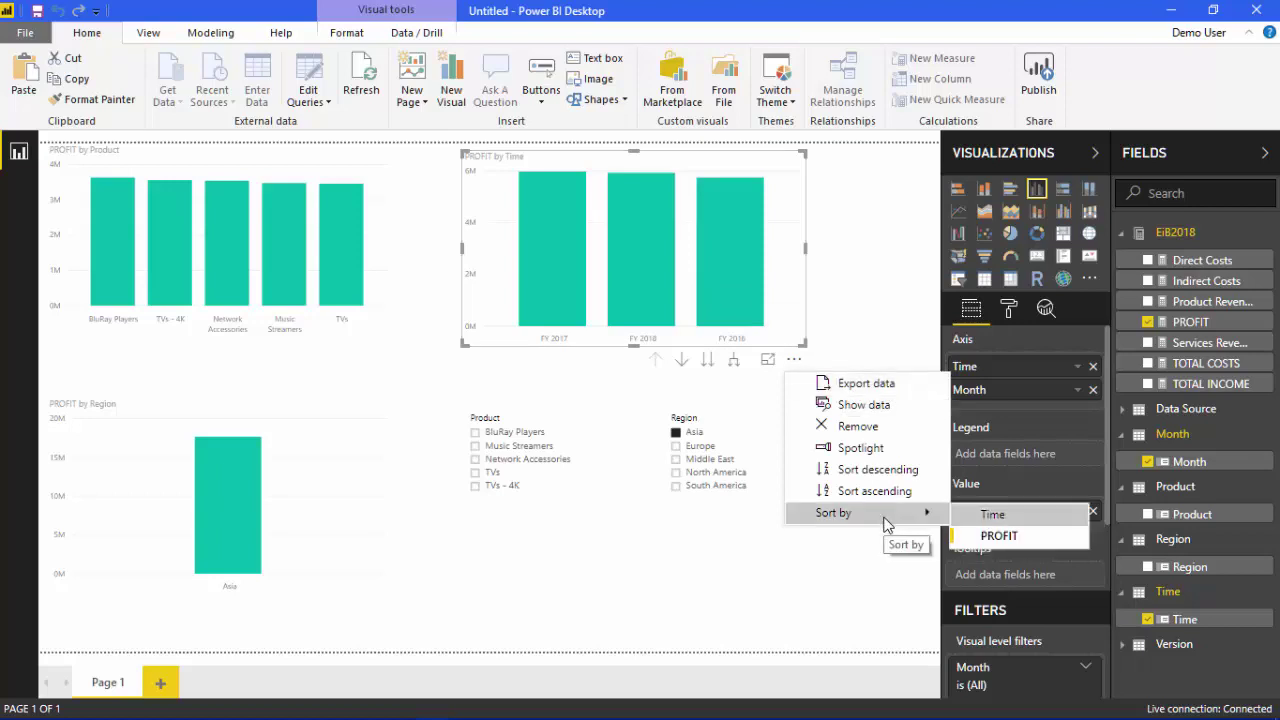
{"action": "left_click", "coordinate": [1000, 532]}
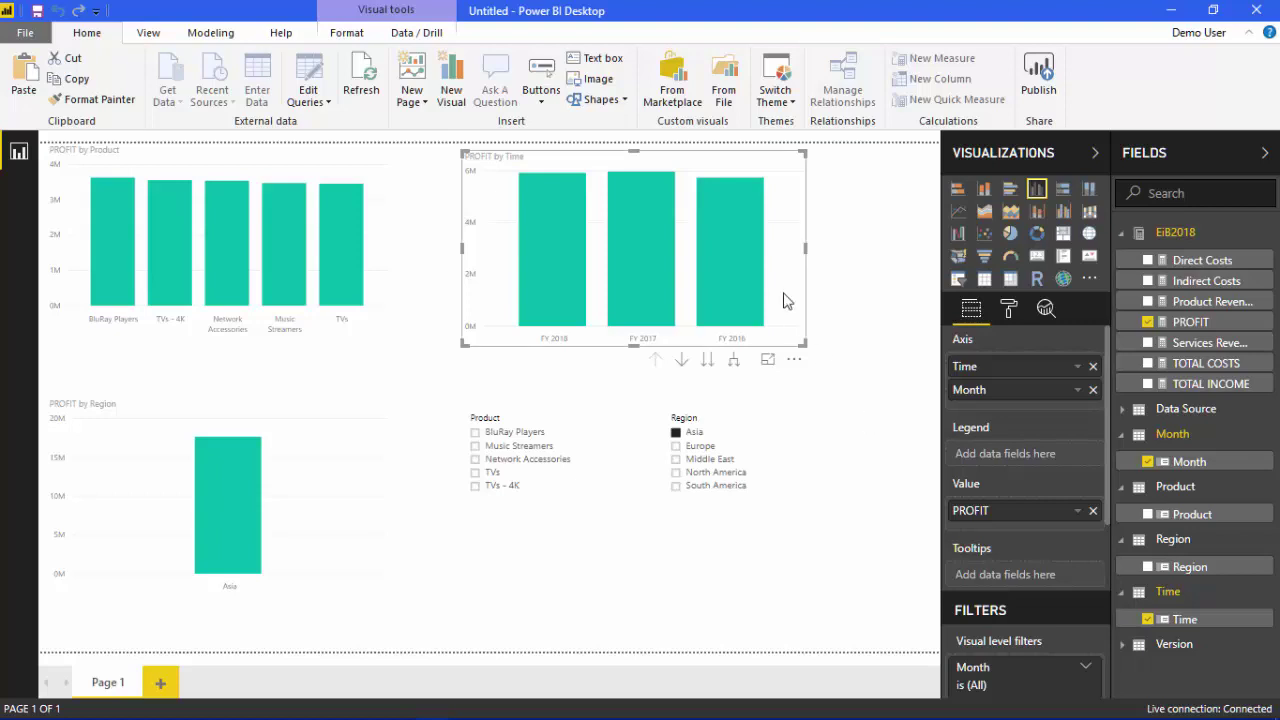
- Turn on drill-down in the Time chart and view the months of FY 2017 and FY 2016, returning to the yearly level after each
{"action": "mouse_move", "coordinate": [733, 327]}
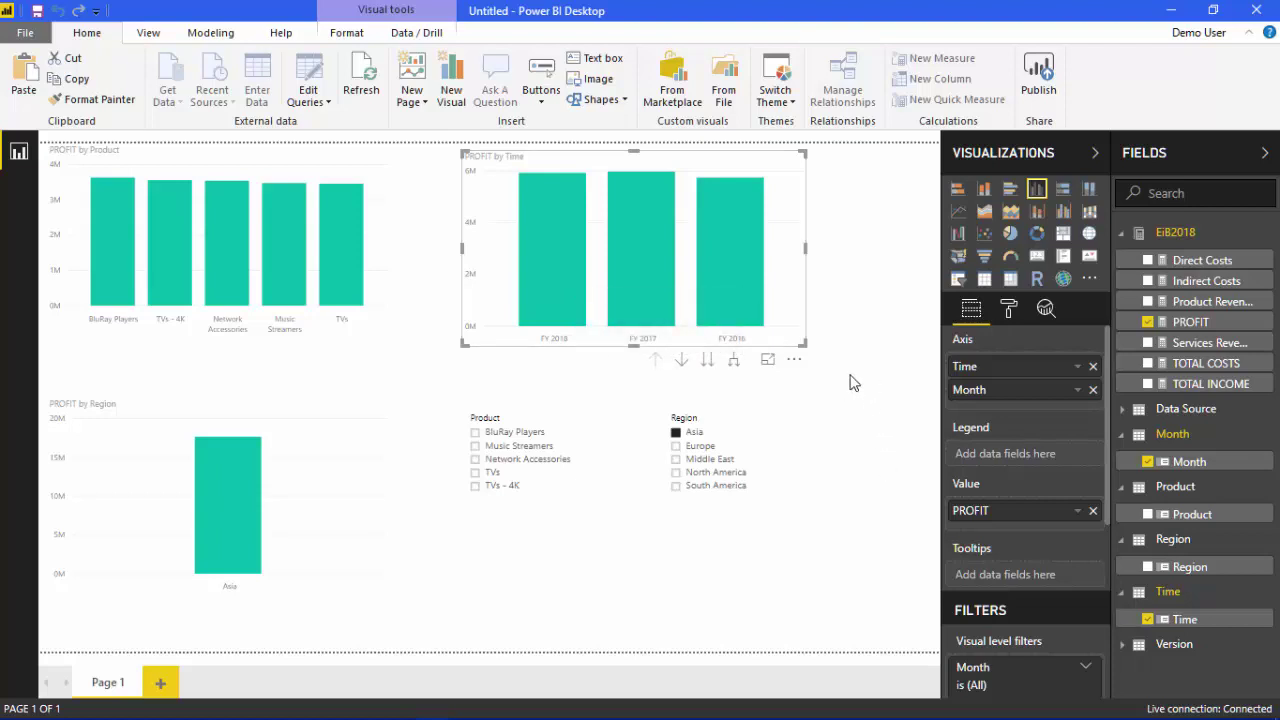
{"action": "left_click", "coordinate": [680, 362]}
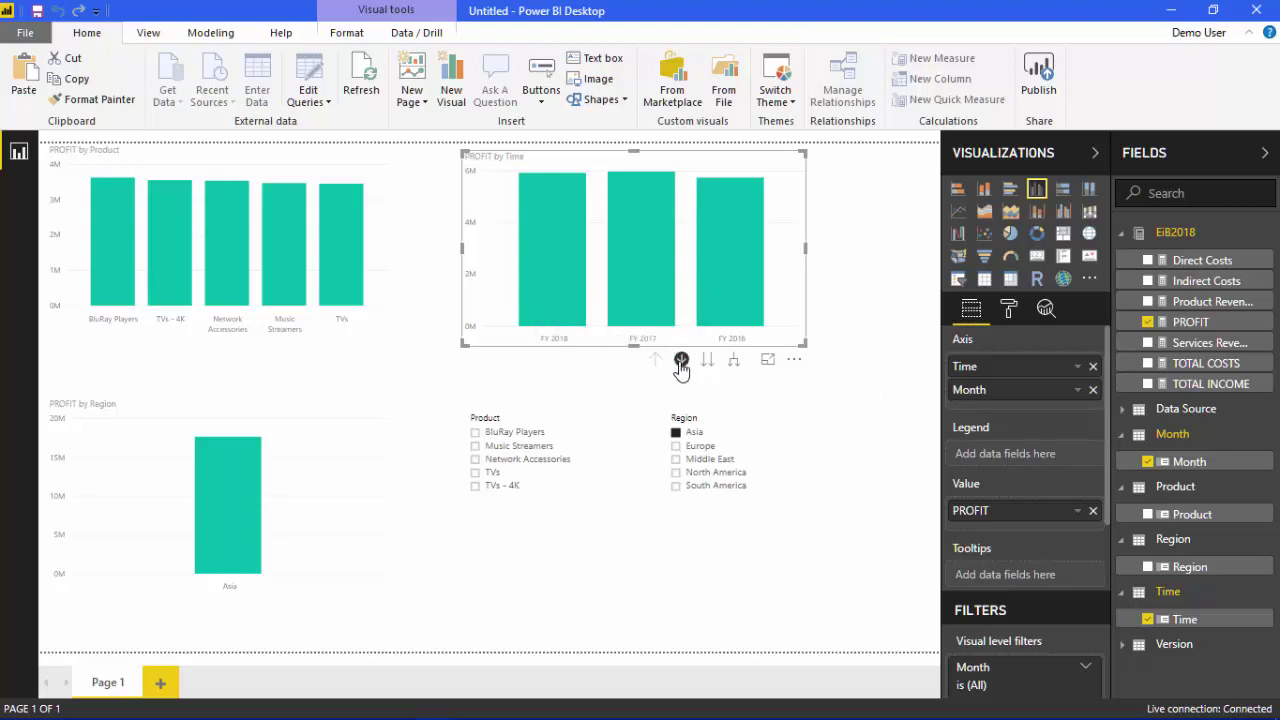
{"action": "left_click", "coordinate": [644, 284]}
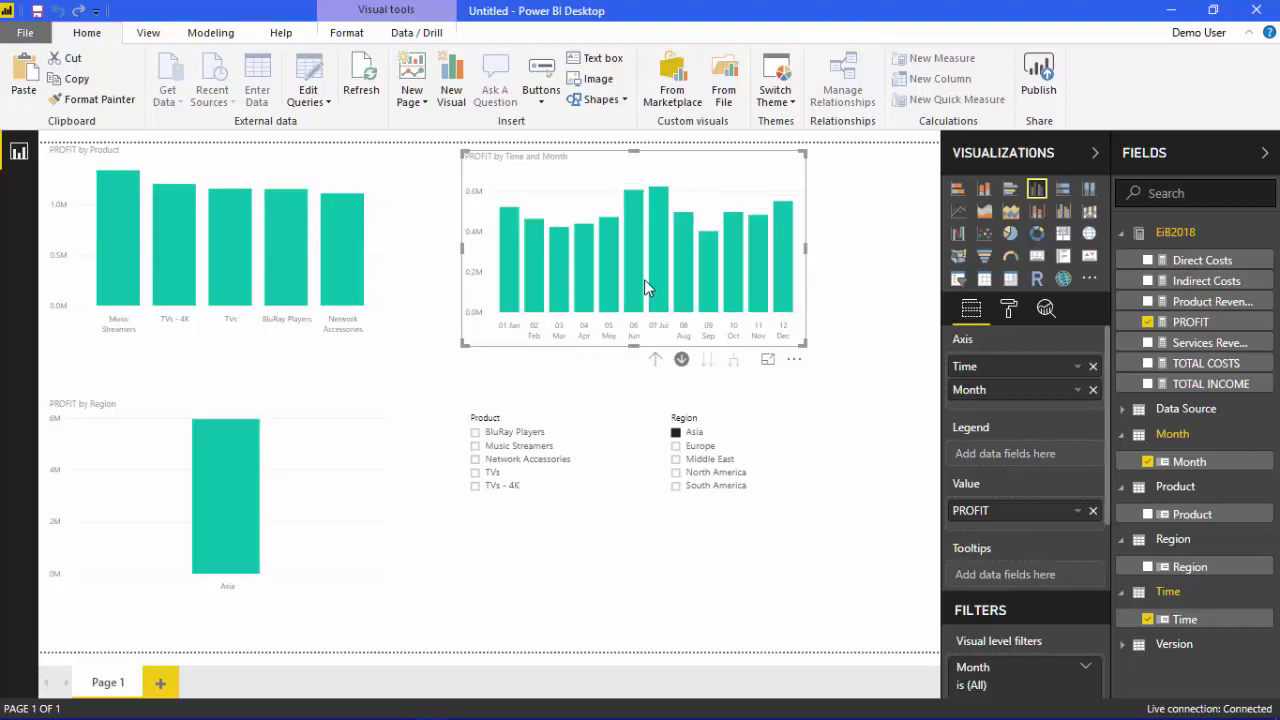
{"action": "left_click", "coordinate": [655, 361]}
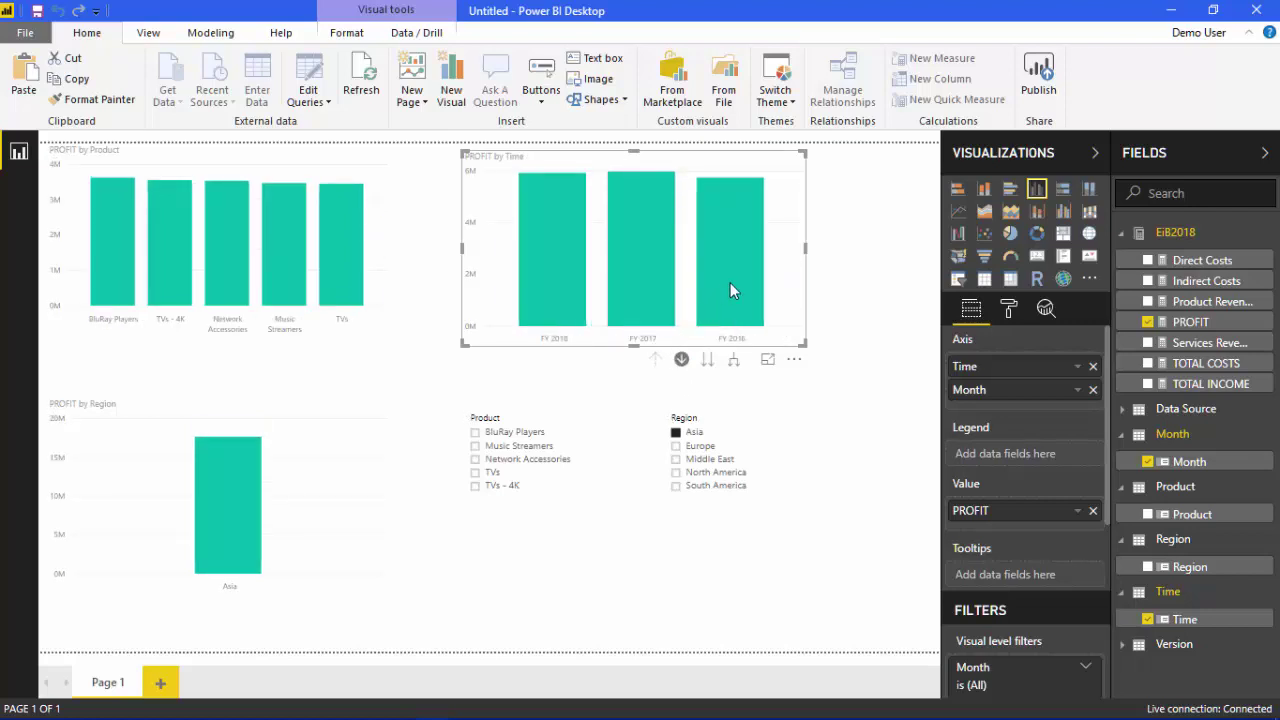
{"action": "left_click", "coordinate": [730, 290]}
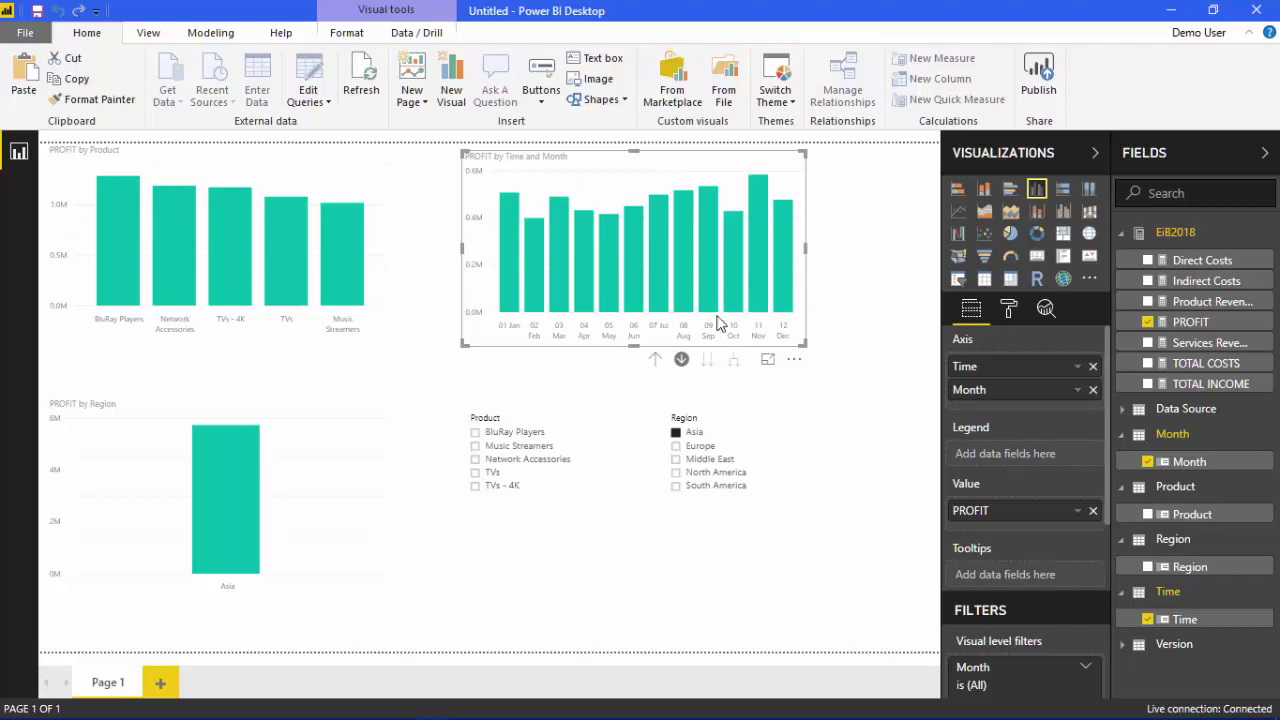
{"action": "left_click", "coordinate": [655, 362]}
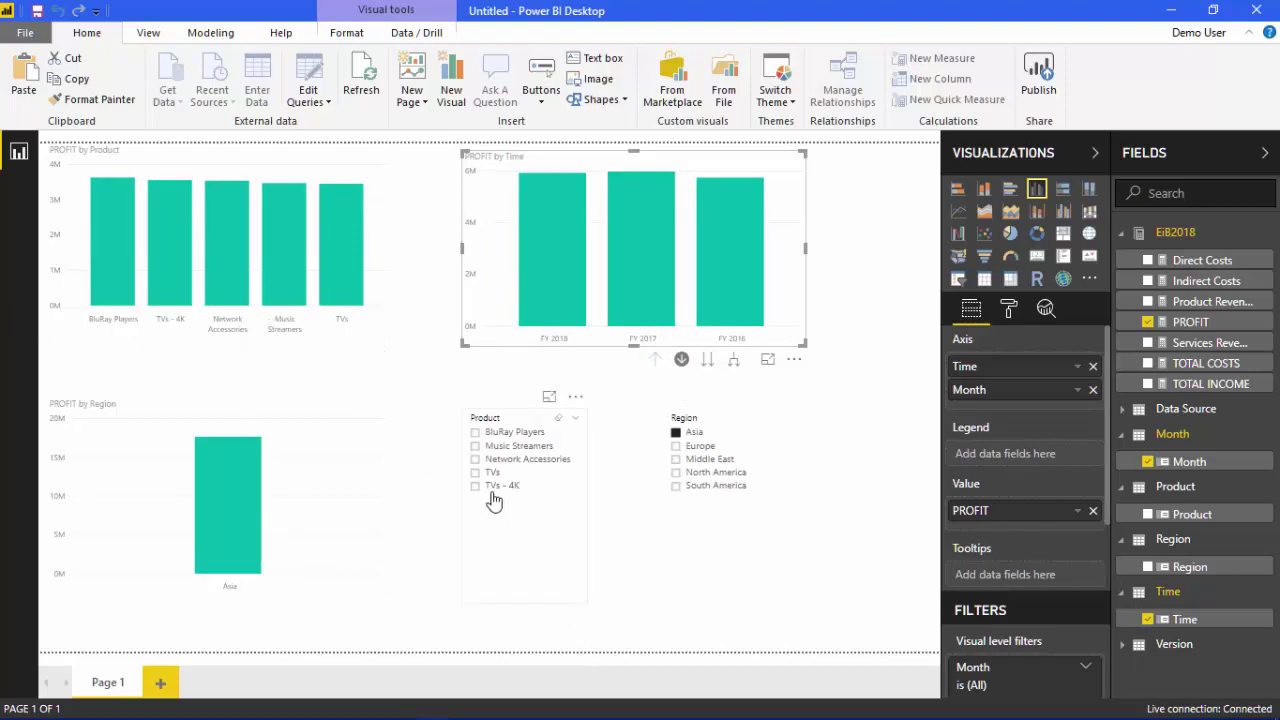
- Clear the Asia filter in the Region slicer and highlight Network Accessories across the charts from the Product chart
{"action": "left_click", "coordinate": [676, 436]}
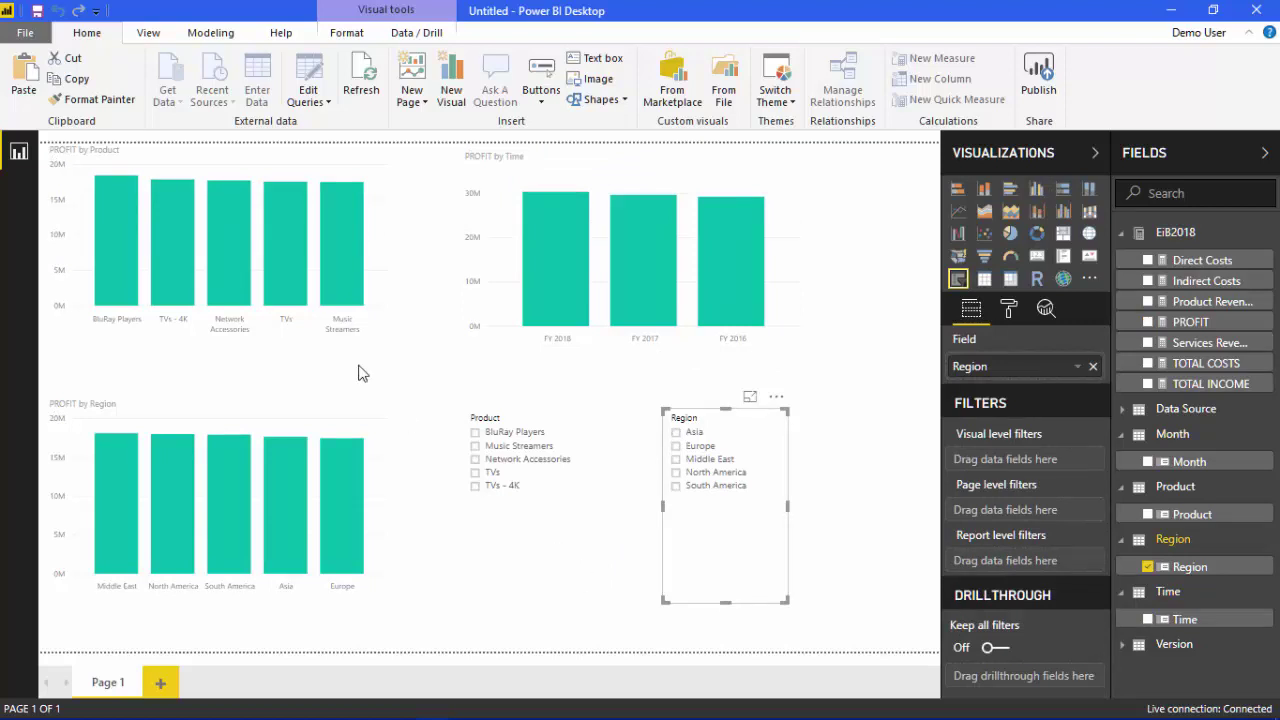
{"action": "left_click", "coordinate": [234, 265]}
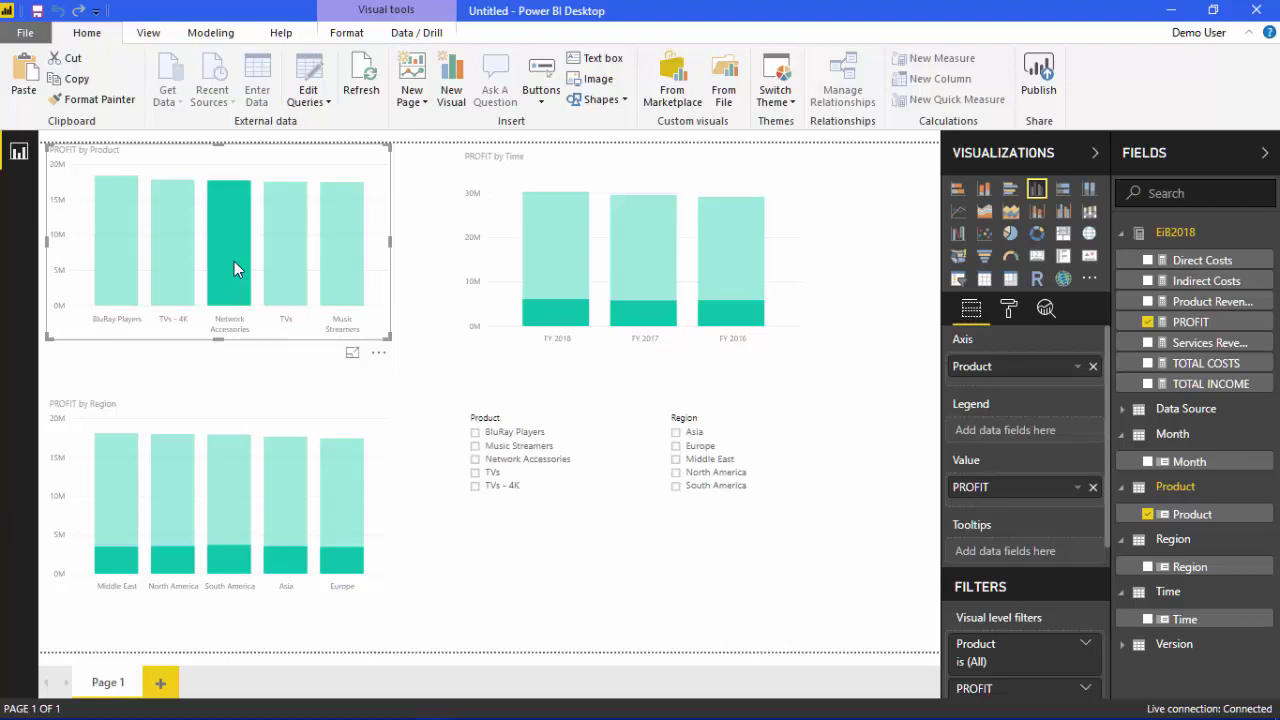
{"action": "mouse_move", "coordinate": [553, 330]}
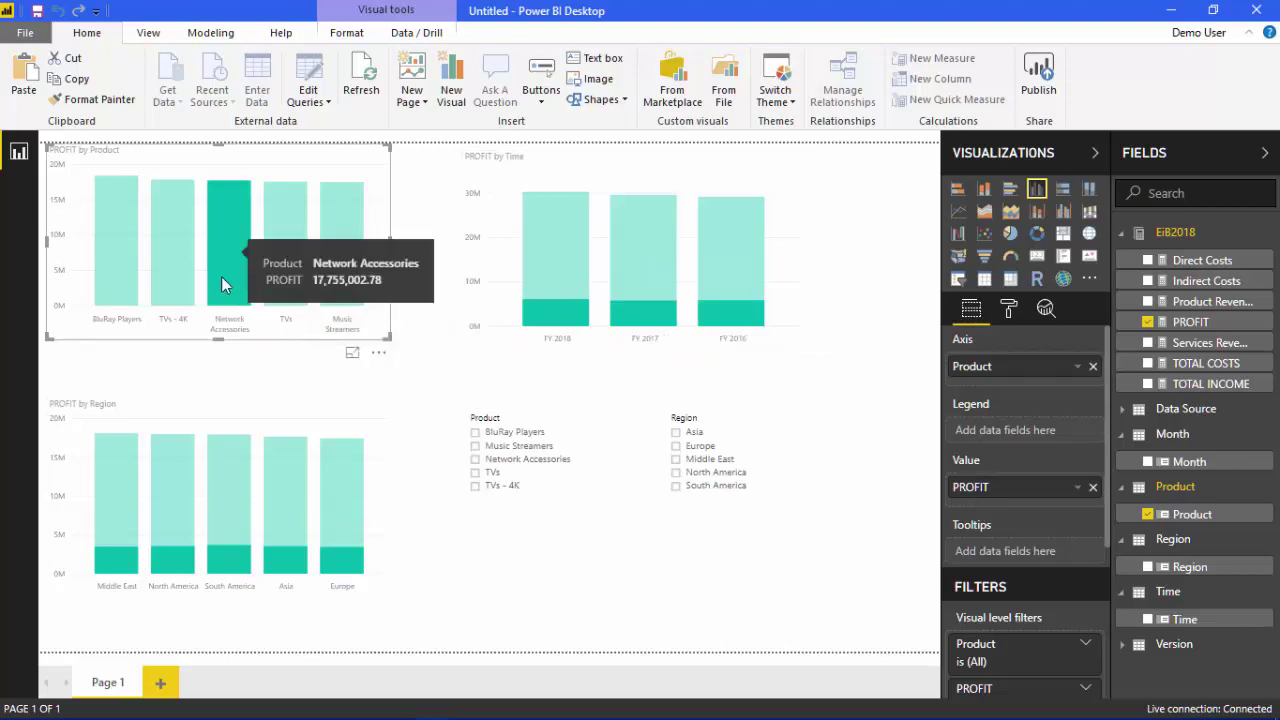
- Highlight North America from the Region chart and drill into the months of FY 2016 in the Time chart
{"action": "left_click", "coordinate": [175, 545]}
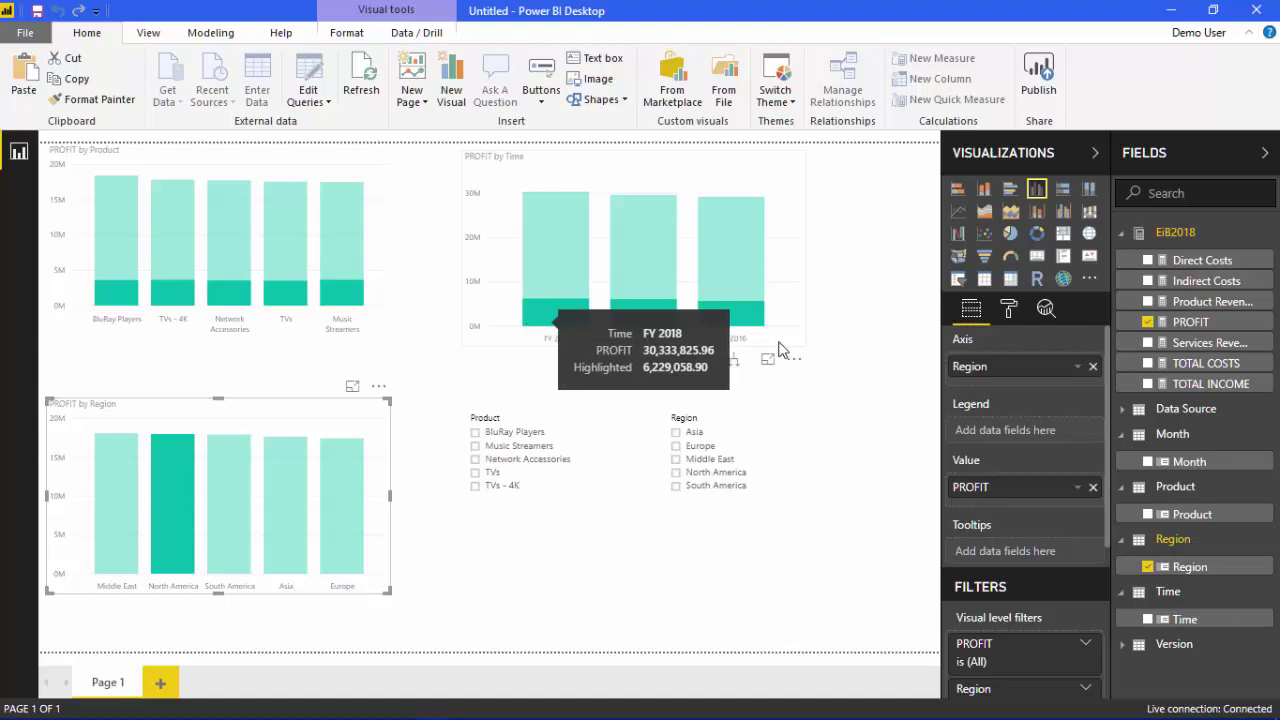
{"action": "left_click", "coordinate": [723, 263]}
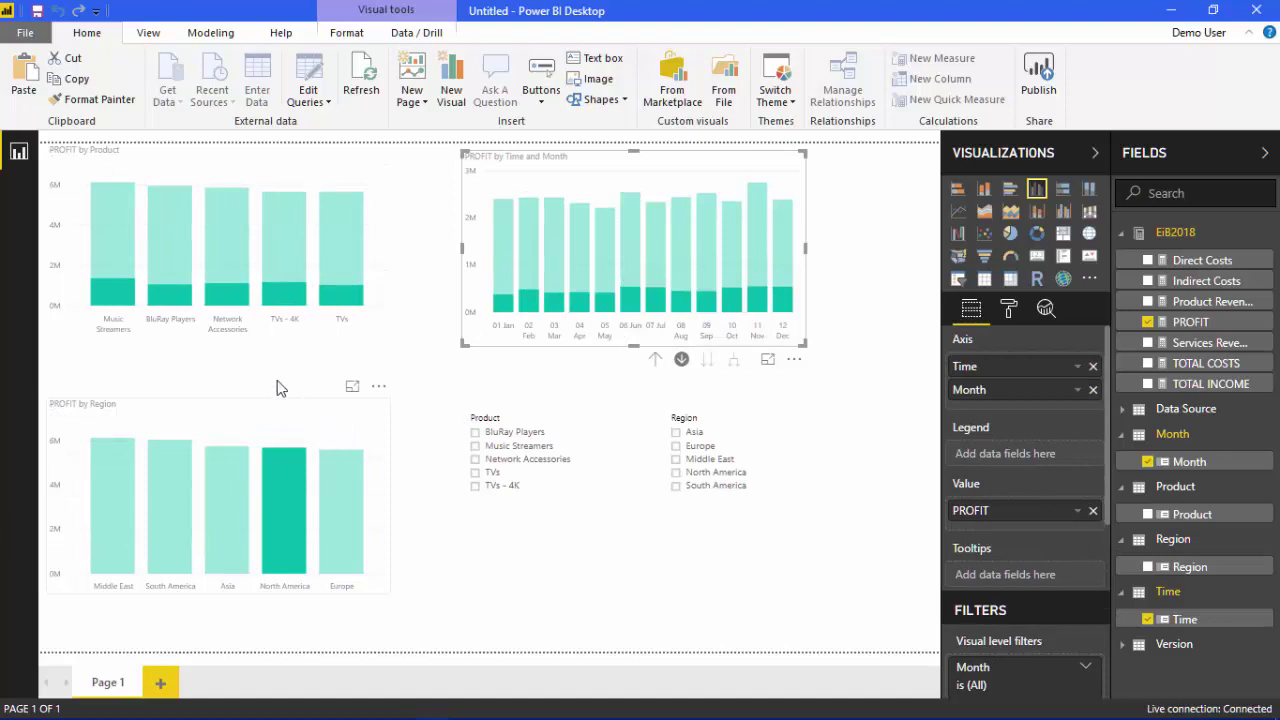
{"action": "mouse_move", "coordinate": [186, 235]}
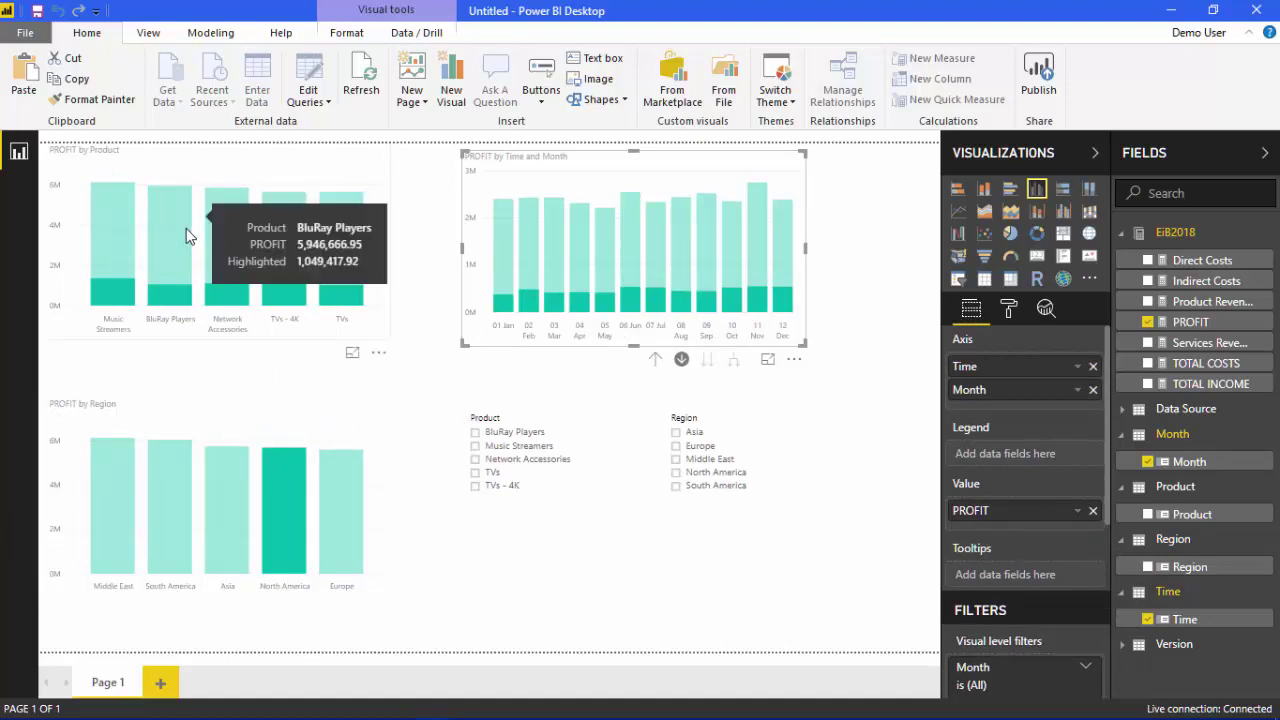